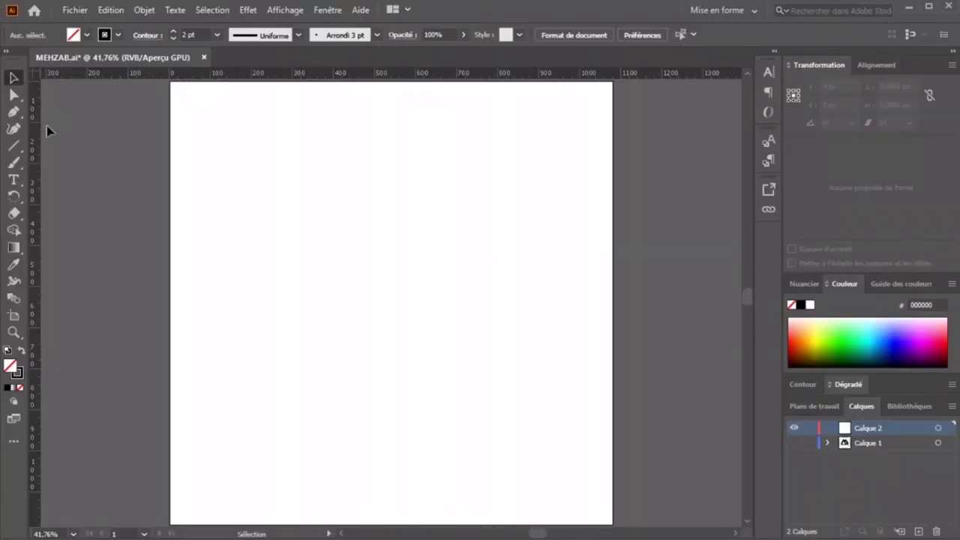
- Draw a vertical black line on the artboard's left side and copy it slightly to the right
click(14, 146)
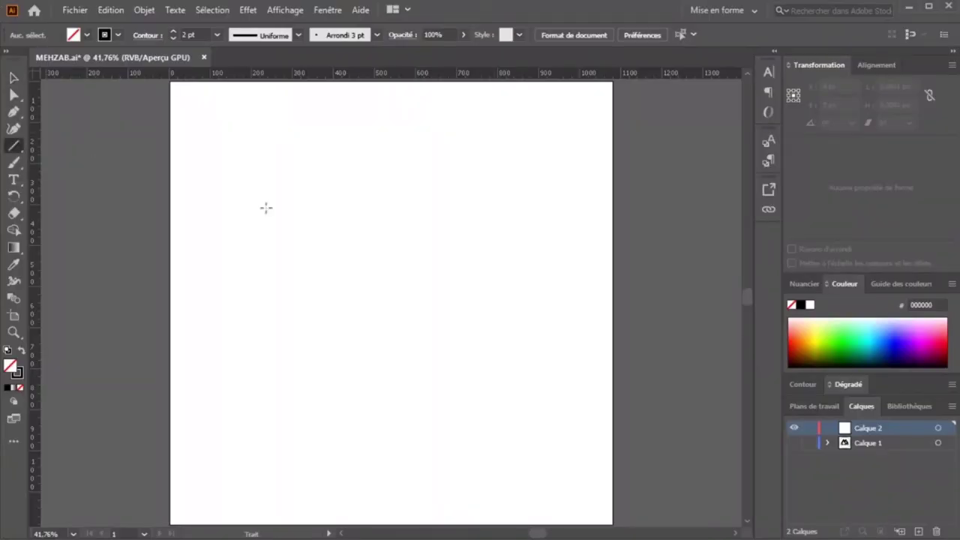
drag(251, 180, 251, 411)
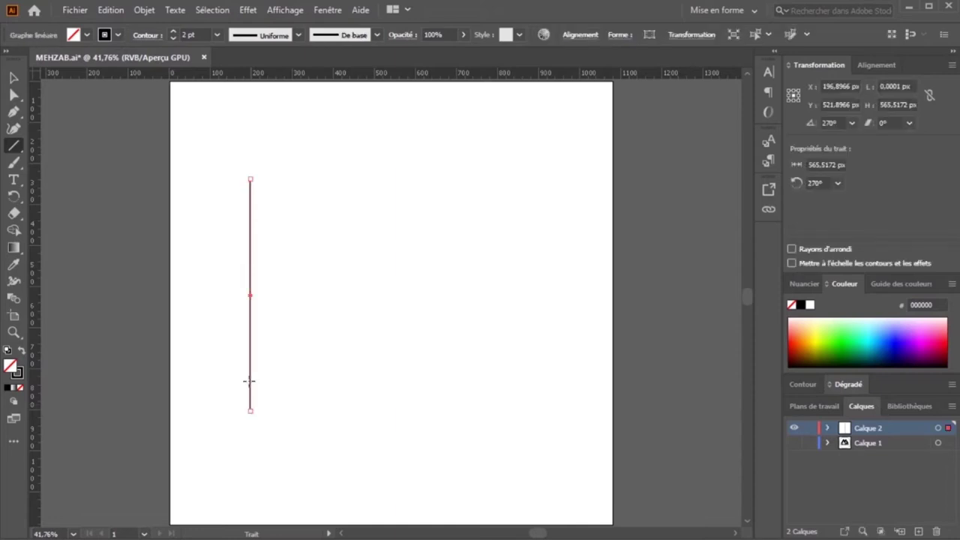
click(11, 79)
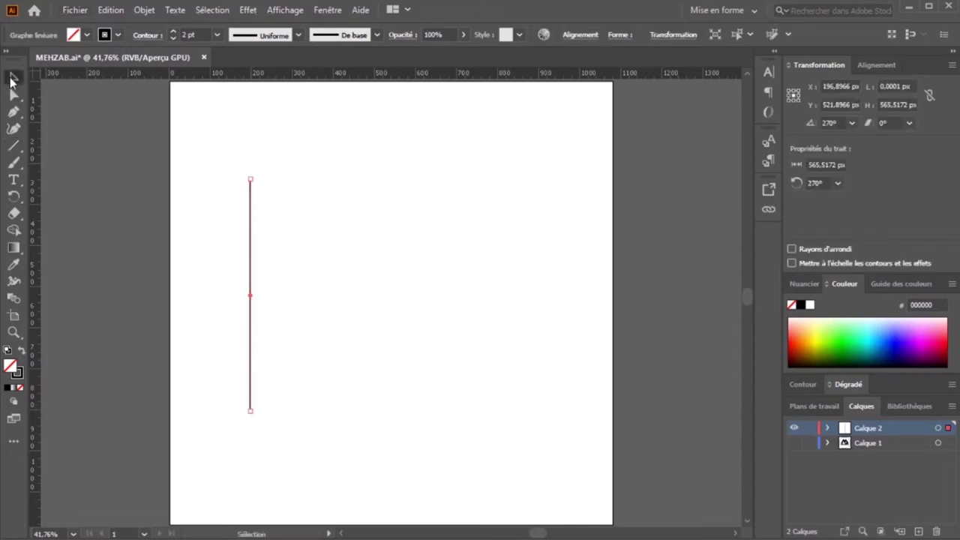
click(264, 285)
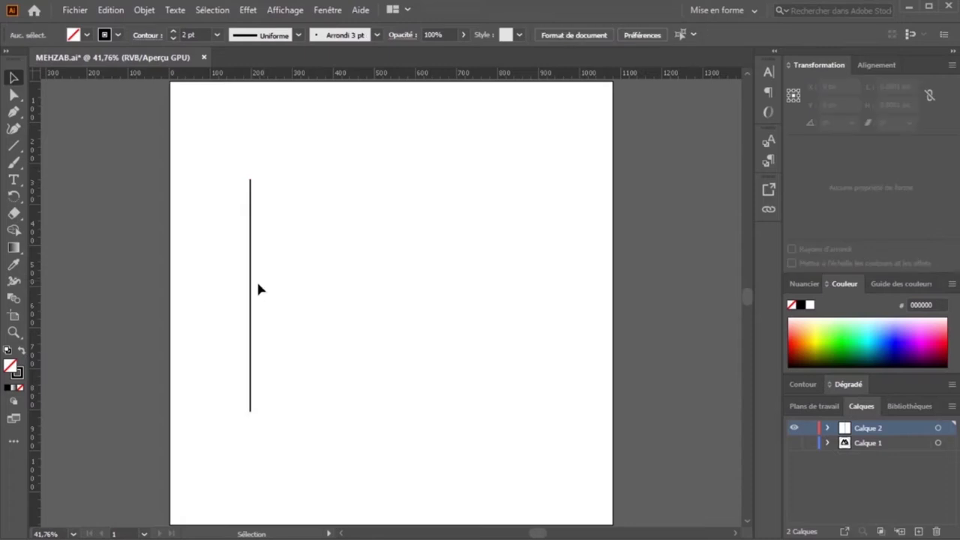
drag(251, 285, 264, 294)
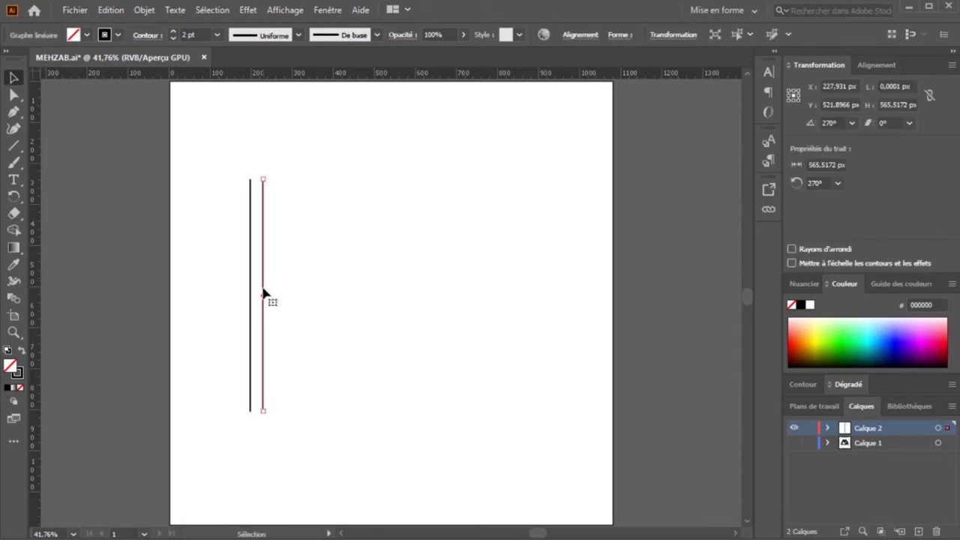
- Repeat the copy with Ctrl+D to build a row of fifteen lines, then select them all
key(ctrl+d)
key(ctrl+d)
key(ctrl+d)
key(ctrl+d)
key(ctrl+d)
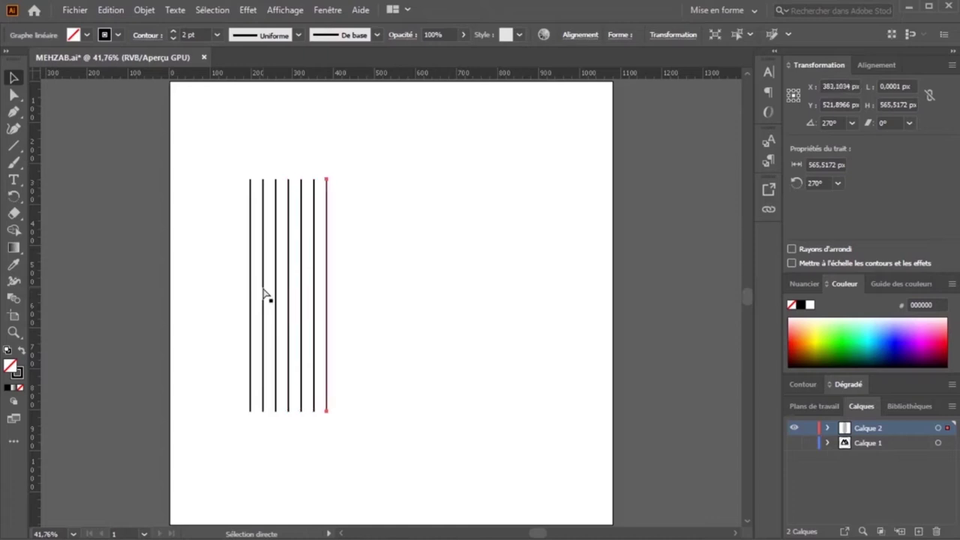
key(ctrl+d)
key(ctrl+d)
key(ctrl+d)
key(ctrl+d)
key(ctrl+d)
key(ctrl+d)
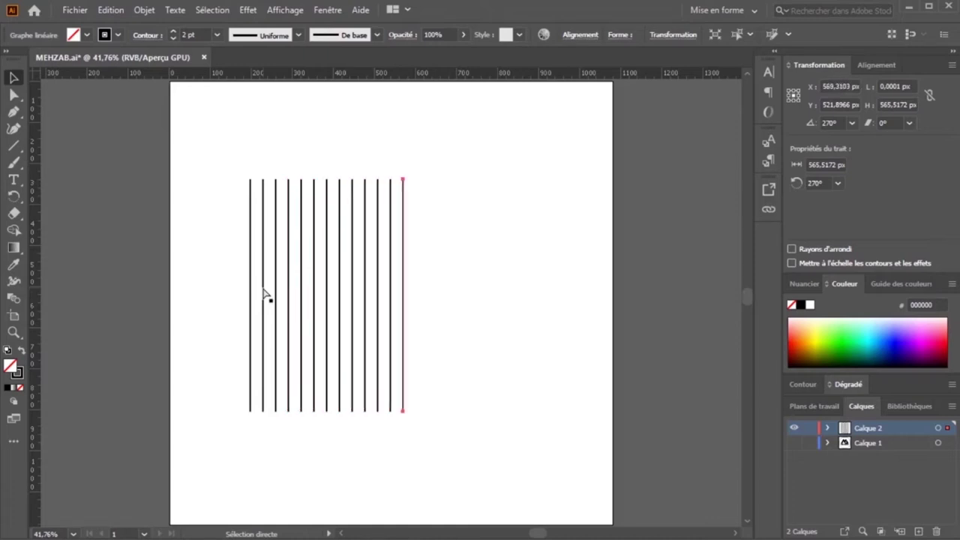
key(ctrl+d)
key(ctrl+d)
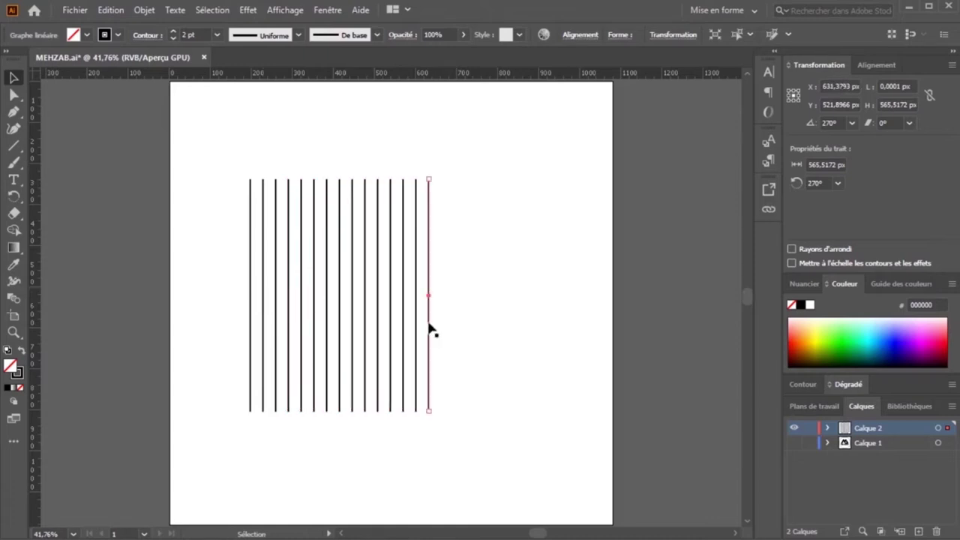
drag(489, 353, 182, 333)
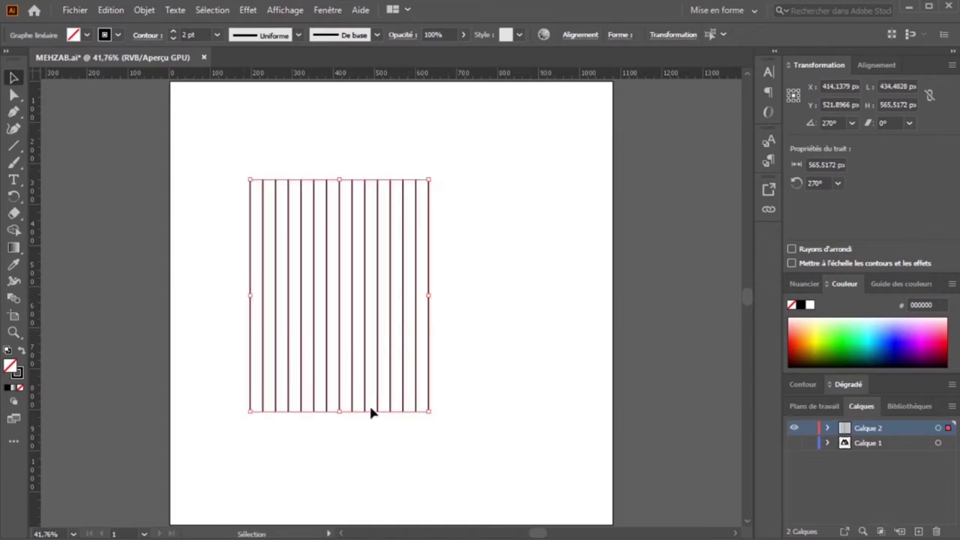
- Paste a copy of the lines in front and rotate it to horizontal at 0°
click(110, 10)
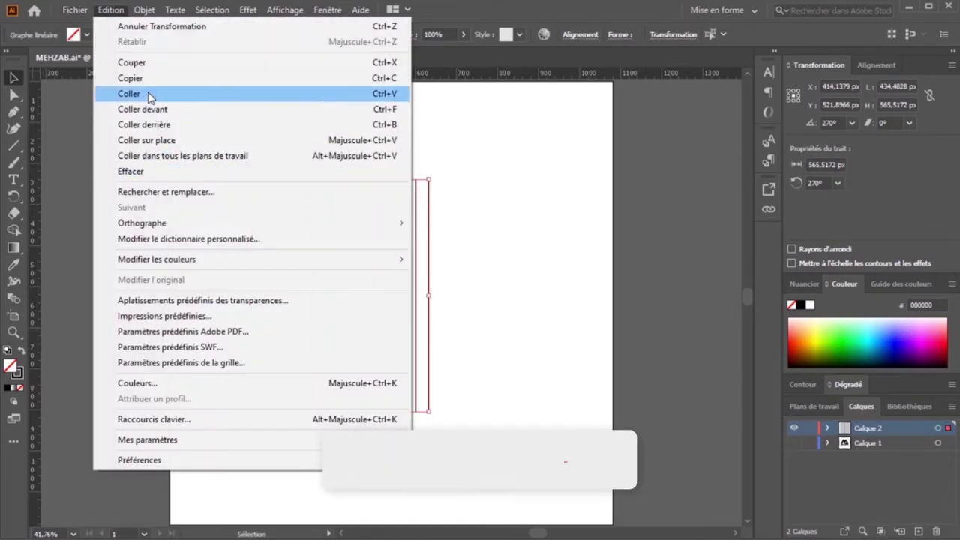
click(142, 78)
click(111, 10)
click(169, 109)
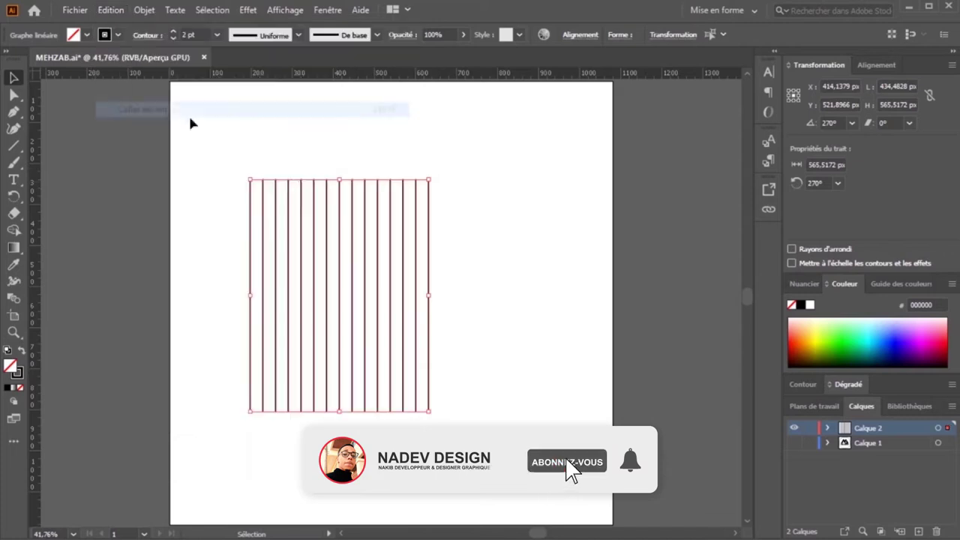
click(672, 34)
click(604, 95)
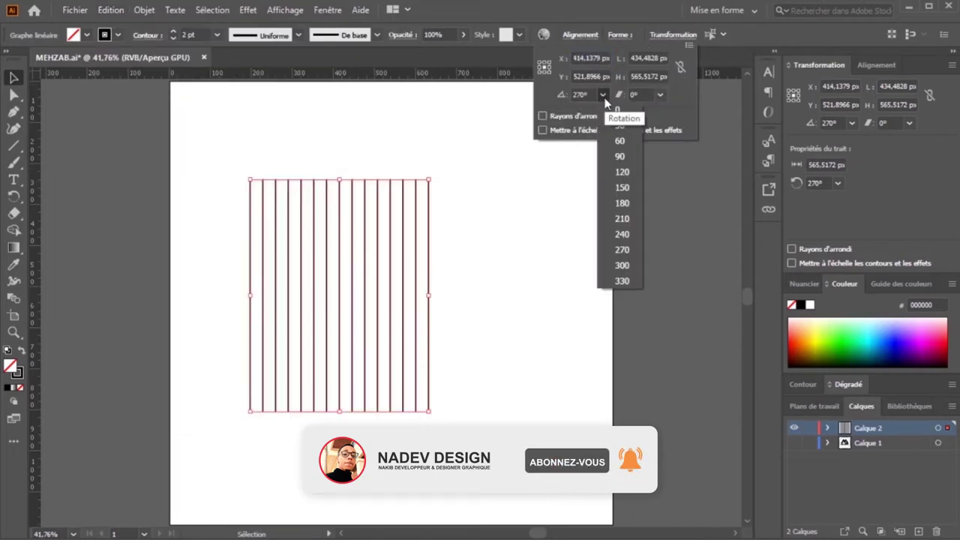
click(624, 110)
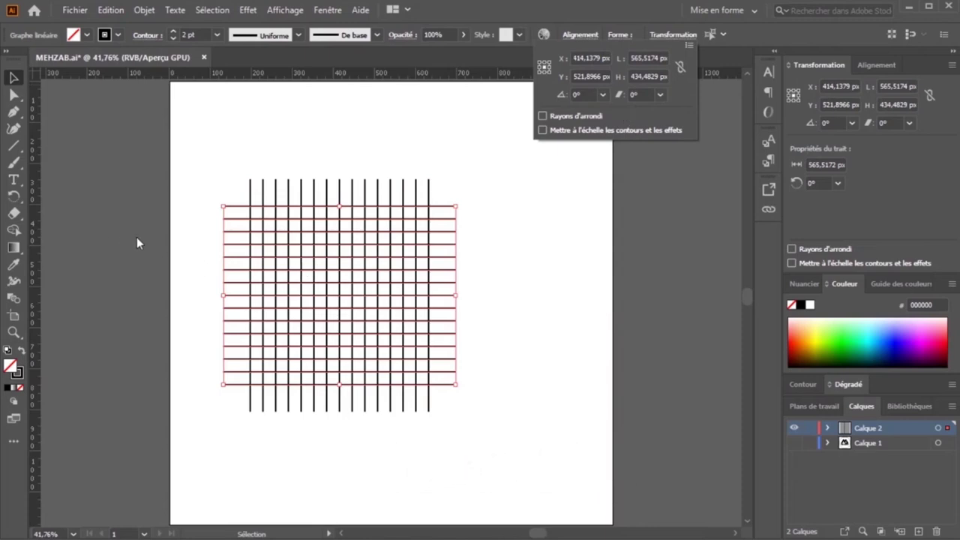
click(166, 272)
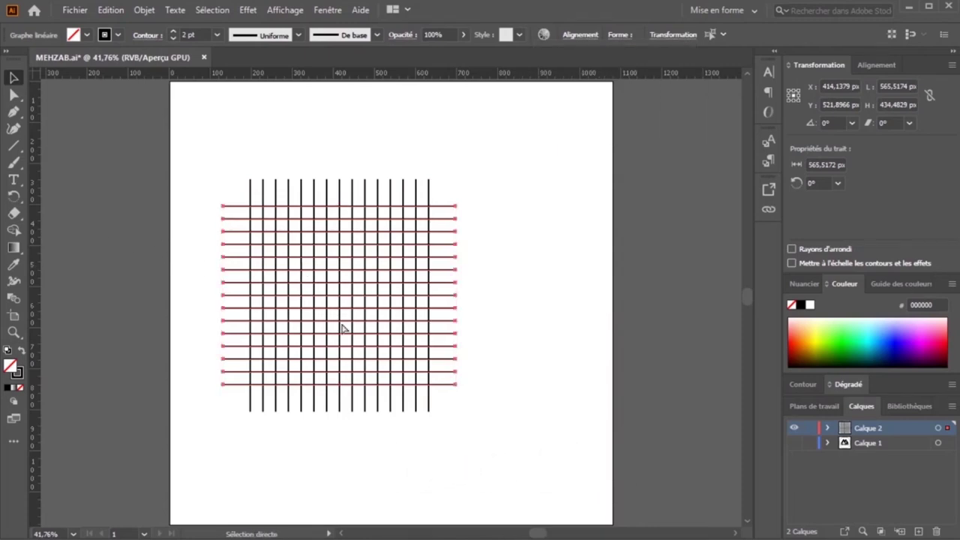
- Paste another copy of the lines in front, rotated to 120°
click(111, 9)
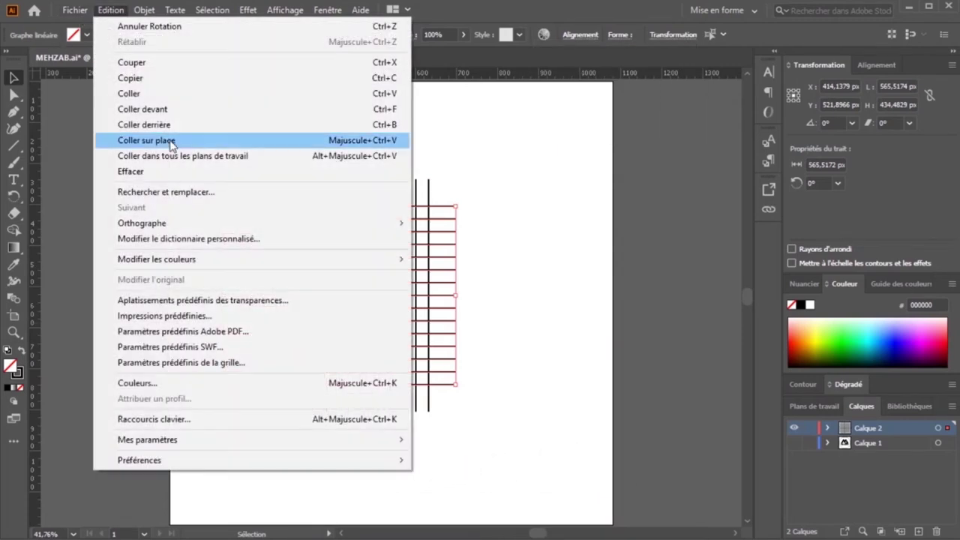
click(154, 105)
click(661, 35)
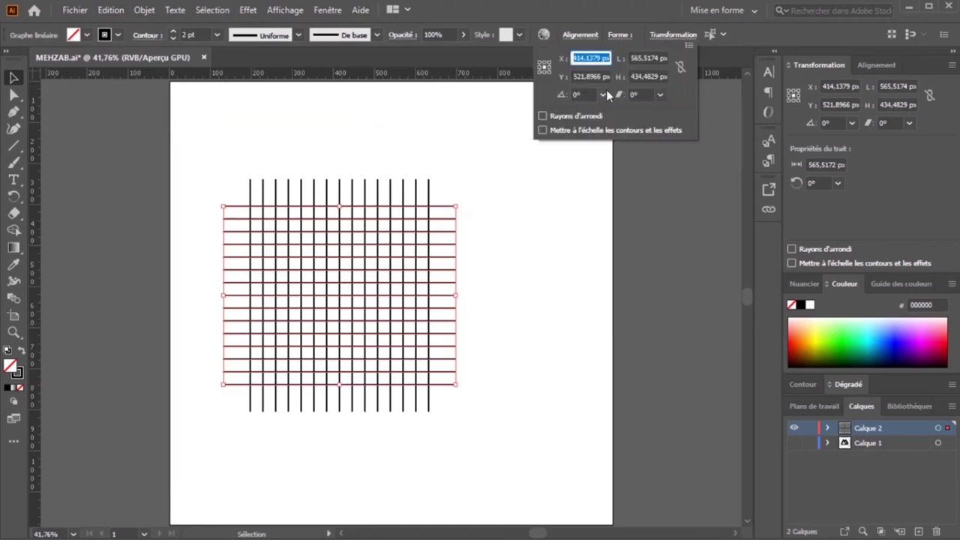
click(603, 94)
click(622, 173)
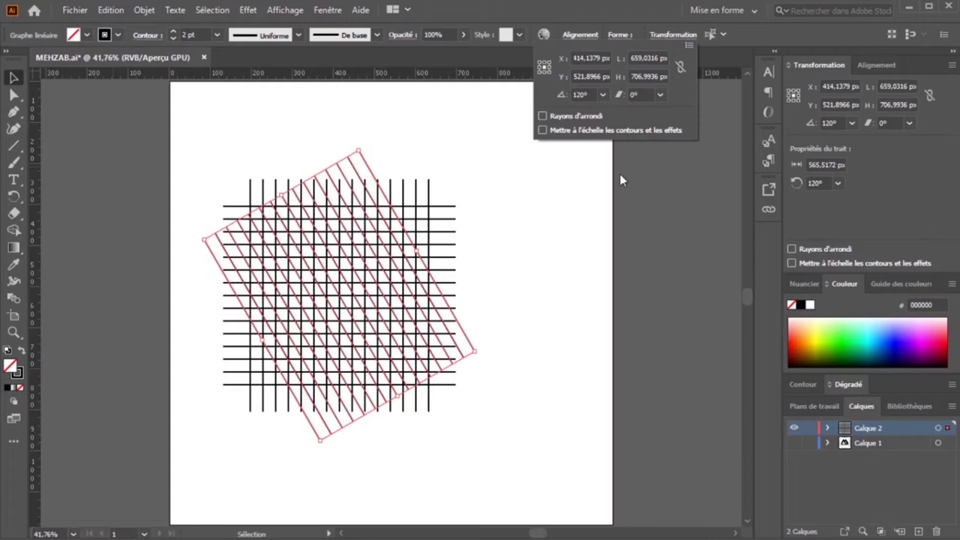
- Paste a third copy rotated to -120° to complete the triangular lattice
click(110, 10)
click(139, 105)
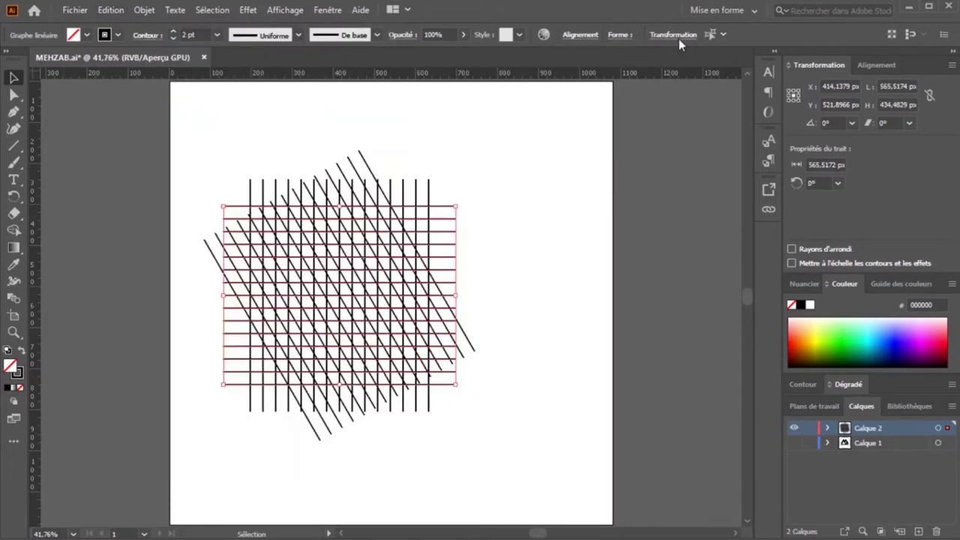
click(673, 34)
click(587, 94)
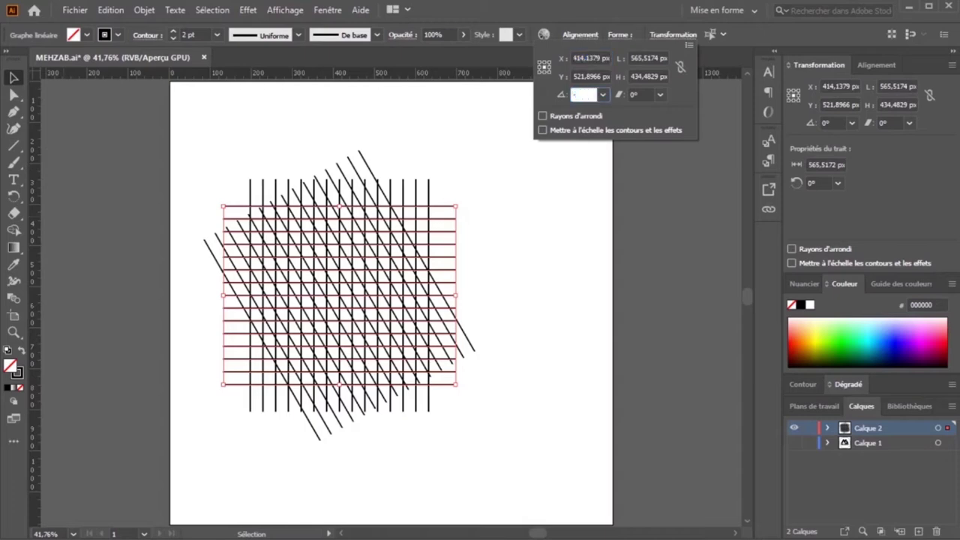
key(Return)
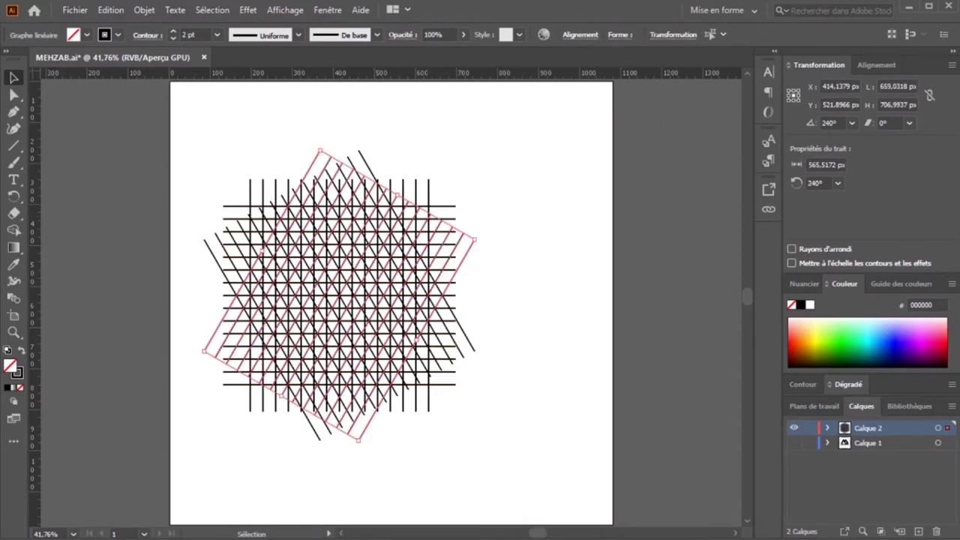
click(99, 282)
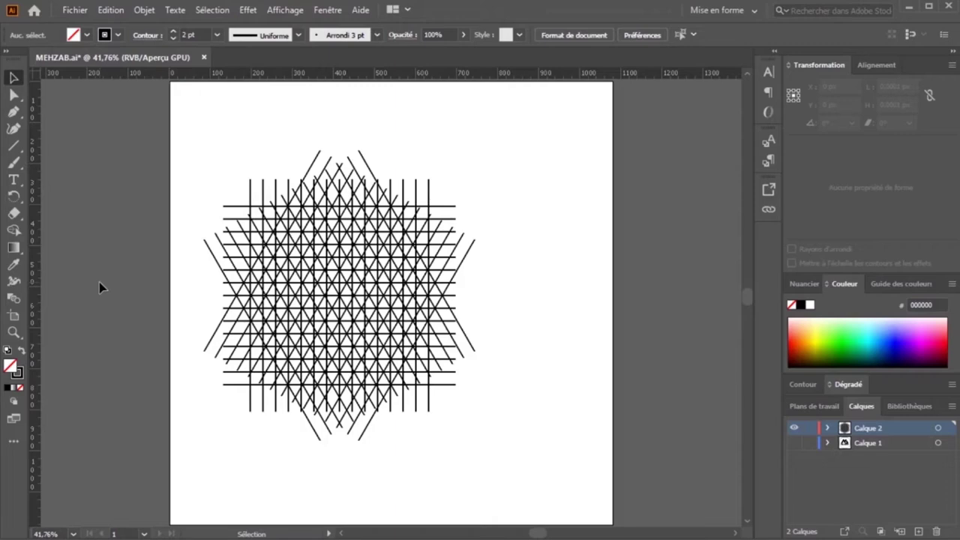
- Select every lattice line and set up the Shape Builder with a black fill
key(ctrl+plus)
key(ctrl+plus)
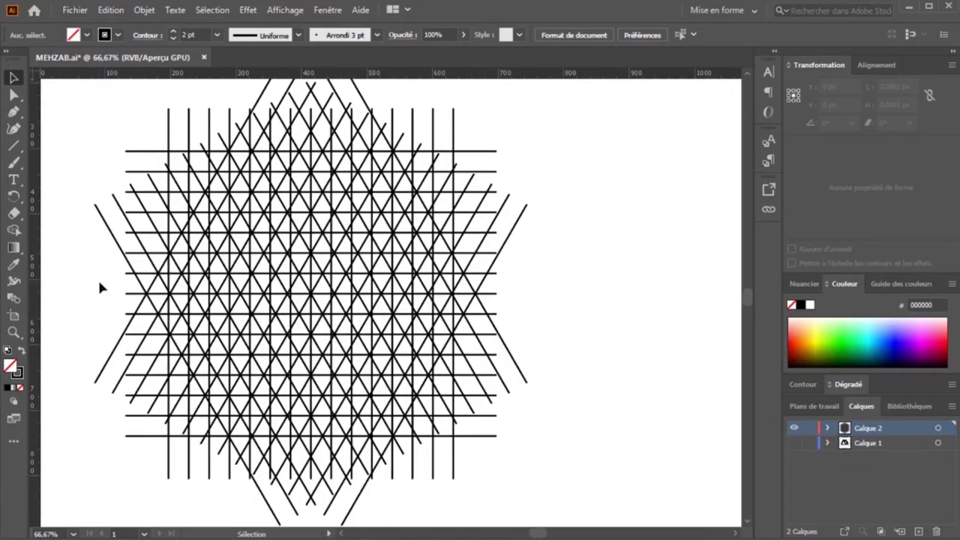
drag(537, 533, 534, 533)
drag(133, 111, 634, 384)
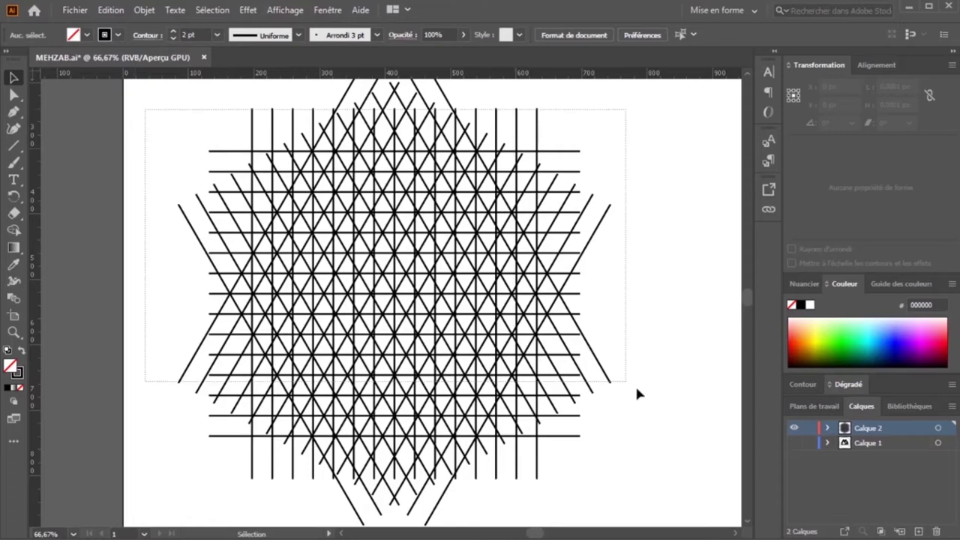
click(13, 230)
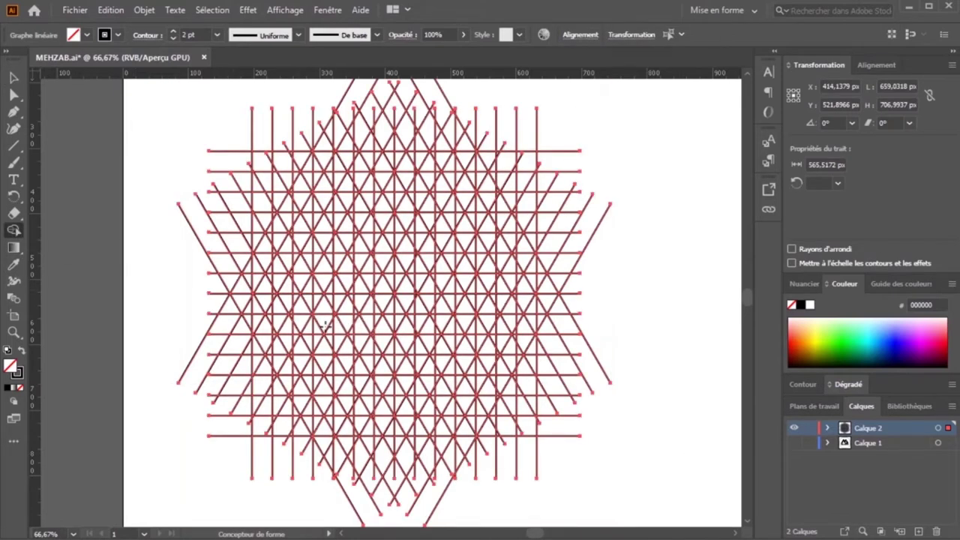
click(87, 35)
click(36, 60)
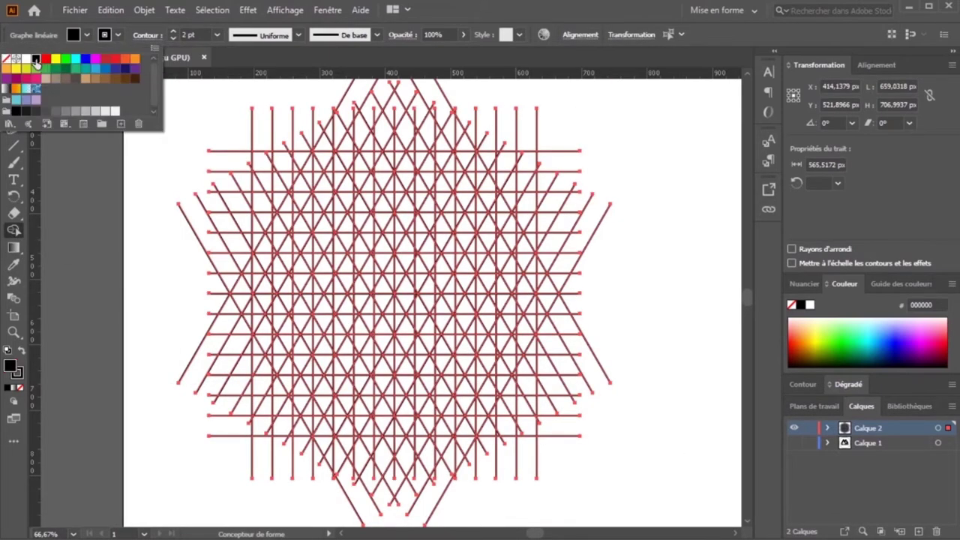
click(326, 358)
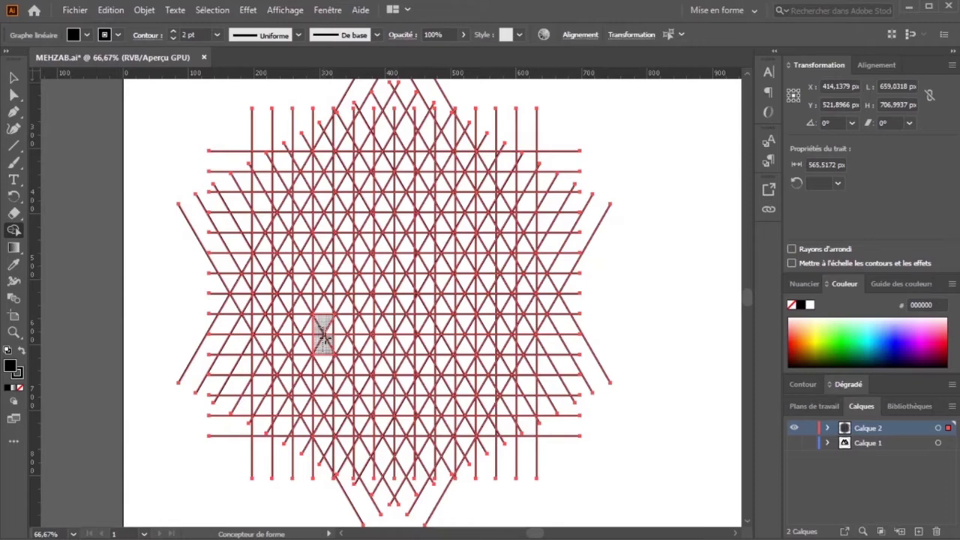
- Merge a diagonal strip of cells into a black stroke and add a down-right leg from its apex
mouse_move(324, 339)
mouse_down()
mouse_move(323, 258)
mouse_move(322, 267)
mouse_up()
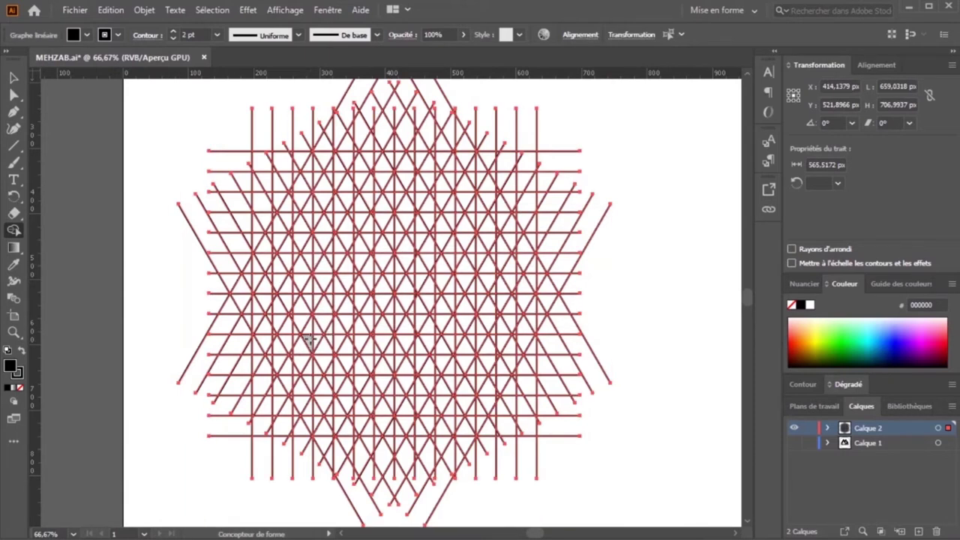
drag(308, 342, 340, 285)
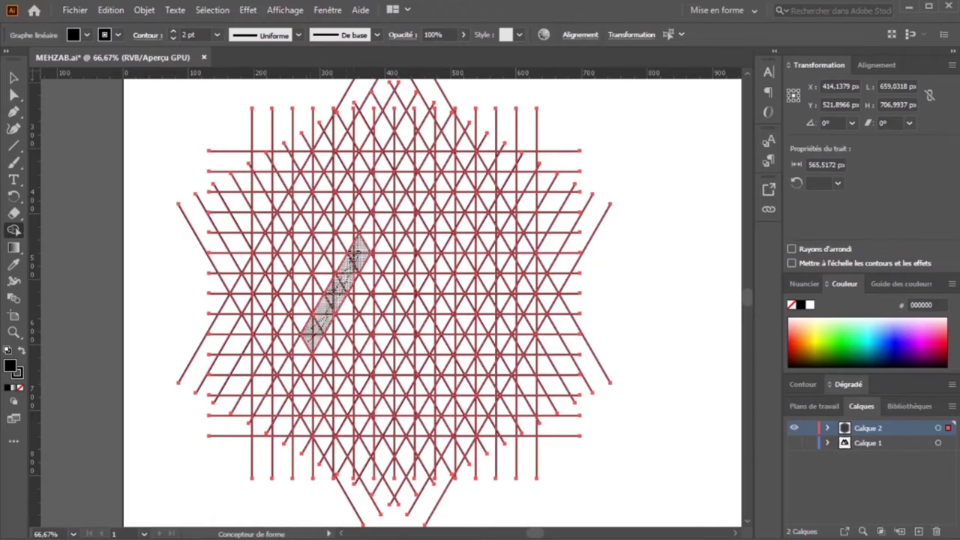
drag(357, 252, 359, 250)
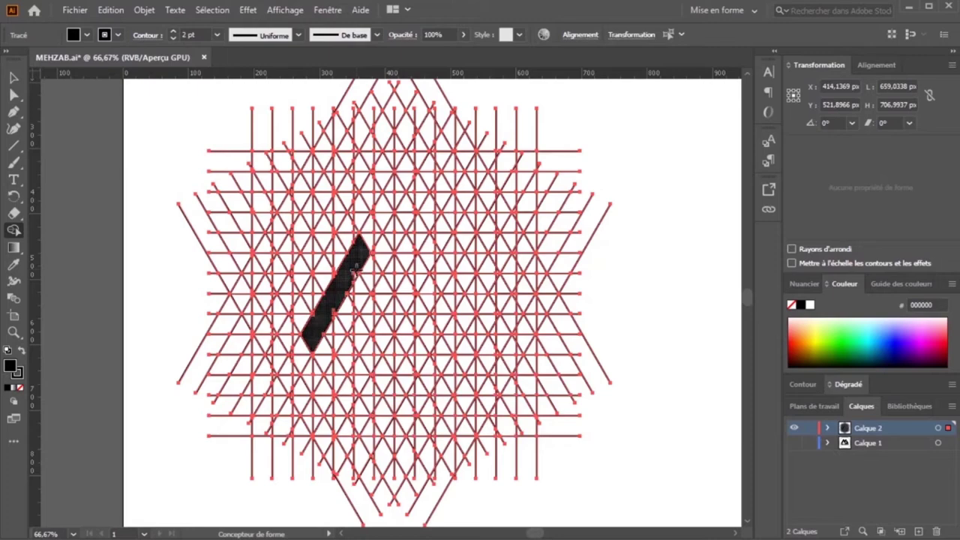
key(ctrl+plus)
drag(354, 278, 373, 308)
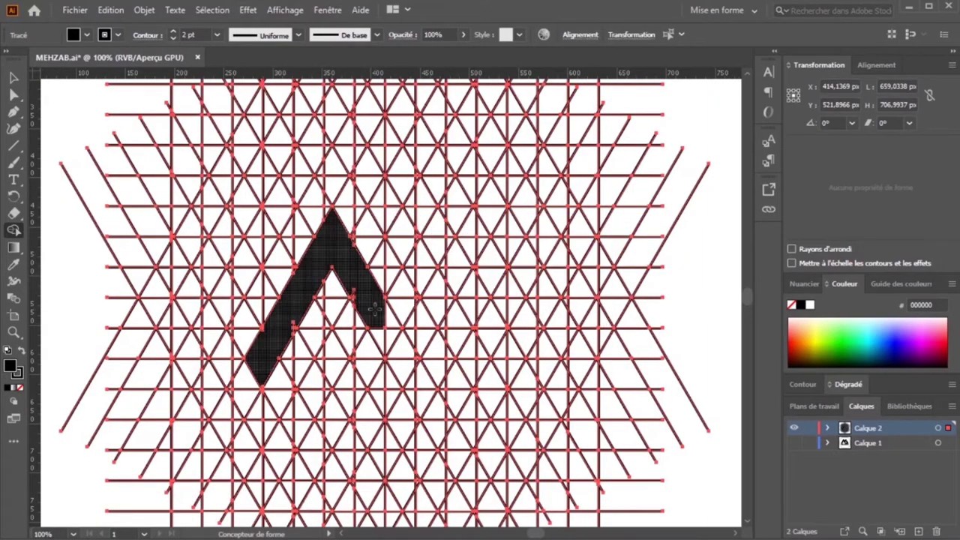
key(ctrl+z)
key(ctrl+shift+z)
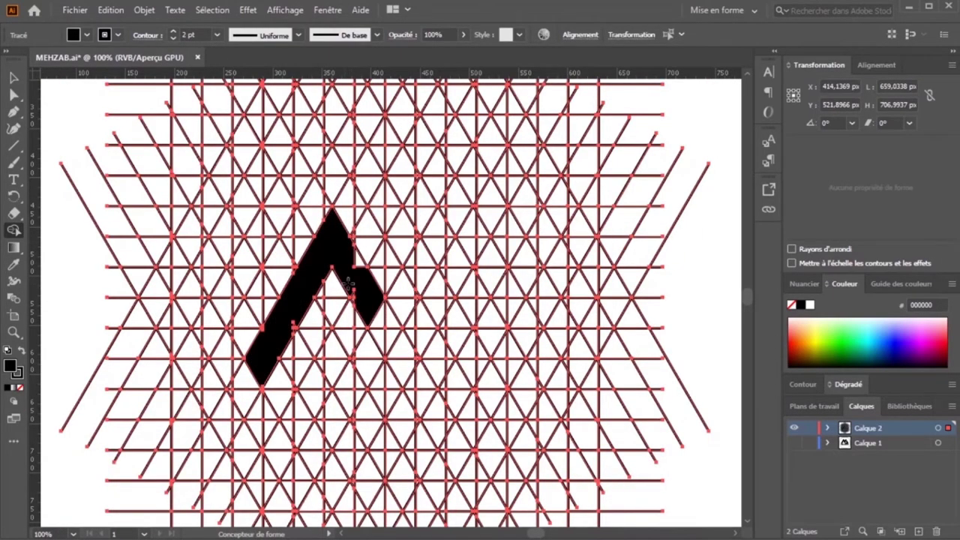
click(352, 304)
key(ctrl+z)
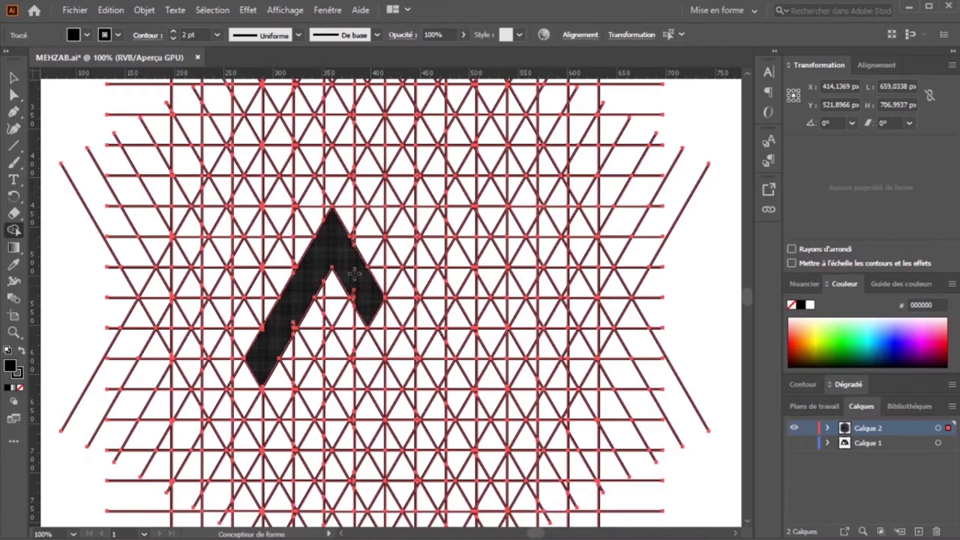
- Extend the zigzag with an up-right leg, a top-right tip and a right leg down to the bottom
drag(368, 307, 432, 211)
drag(454, 247, 480, 319)
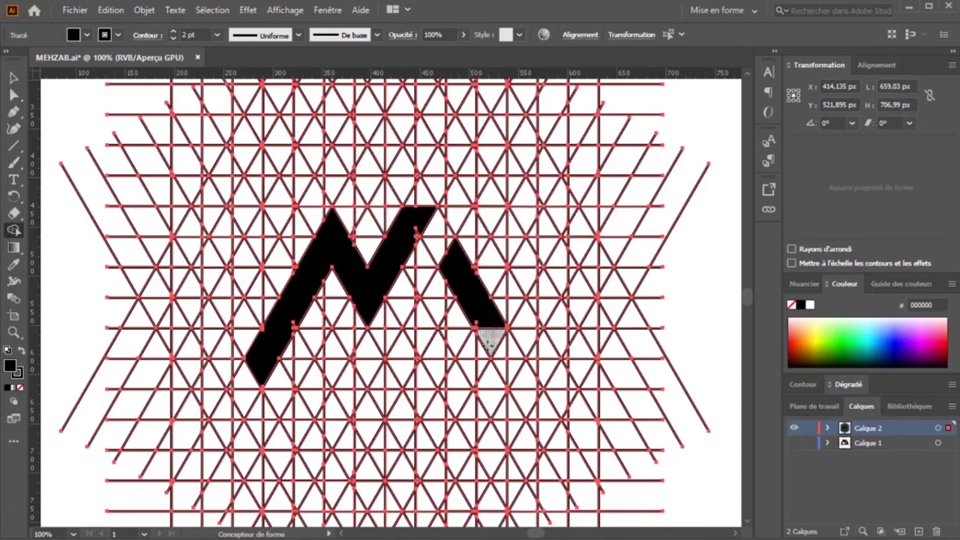
drag(486, 326, 529, 382)
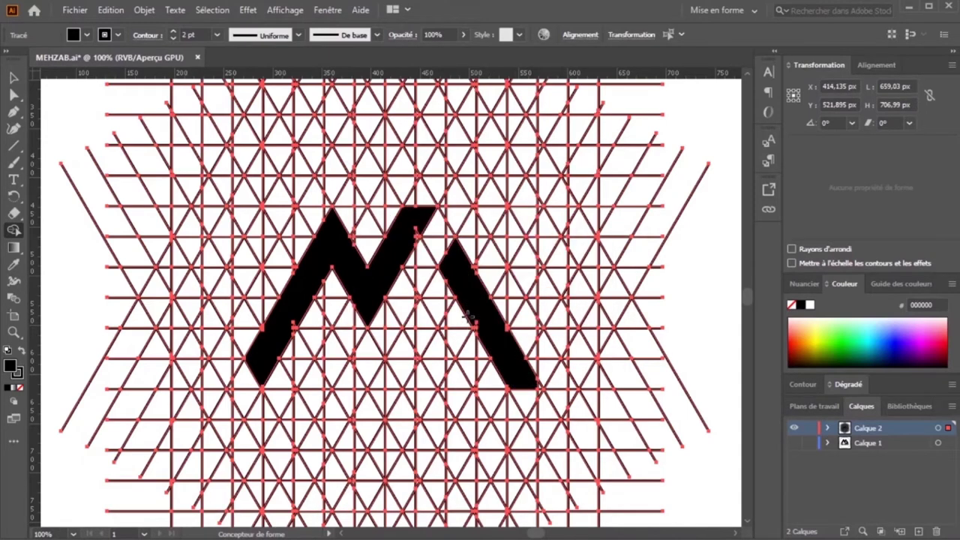
click(471, 339)
alt+click(473, 339)
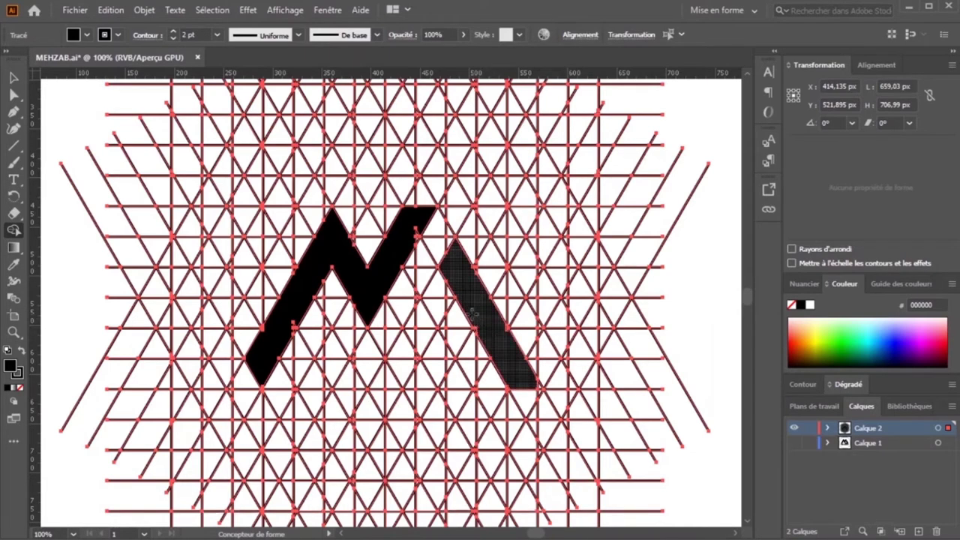
click(473, 313)
alt+click(473, 315)
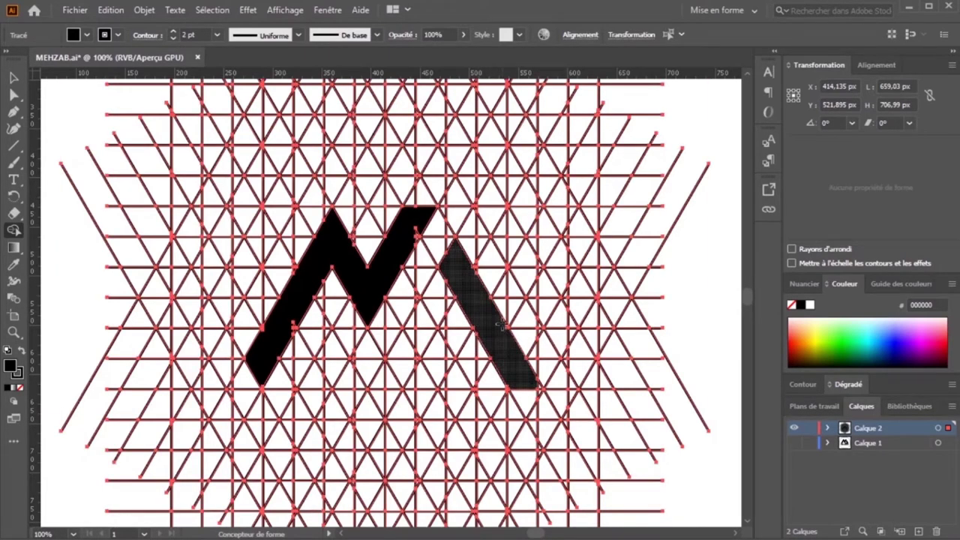
drag(546, 371, 525, 375)
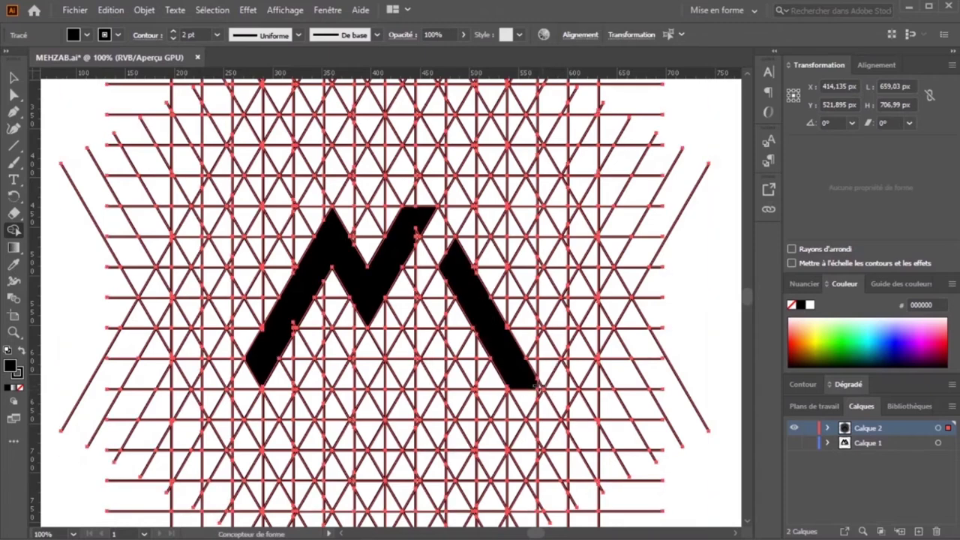
- Add the bottom bar and the triangle at the left leg's lower end
key(ctrl+plus)
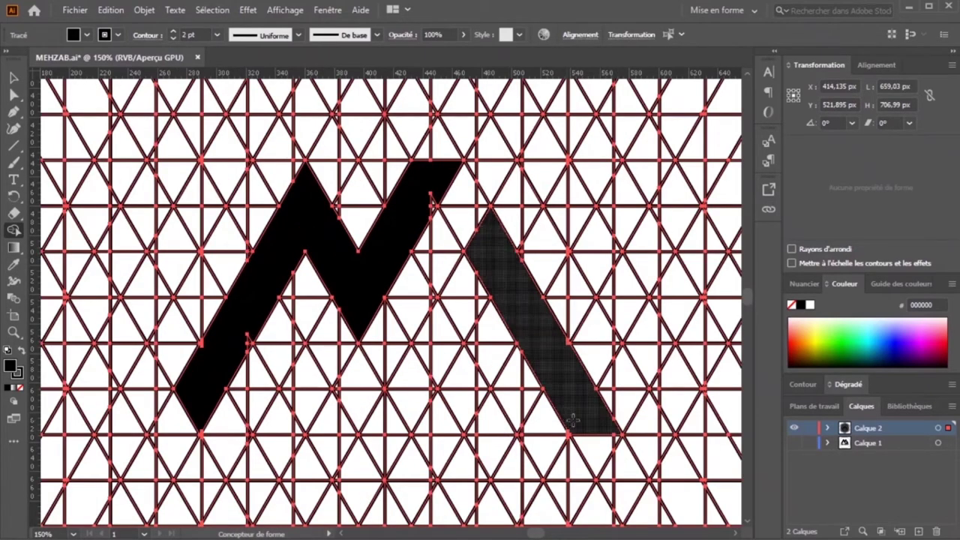
mouse_move(585, 409)
mouse_down()
mouse_move(434, 424)
mouse_move(504, 407)
mouse_up()
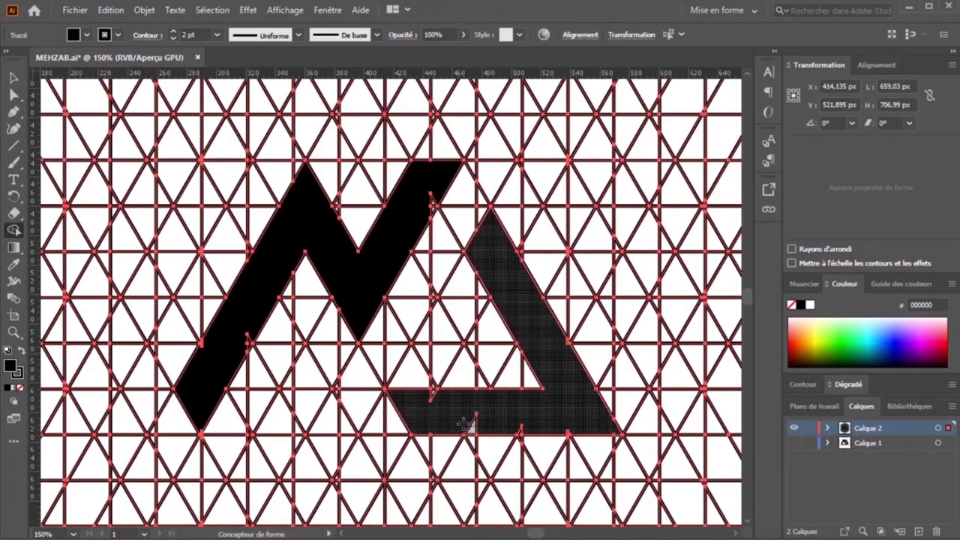
drag(167, 424, 226, 412)
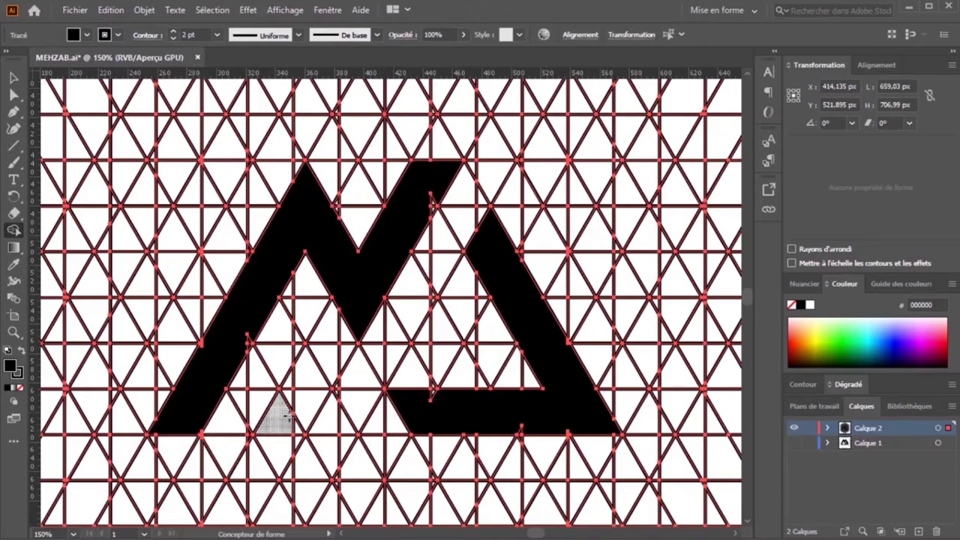
drag(386, 417, 466, 404)
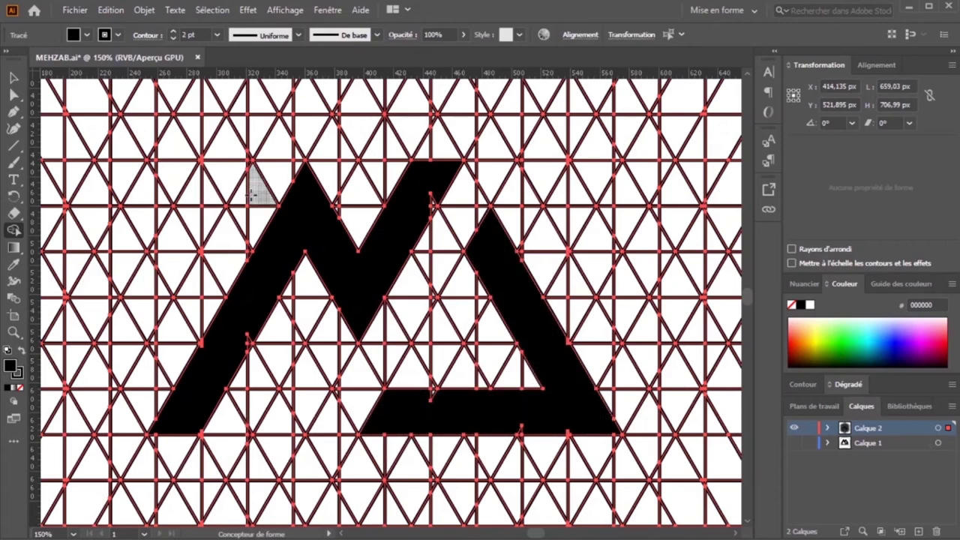
key(ctrl+minus)
key(ctrl+minus)
key(ctrl+minus)
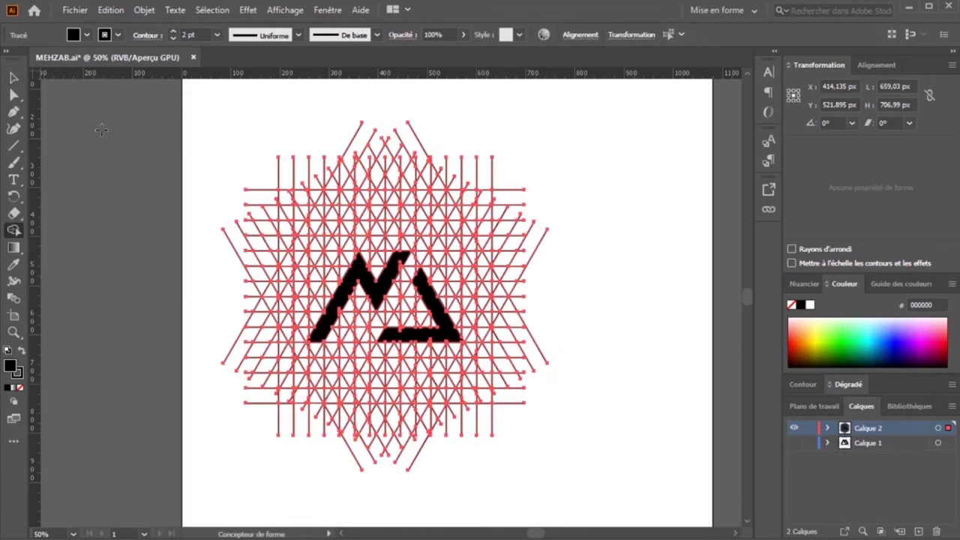
ctrl+click(305, 496)
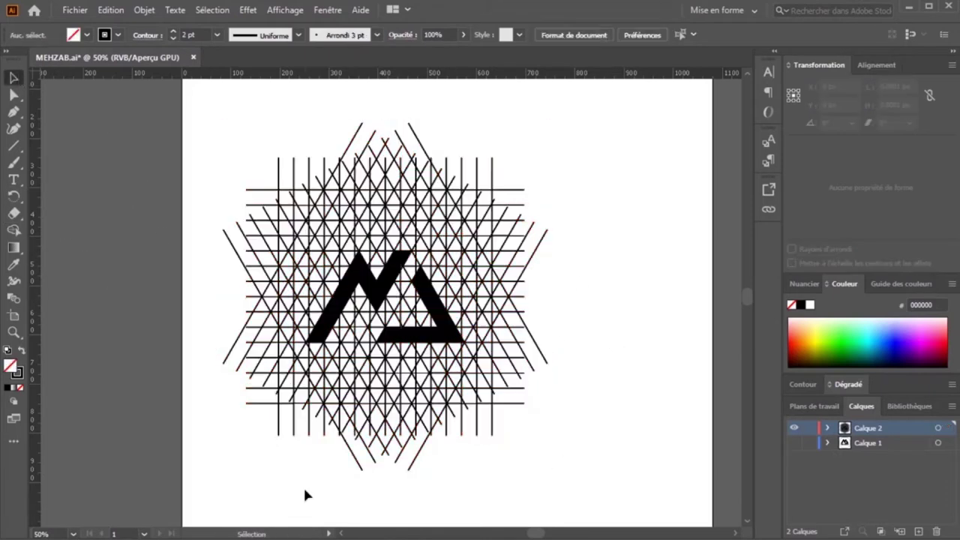
click(448, 339)
shift+click(363, 277)
drag(363, 278, 544, 198)
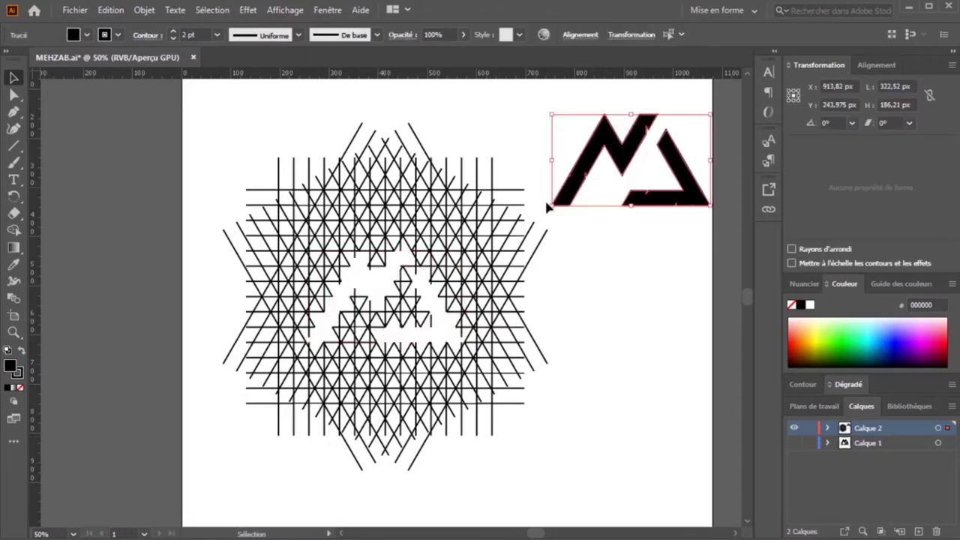
click(613, 341)
key(ctrl+z)
key(ctrl+z)
key(v)
key(ctrl+plus)
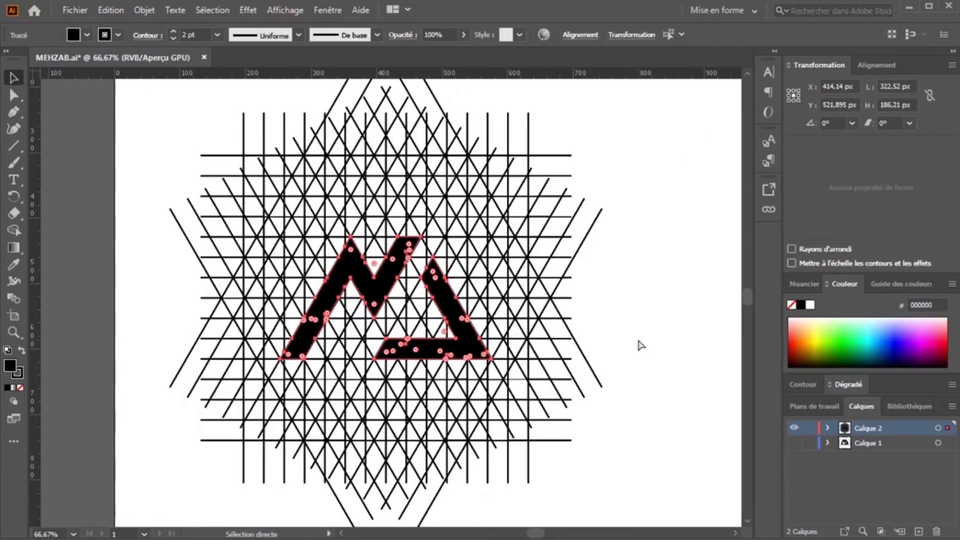
key(ctrl+plus)
key(ctrl+plus)
key(ctrl+a)
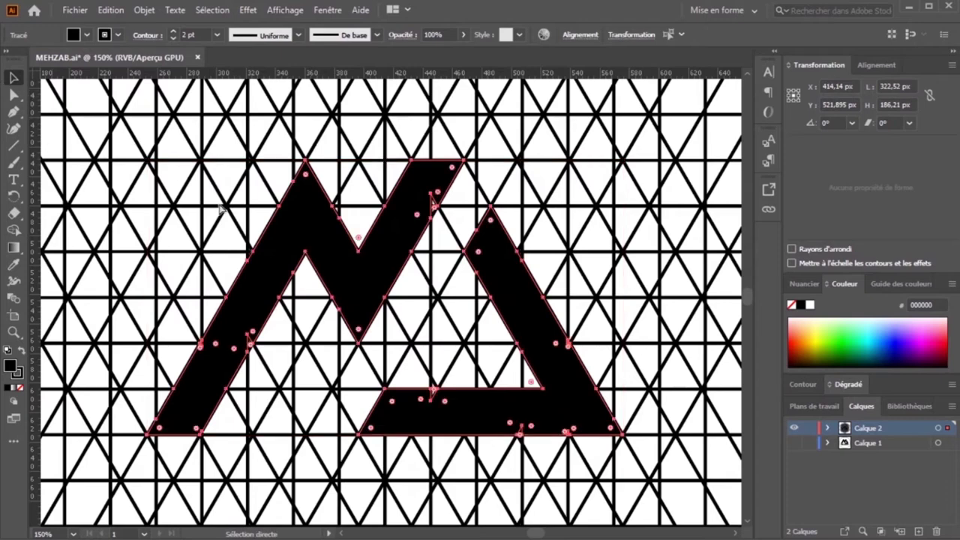
click(15, 231)
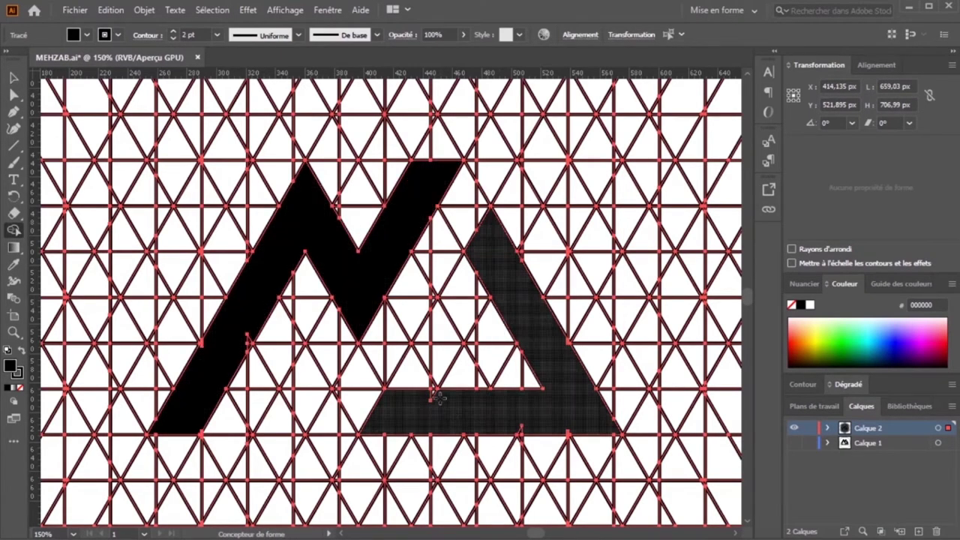
click(589, 409)
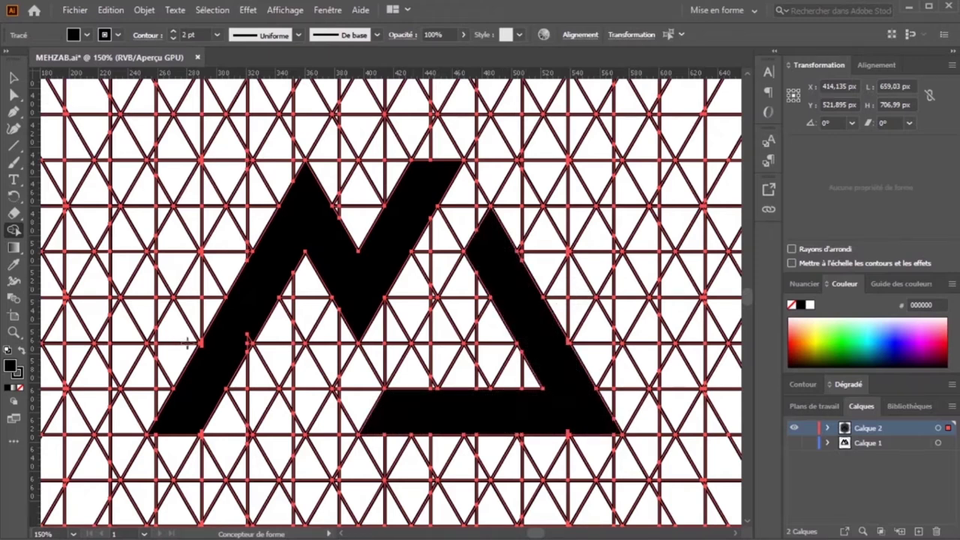
click(244, 345)
drag(241, 345, 193, 363)
key(ctrl+z)
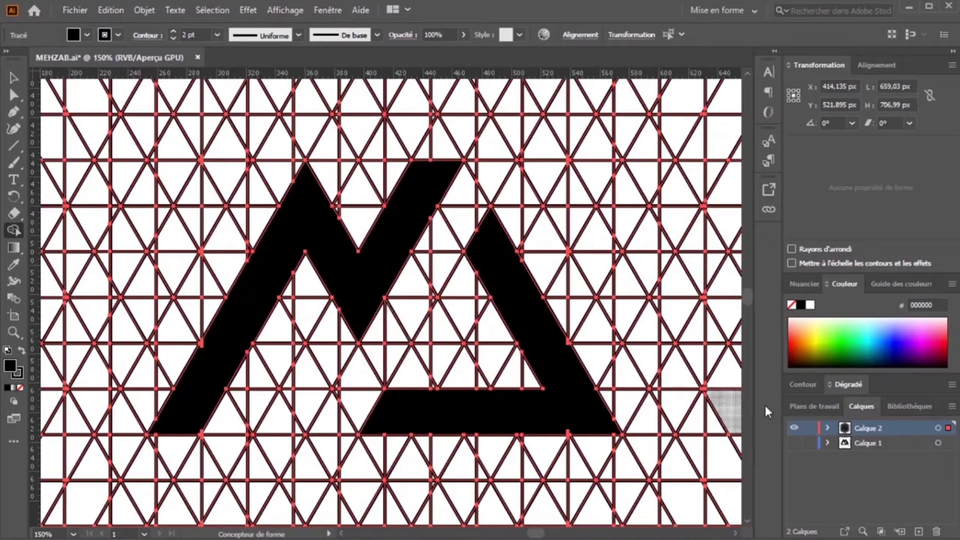
key(ctrl+d)
key(ctrl+minus)
key(ctrl+minus)
key(ctrl+minus)
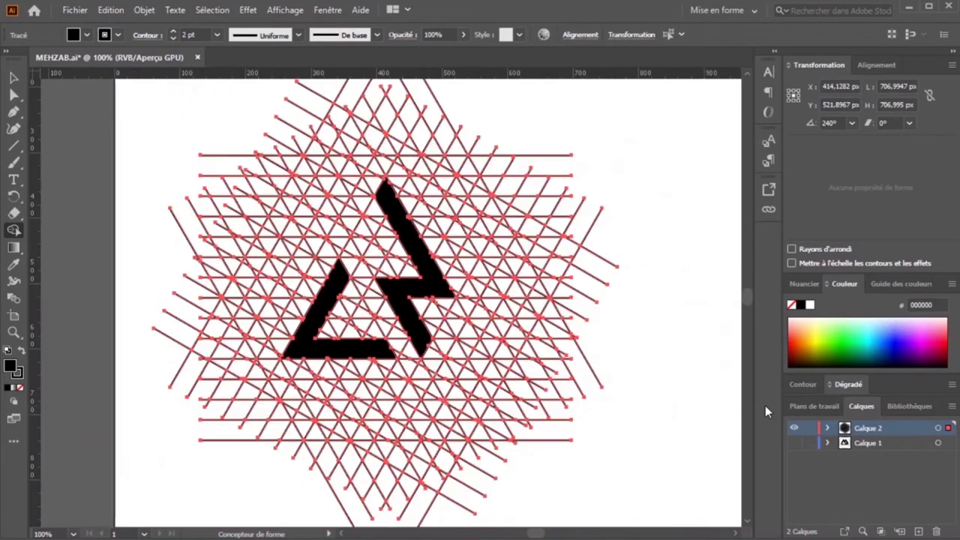
key(ctrl+d)
key(ctrl+d)
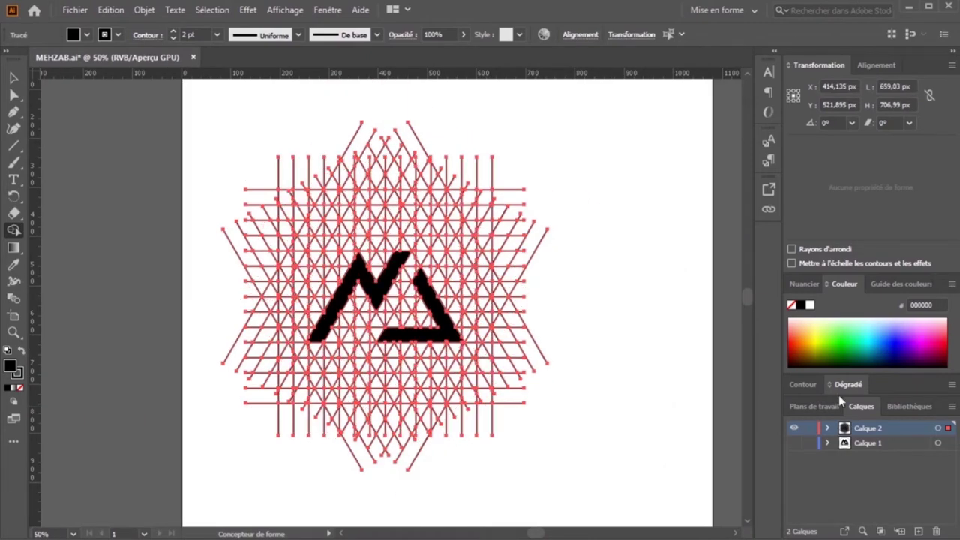
- Move the M logo up to the page's top right, clear of the grid
click(14, 77)
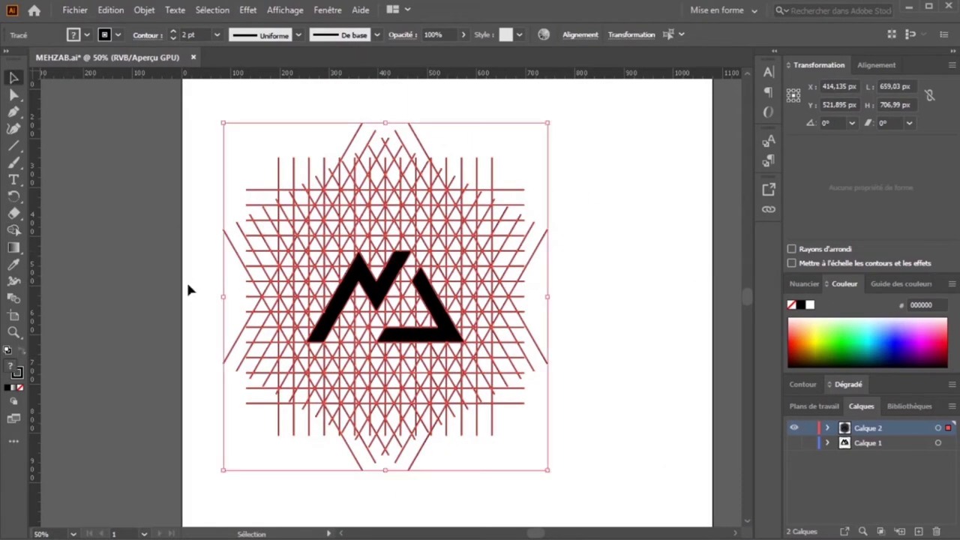
click(186, 279)
click(453, 335)
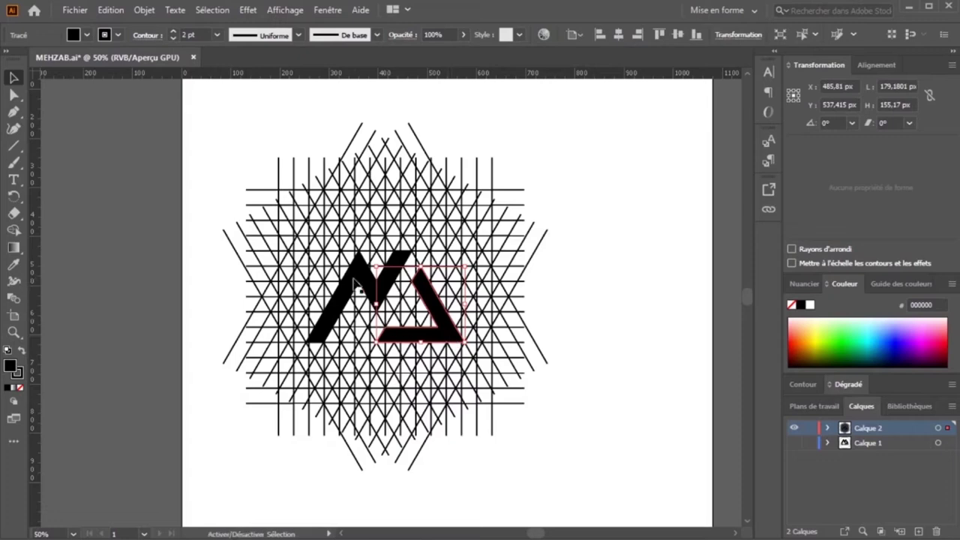
mouse_move(354, 282)
mouse_down()
mouse_move(648, 133)
mouse_move(594, 133)
mouse_up()
click(631, 289)
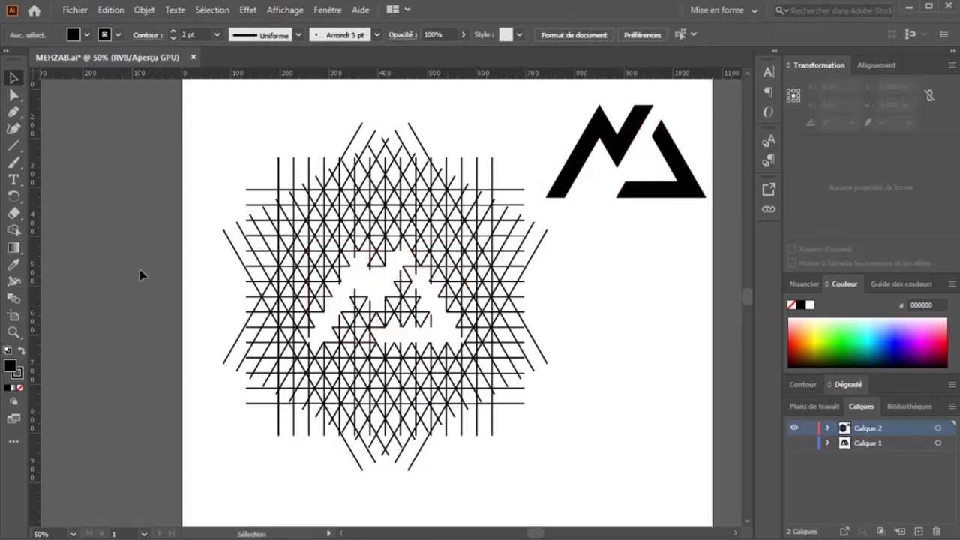
click(627, 142)
- Delete all the remaining grid lines
drag(642, 284, 209, 306)
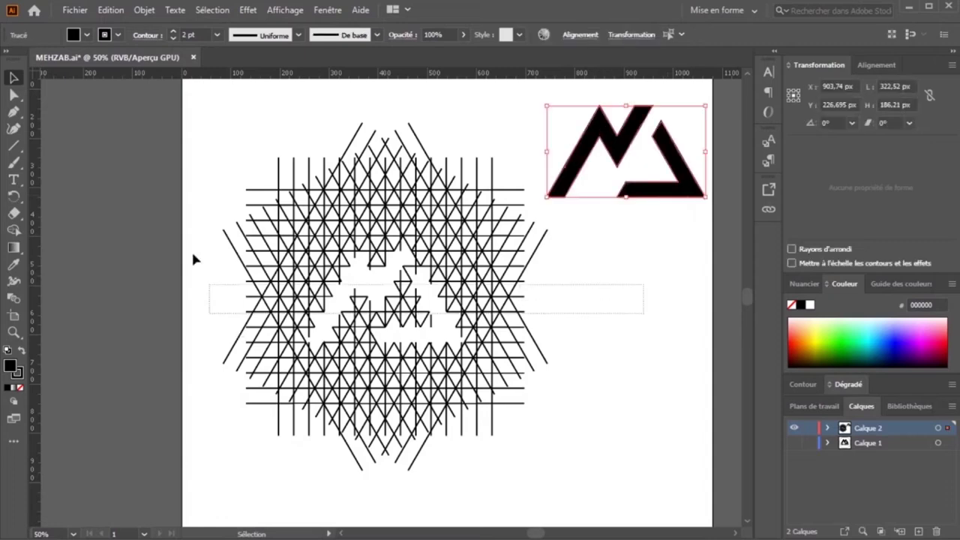
key(Delete)
drag(222, 111, 519, 484)
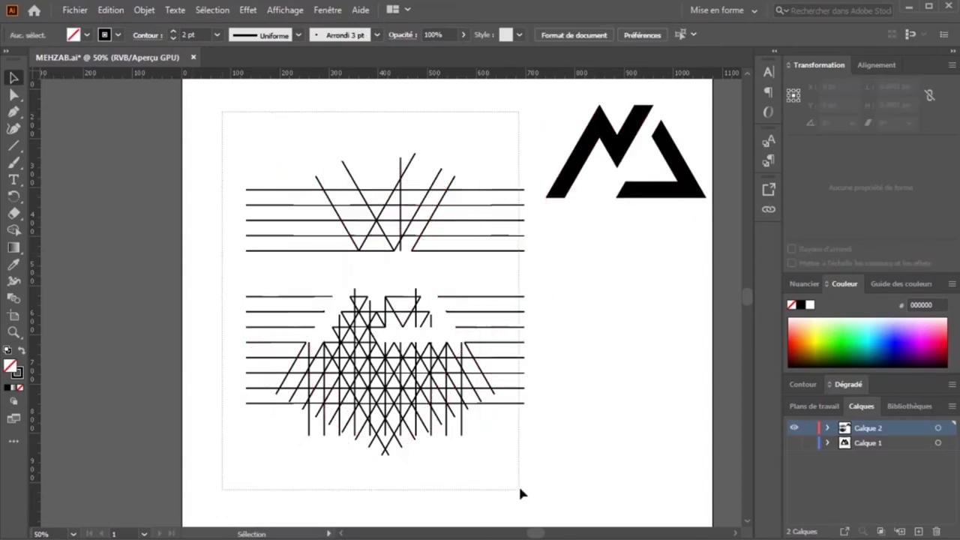
key(Delete)
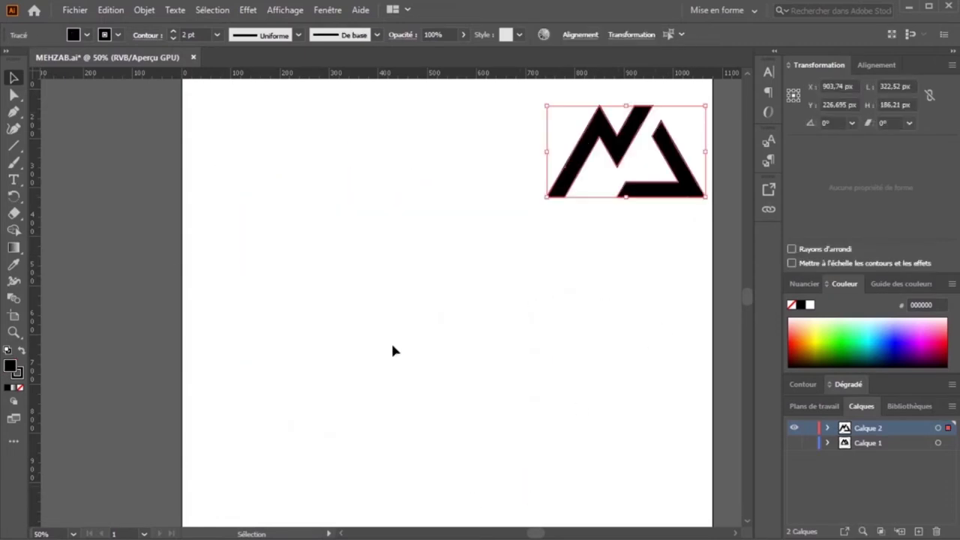
- Move the logo to the page centre, give it a 14 pt outline, and check its anchor points
drag(620, 156, 438, 242)
click(173, 33)
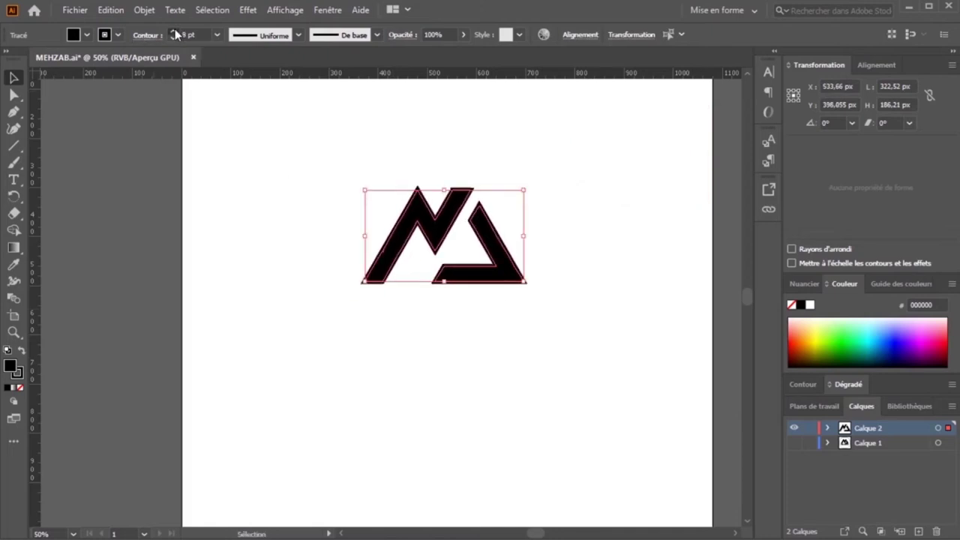
click(217, 325)
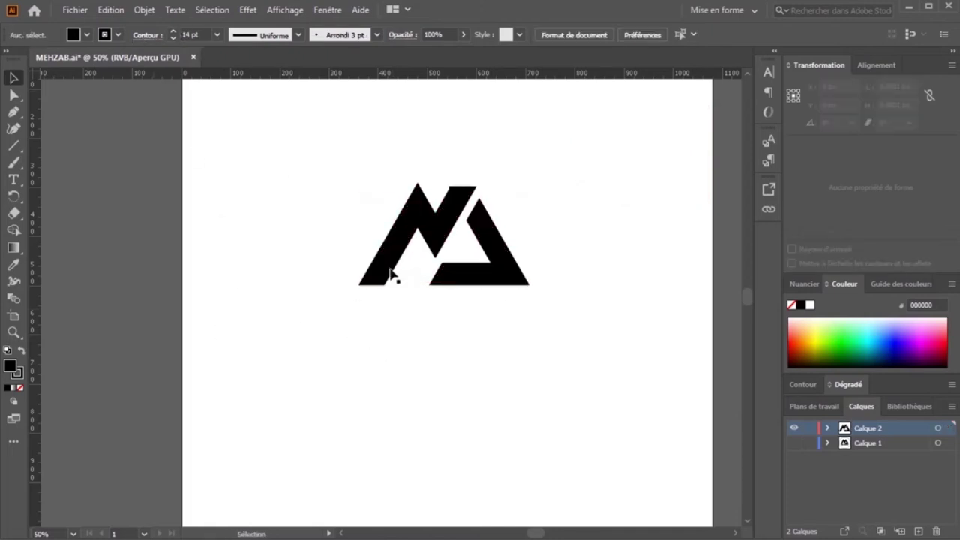
key(ctrl+a)
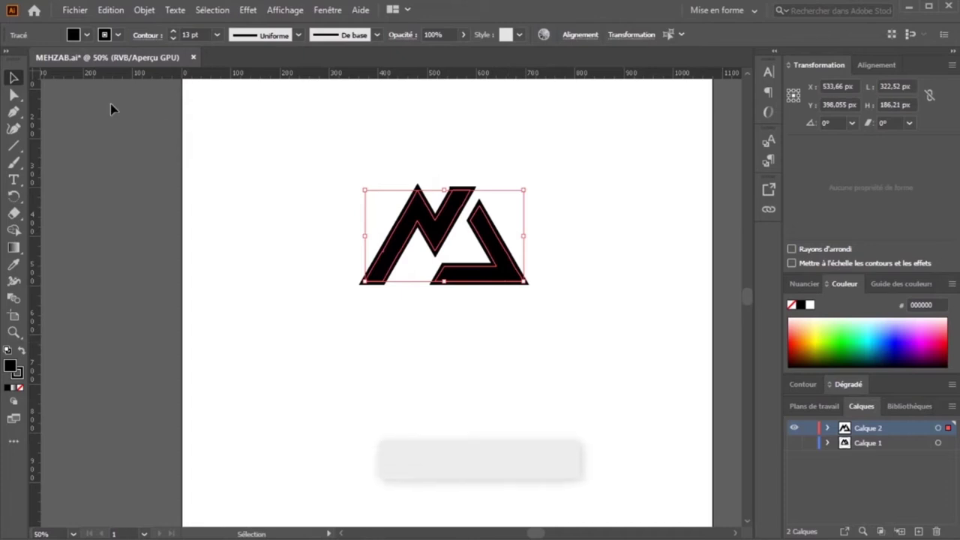
key(a)
key(v)
click(276, 198)
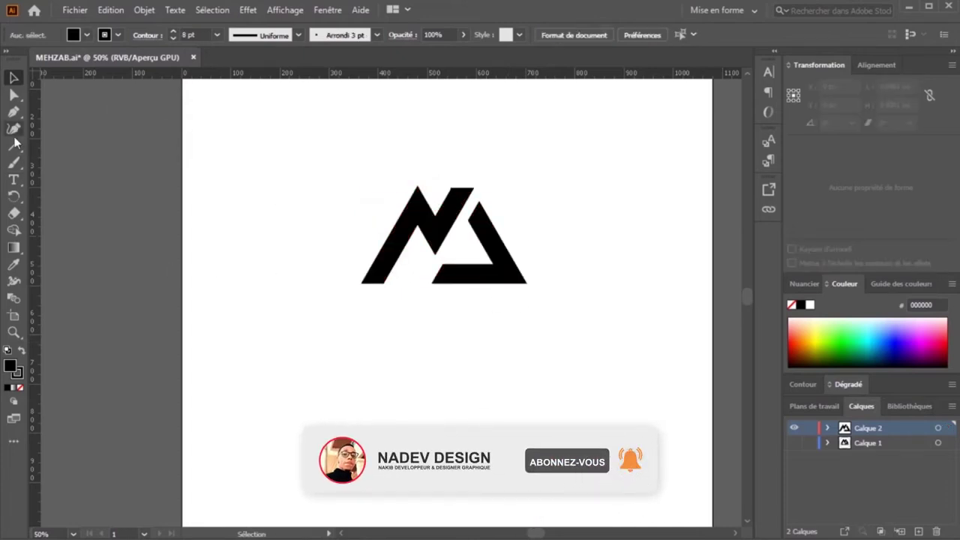
click(12, 179)
- Place Lorem ipsum placeholder text and move it just below the M mark
click(362, 311)
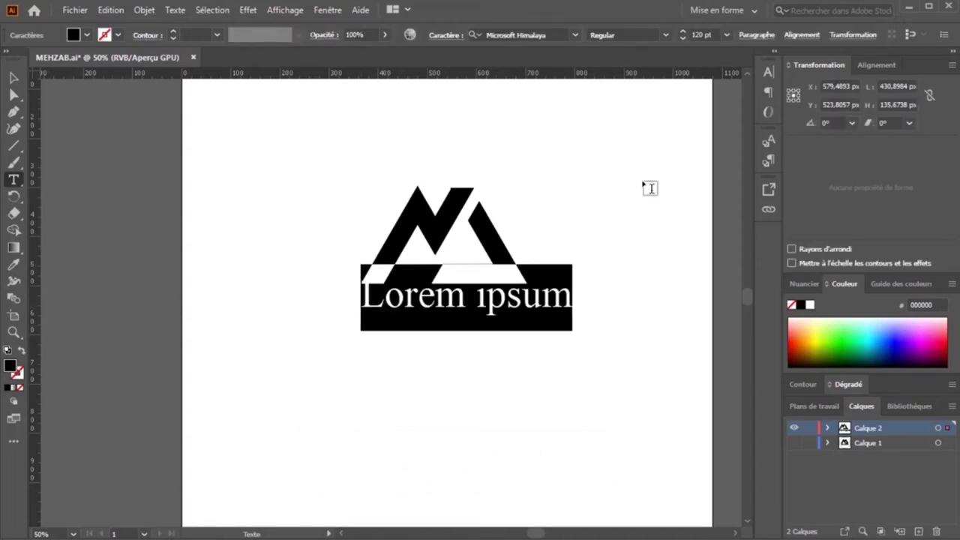
click(18, 79)
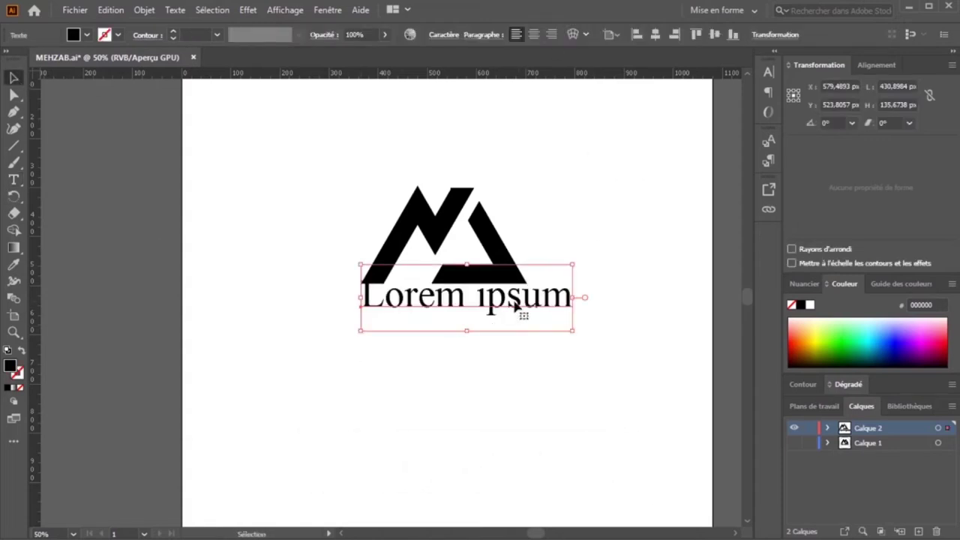
drag(515, 306, 512, 319)
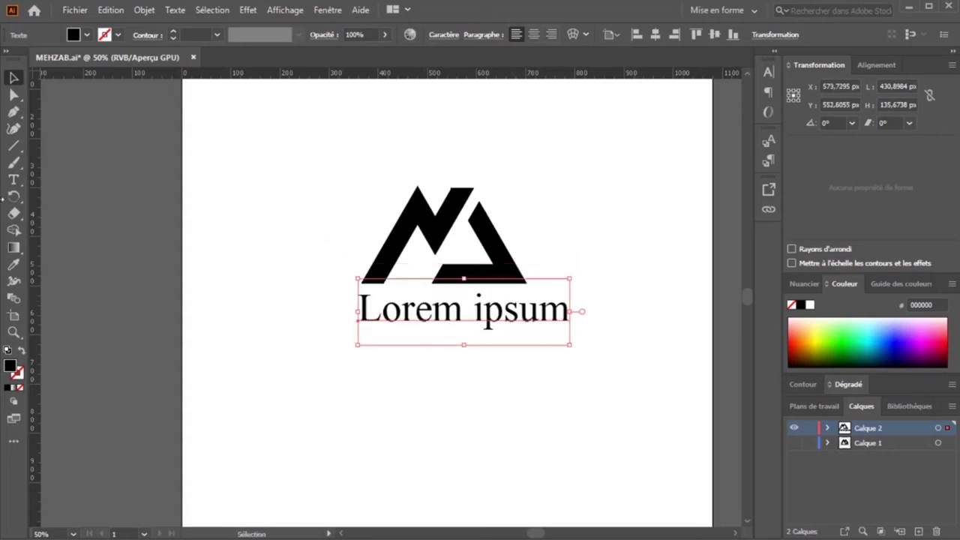
- Replace the placeholder text with the word MEHZED in capitals
click(13, 179)
click(378, 315)
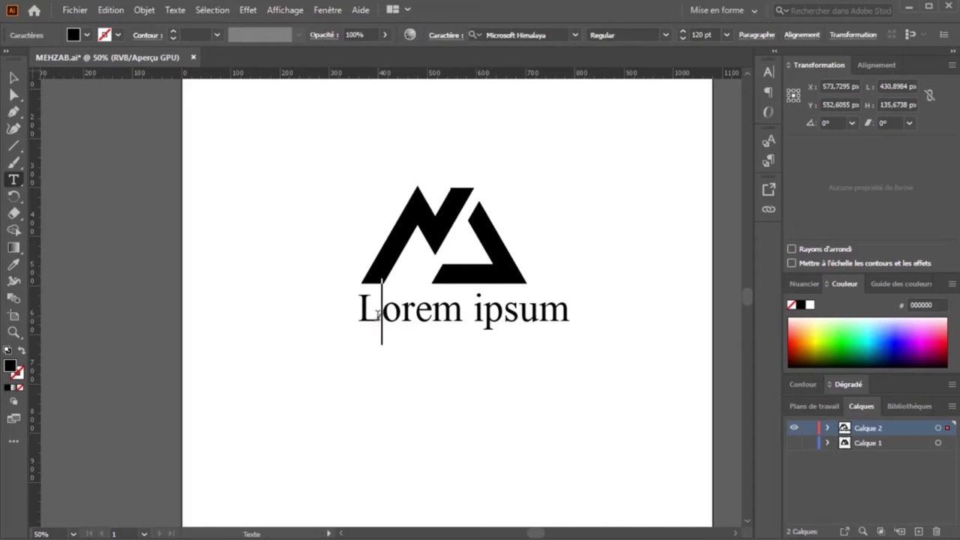
text(m)
key(BackSpace)
text(M)
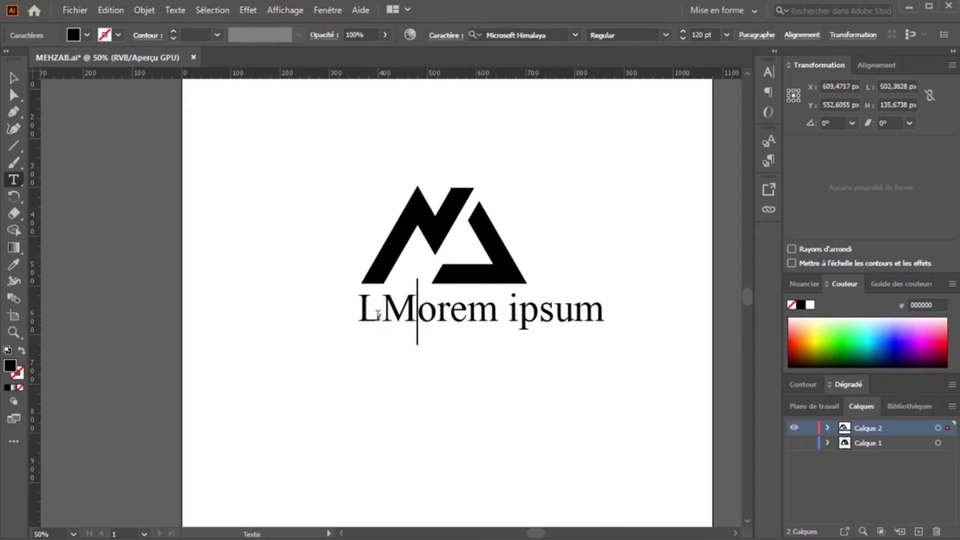
text(ehz)
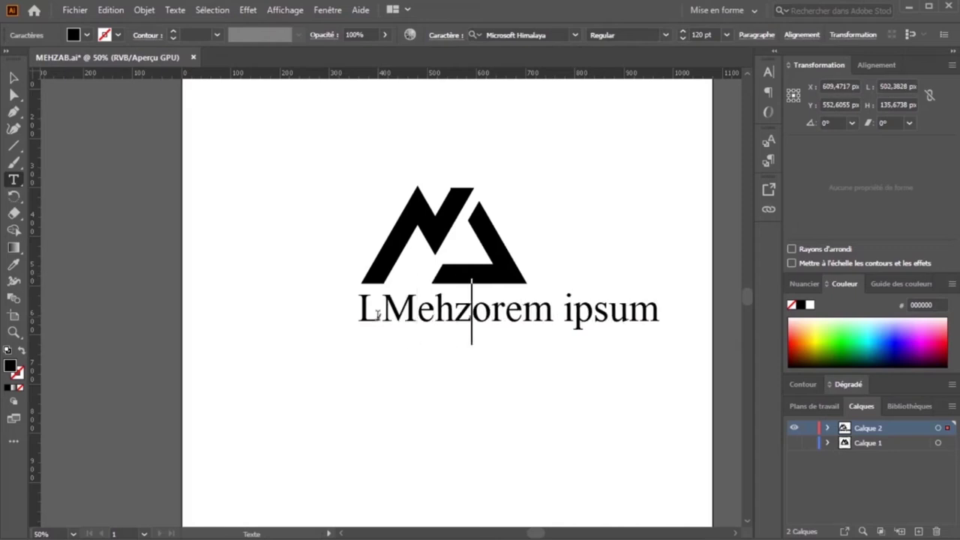
text(ed)
key(Delete)
key(Delete)
key(Delete)
key(Delete)
key(Delete)
key(Delete)
key(Delete)
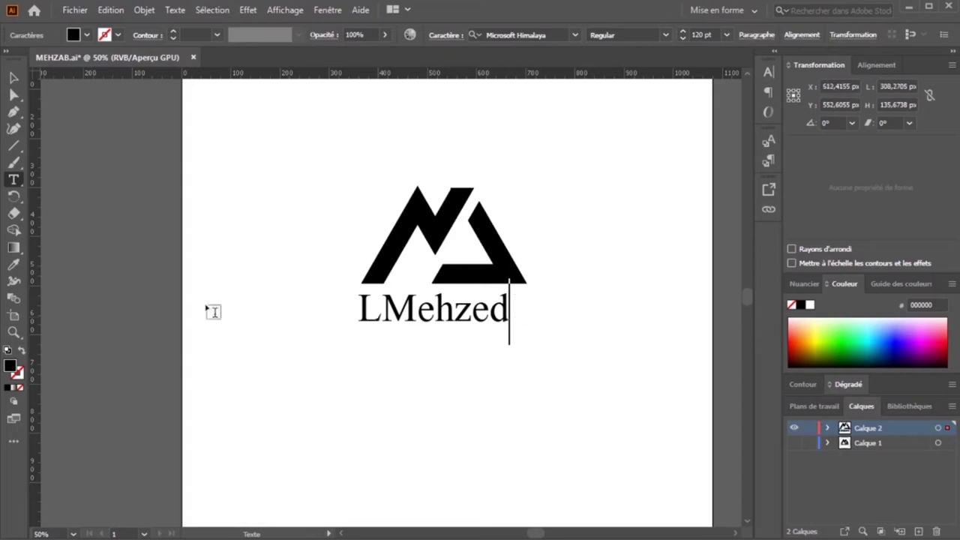
click(382, 313)
key(BackSpace)
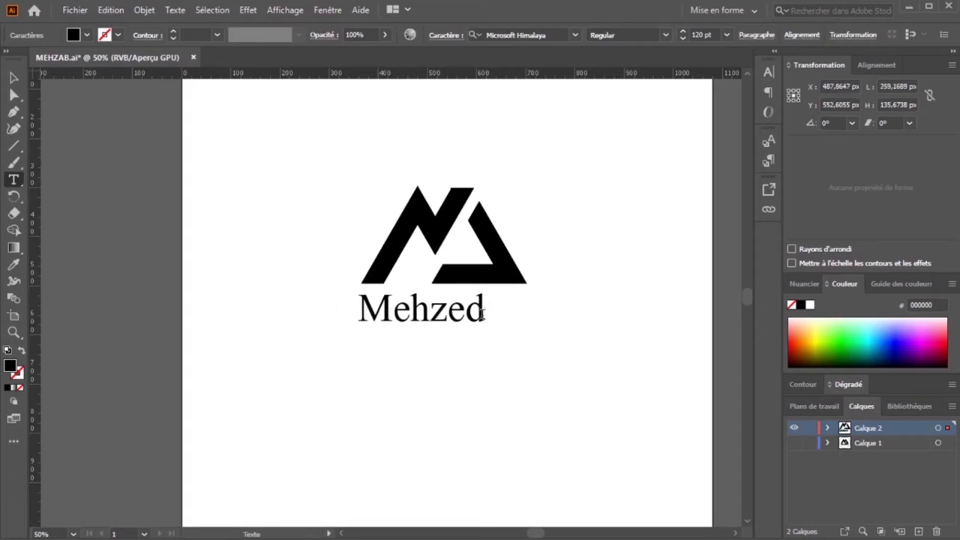
drag(484, 315, 393, 321)
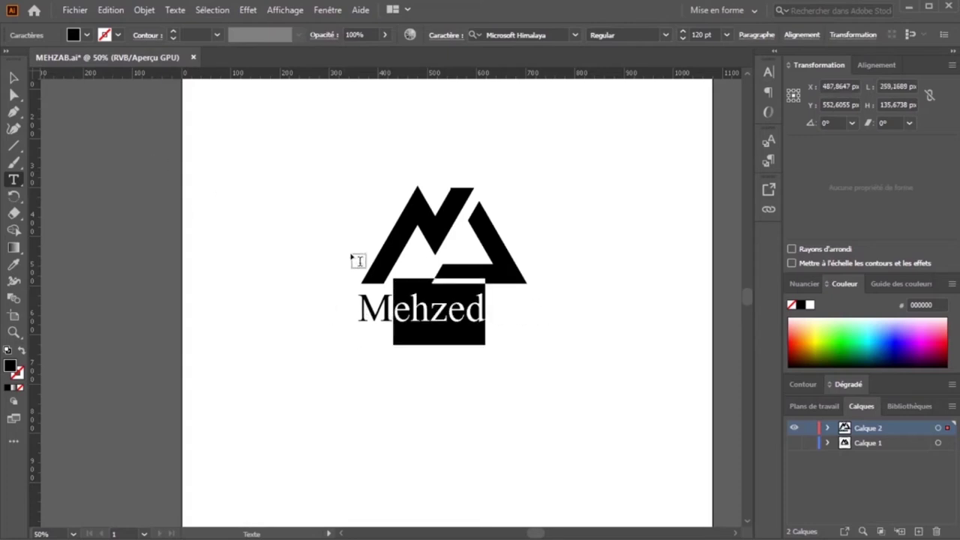
text(EHZED)
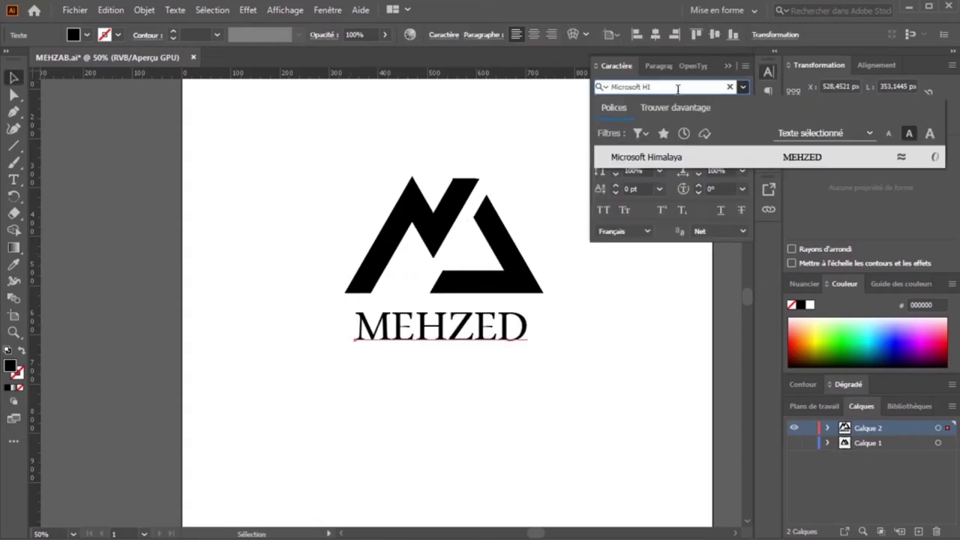
- Widen MEHZED to the M mark's base width and fine-tune its height
drag(524, 330, 547, 330)
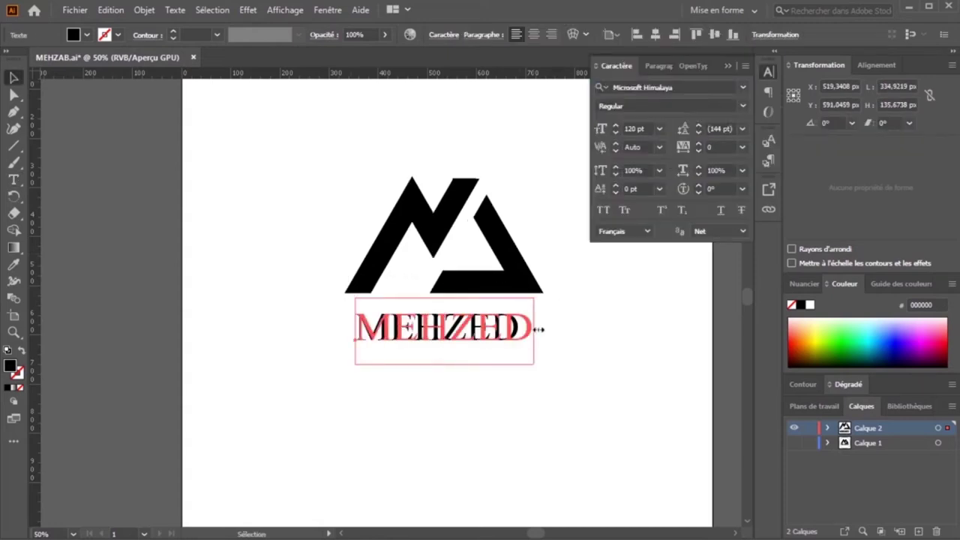
drag(355, 330, 344, 330)
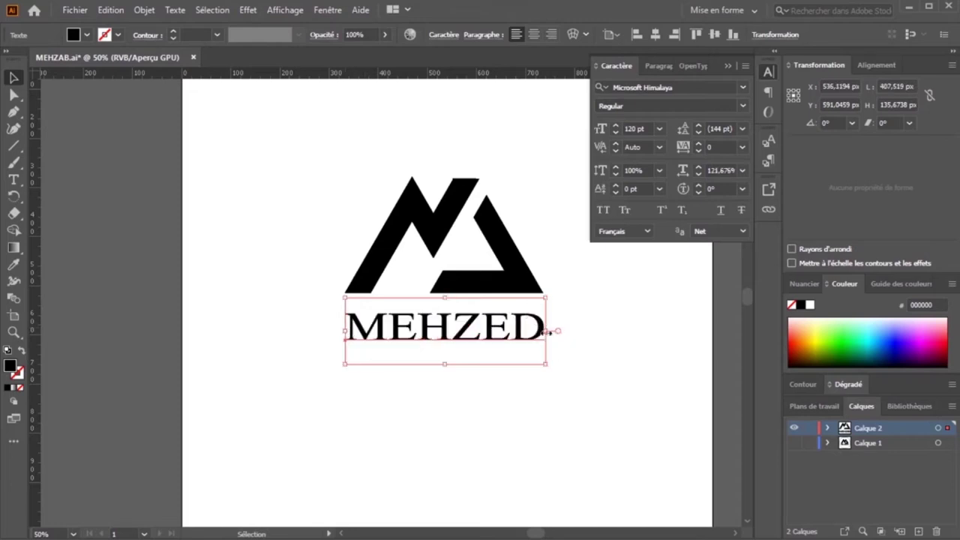
drag(546, 330, 543, 330)
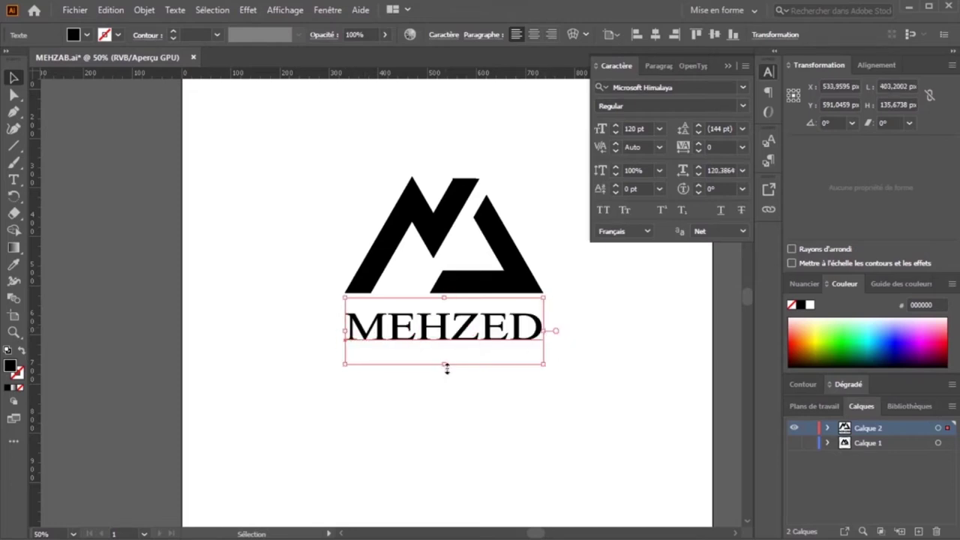
drag(446, 366, 445, 353)
click(234, 351)
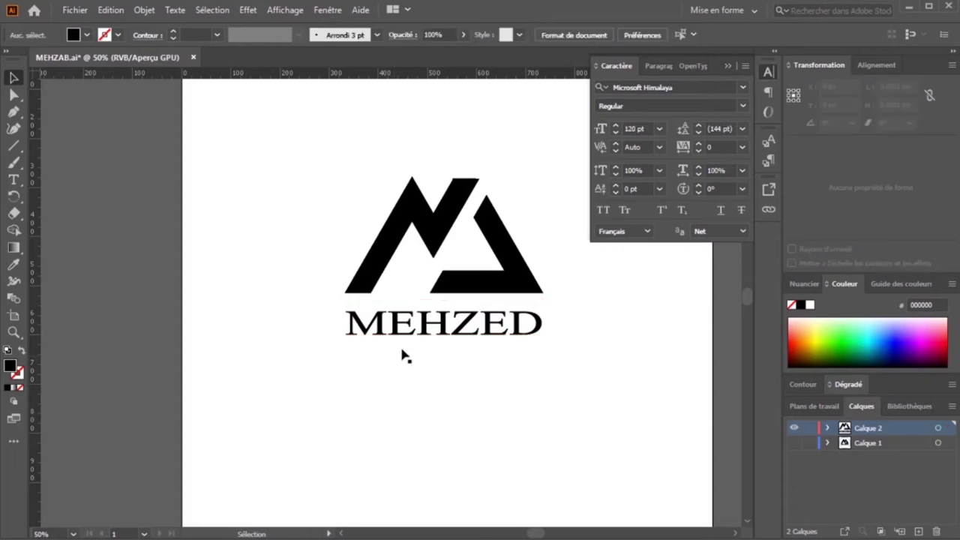
click(442, 339)
drag(446, 358, 445, 363)
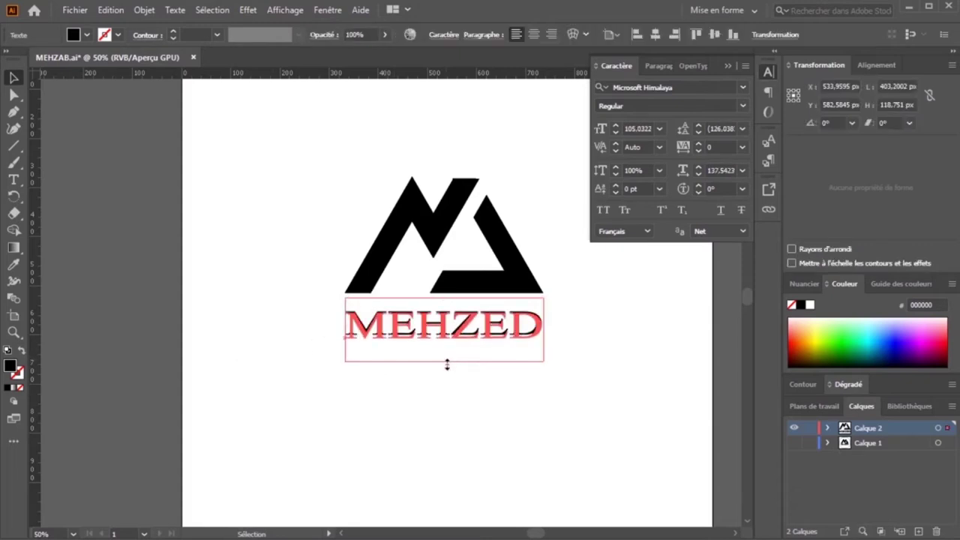
click(274, 364)
click(727, 66)
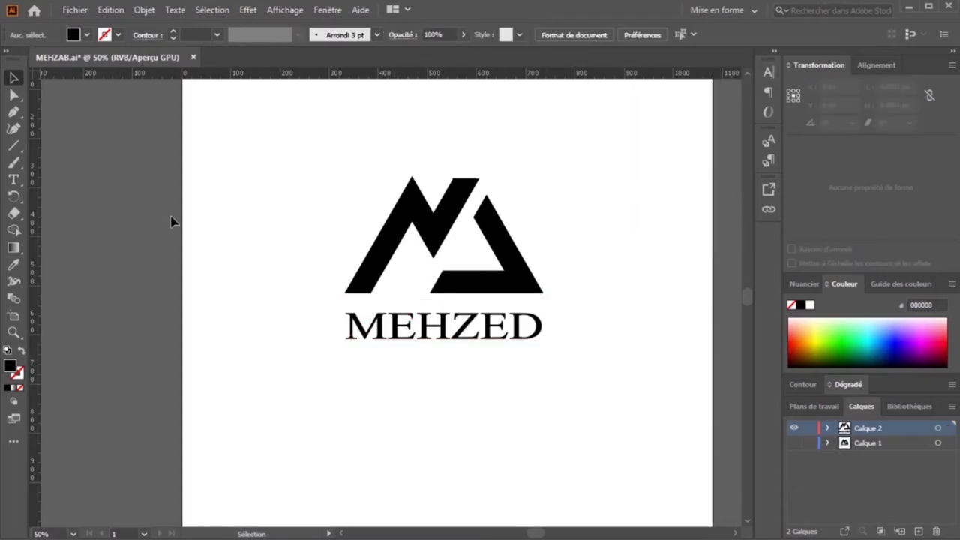
click(13, 145)
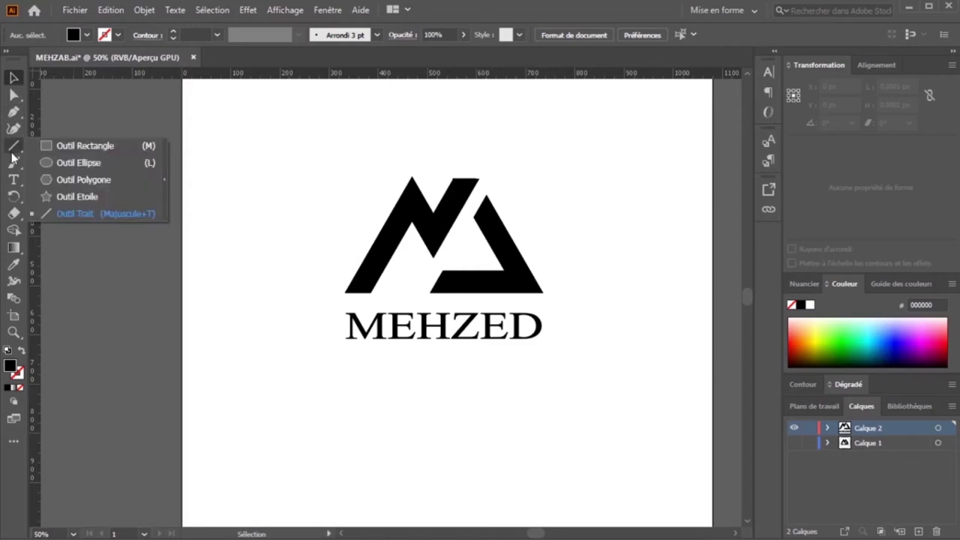
- Draw a large circle around the logo with no fill and a 6 pt black outline
click(74, 162)
drag(443, 260, 595, 362)
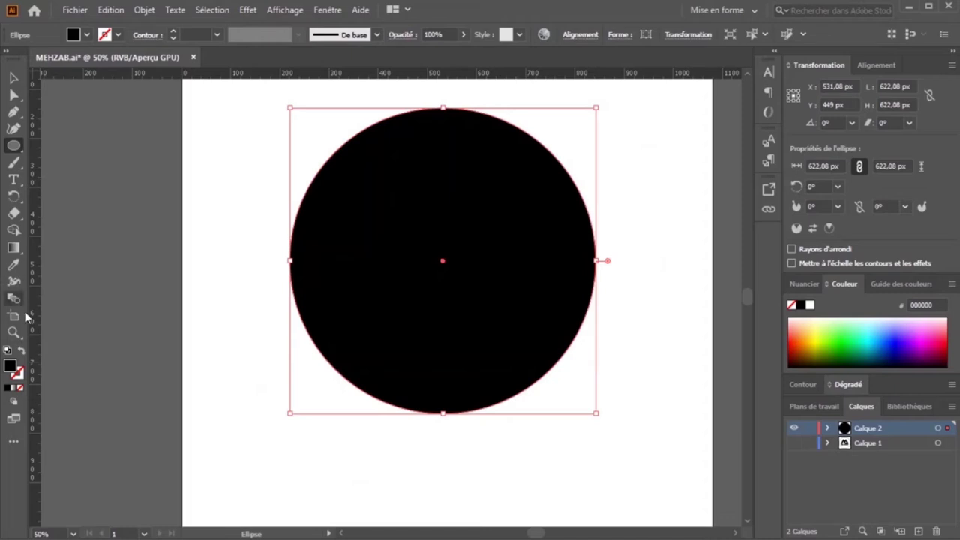
key(shift+x)
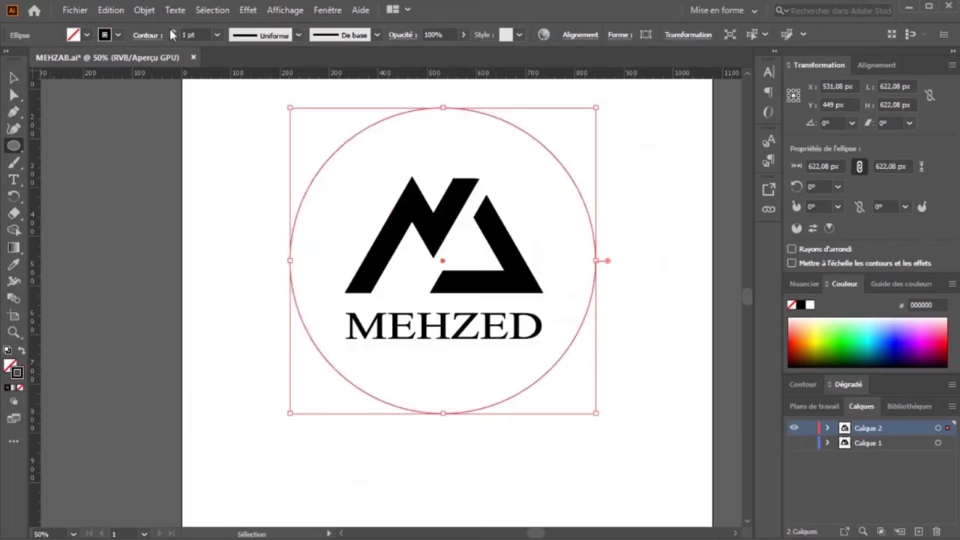
click(174, 33)
click(174, 32)
click(174, 32)
click(174, 32)
click(174, 32)
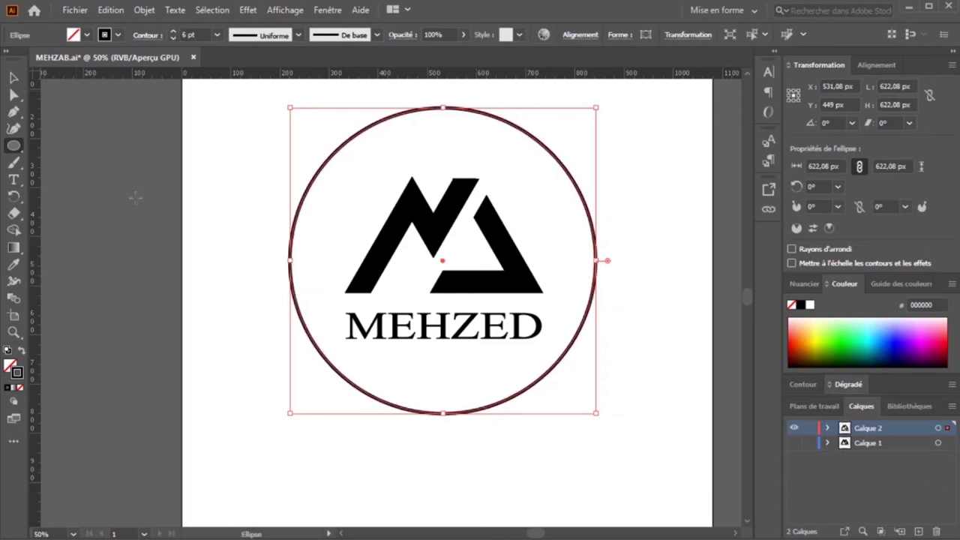
click(122, 215)
click(506, 300)
click(14, 78)
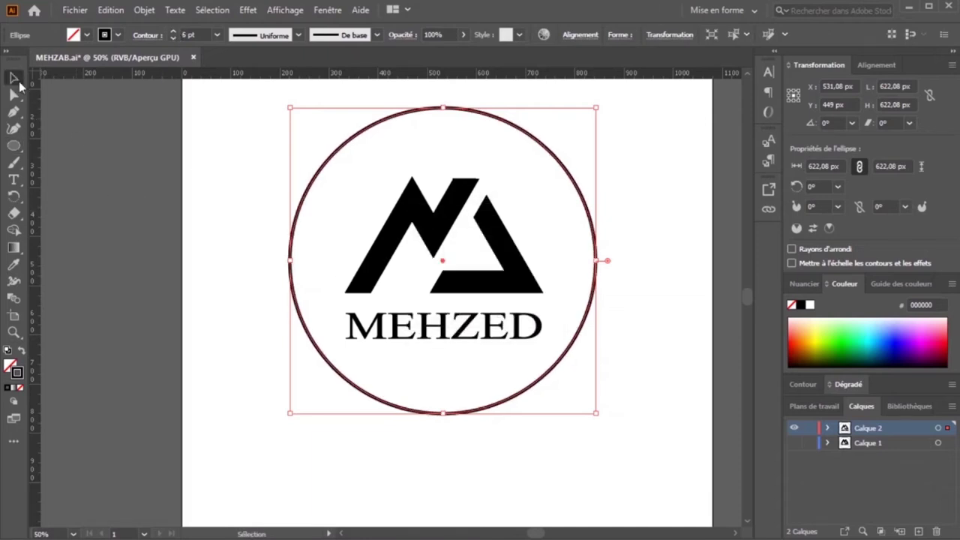
click(137, 364)
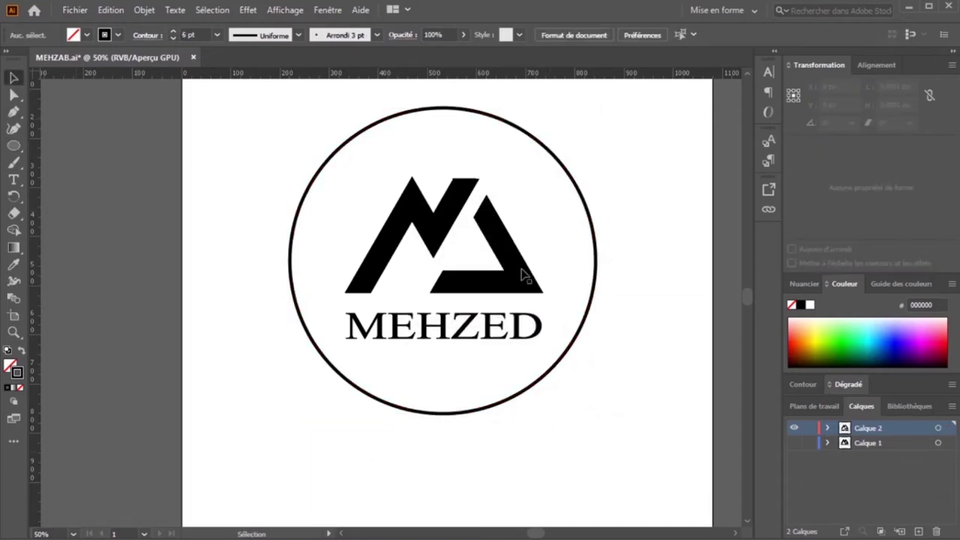
- Group the M shape and triangle and centre the group on the artboard
drag(516, 189, 375, 347)
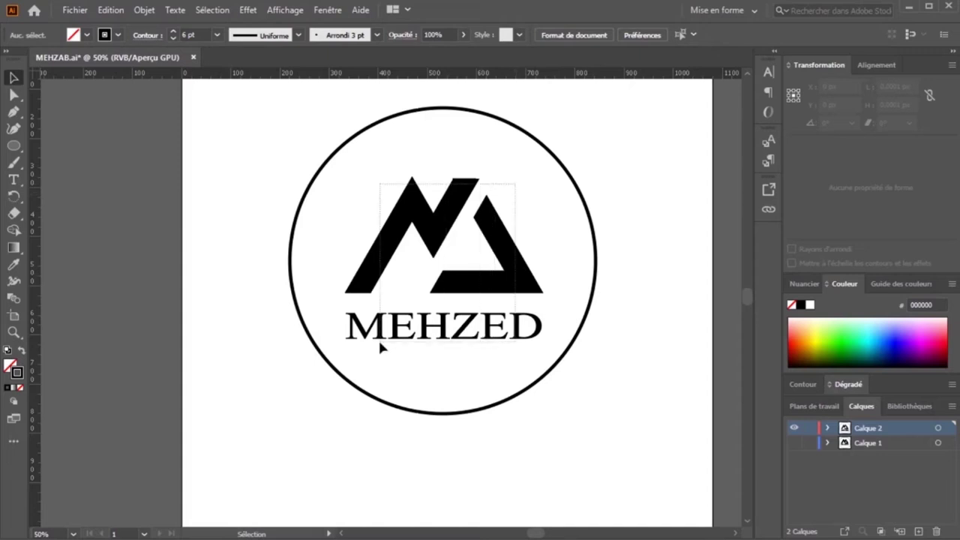
click(84, 322)
click(440, 222)
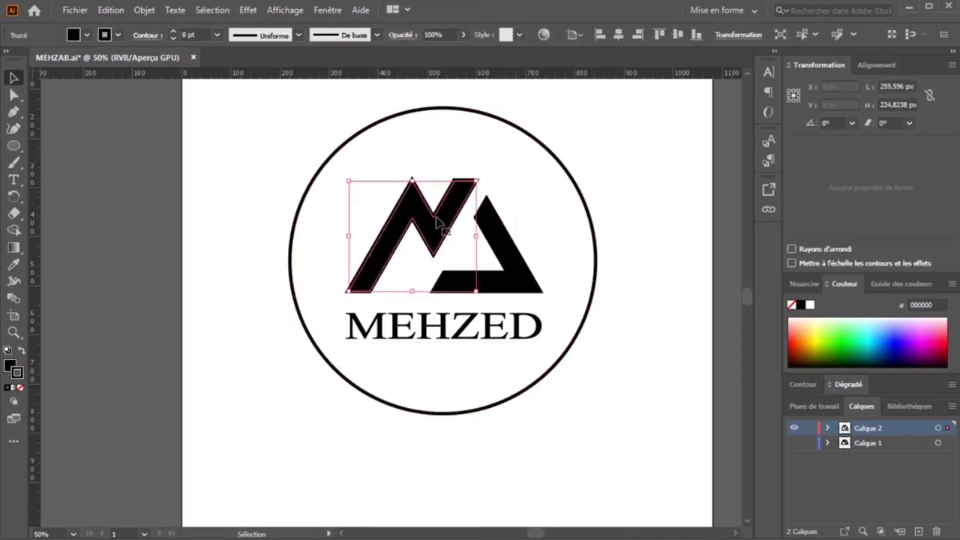
shift+click(514, 268)
key(ctrl+g)
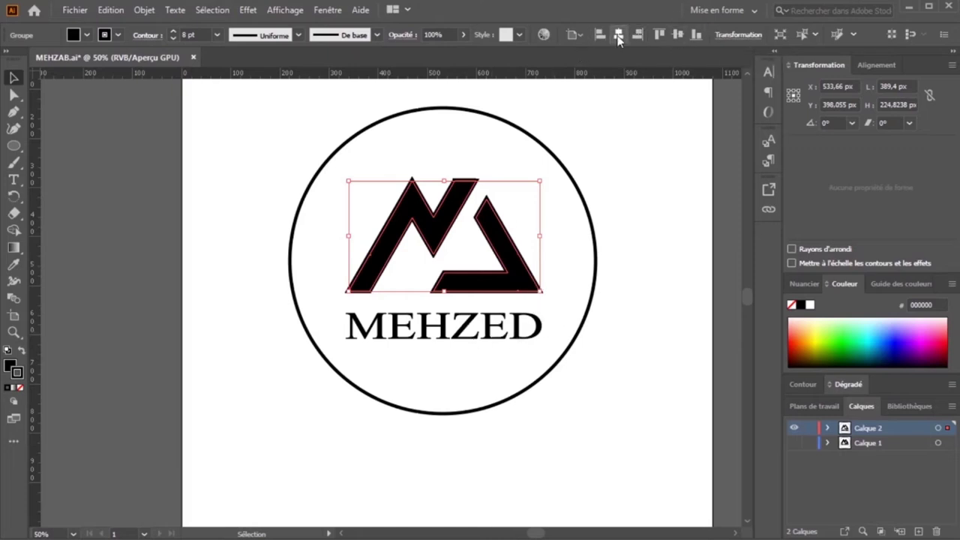
click(618, 34)
click(677, 35)
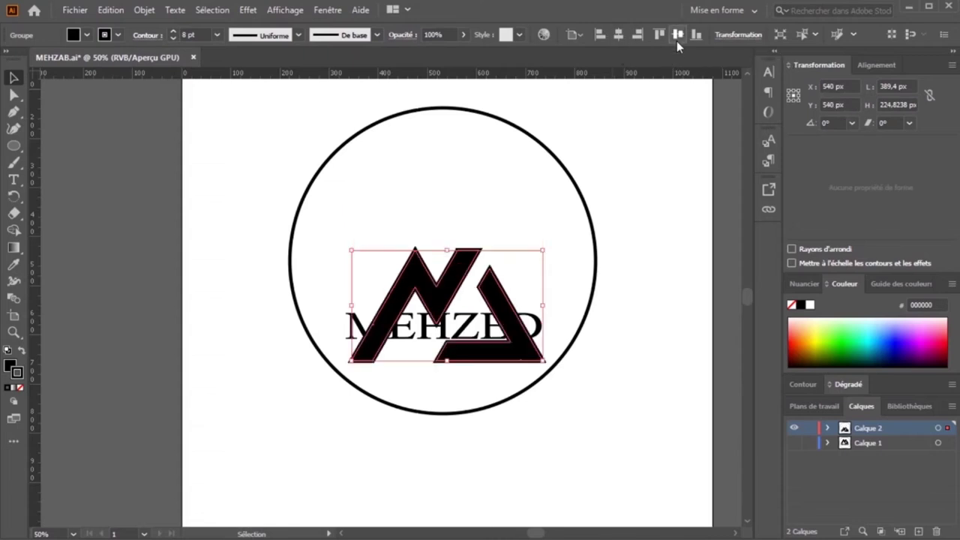
click(606, 349)
- Centre the circle horizontally and vertically on the artboard
click(594, 258)
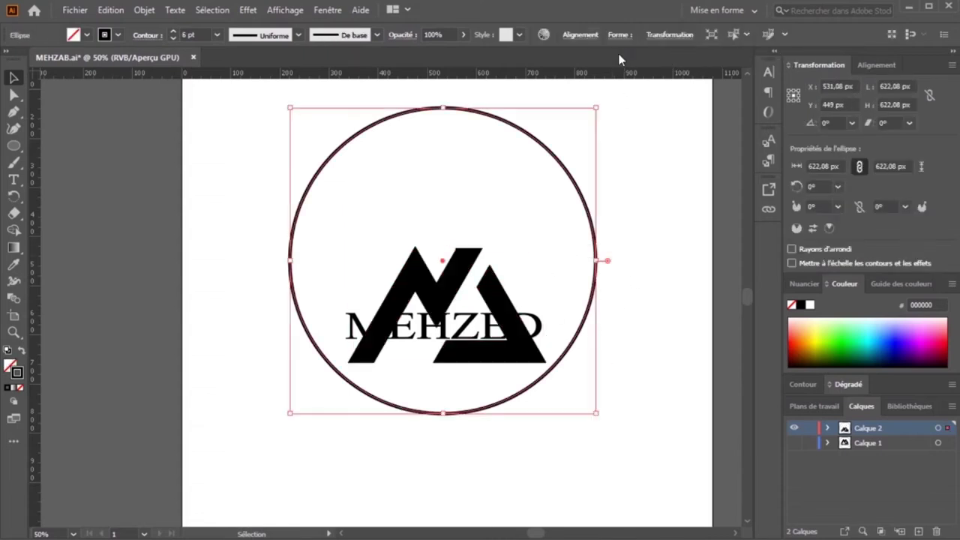
click(570, 36)
click(473, 74)
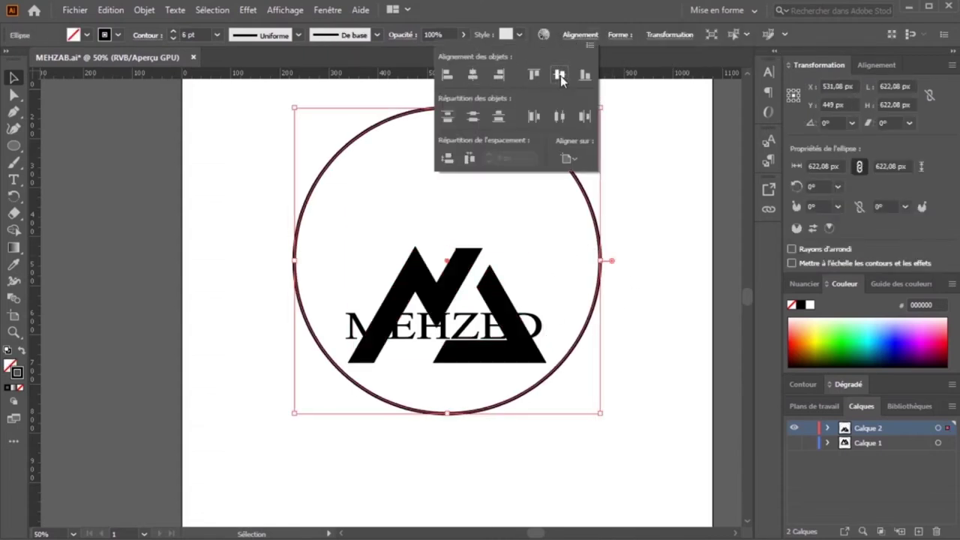
click(560, 76)
- Centre MEHZED horizontally and move it up into the circle just below the M mark
click(547, 337)
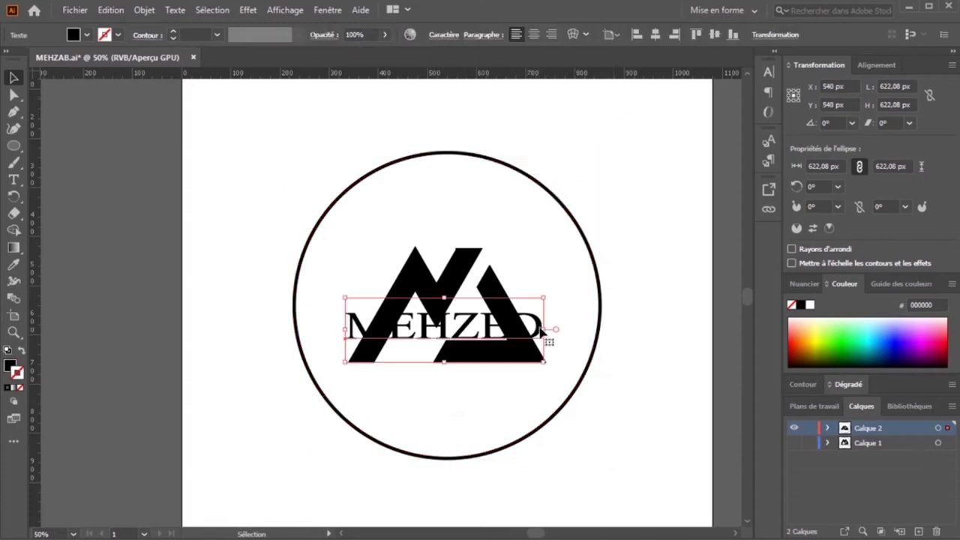
click(655, 35)
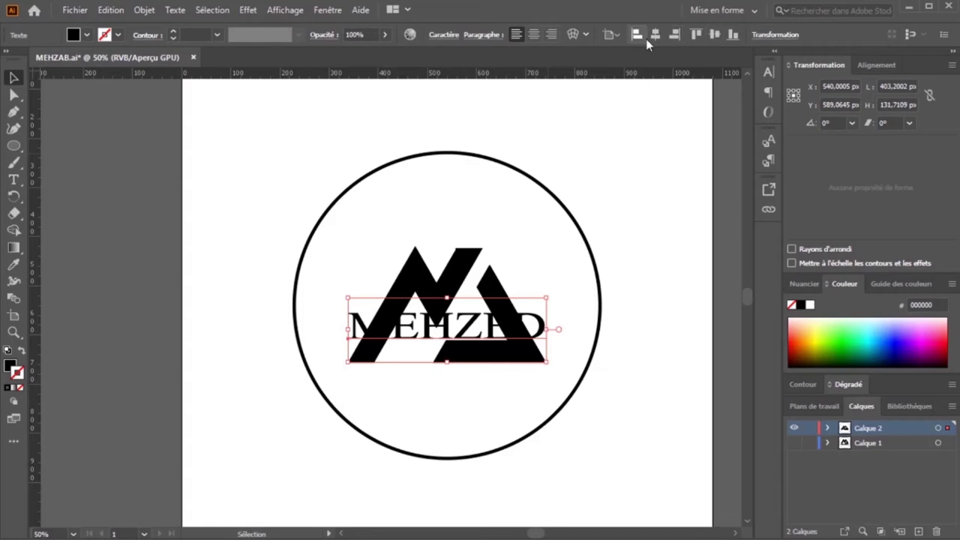
click(734, 35)
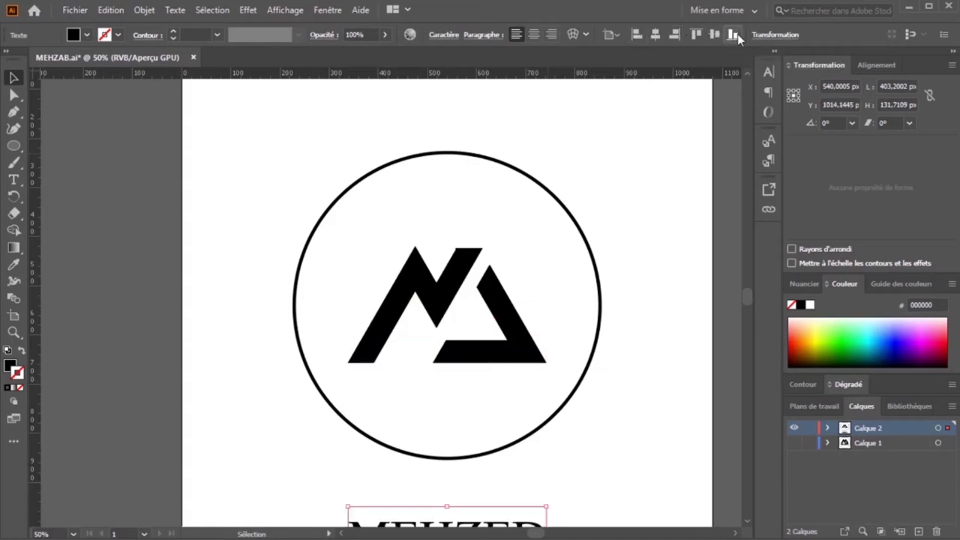
key(Up)
key(Up)
key(Up)
key(Up)
key(Up)
key(Up)
key(Up)
key(Up)
key(Up)
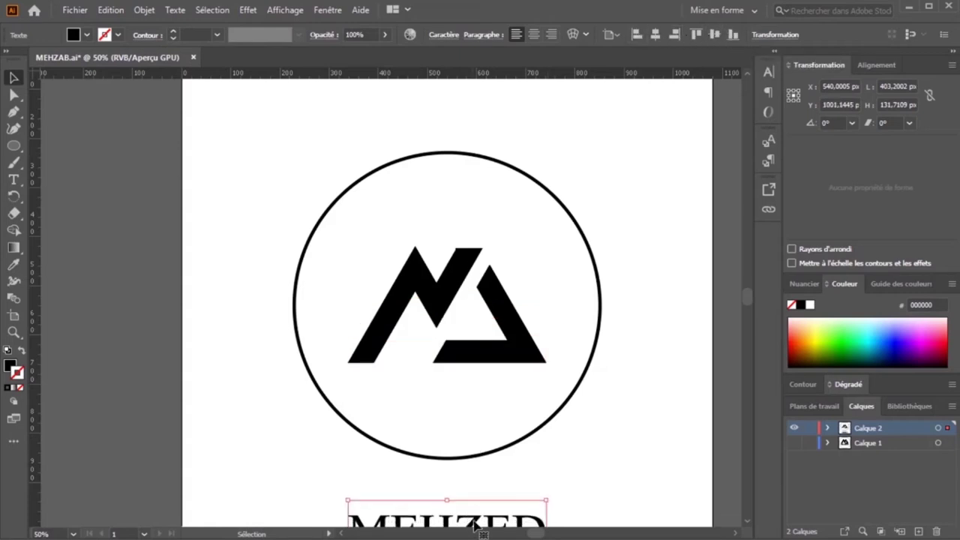
drag(475, 525, 477, 391)
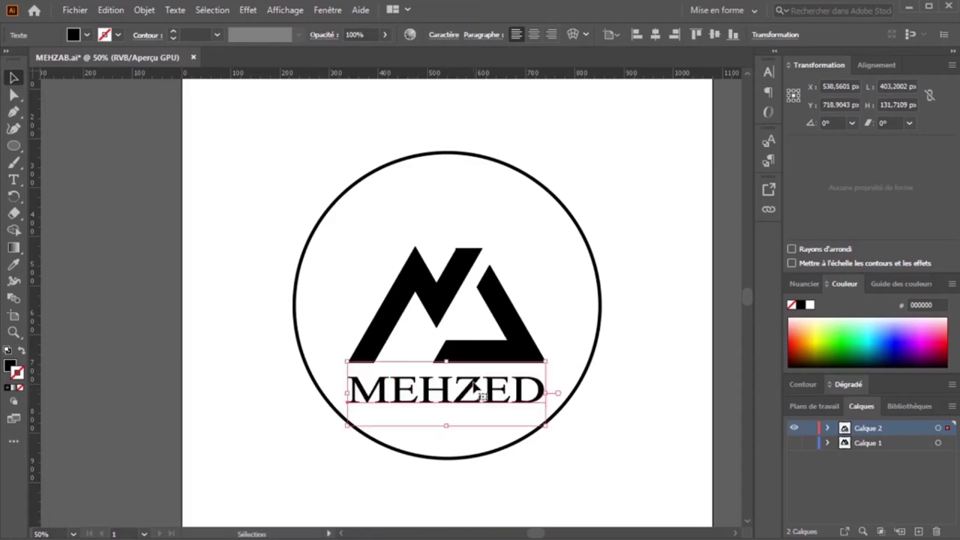
click(660, 390)
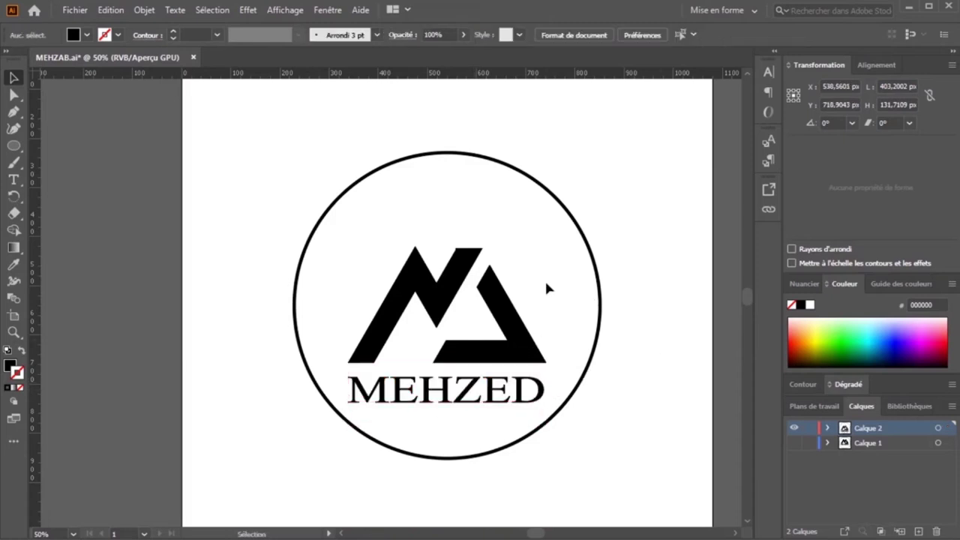
- Raise the M mark and MEHZED together inside the circle
drag(546, 285, 469, 411)
drag(521, 350, 523, 321)
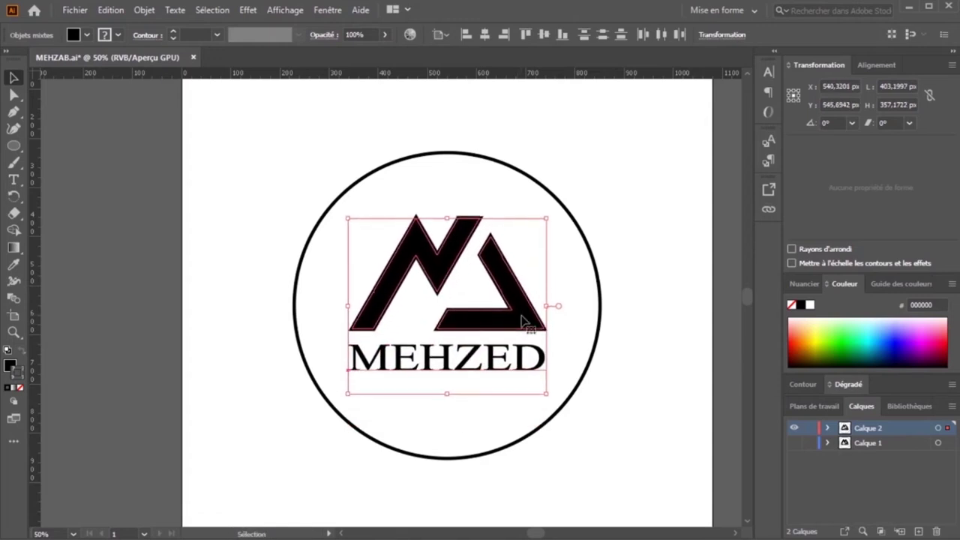
click(113, 319)
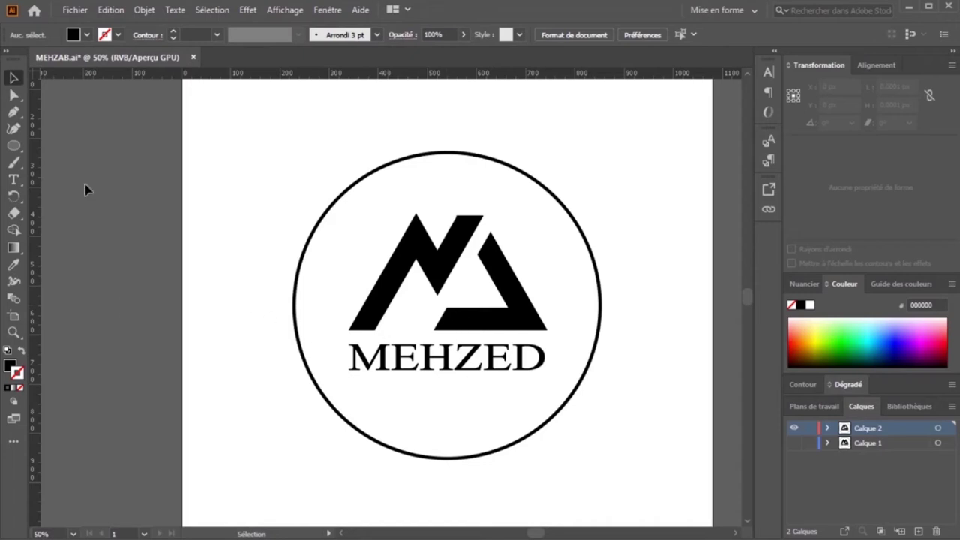
- Select the M mark group, trying and undoing an orange outline on it
click(447, 280)
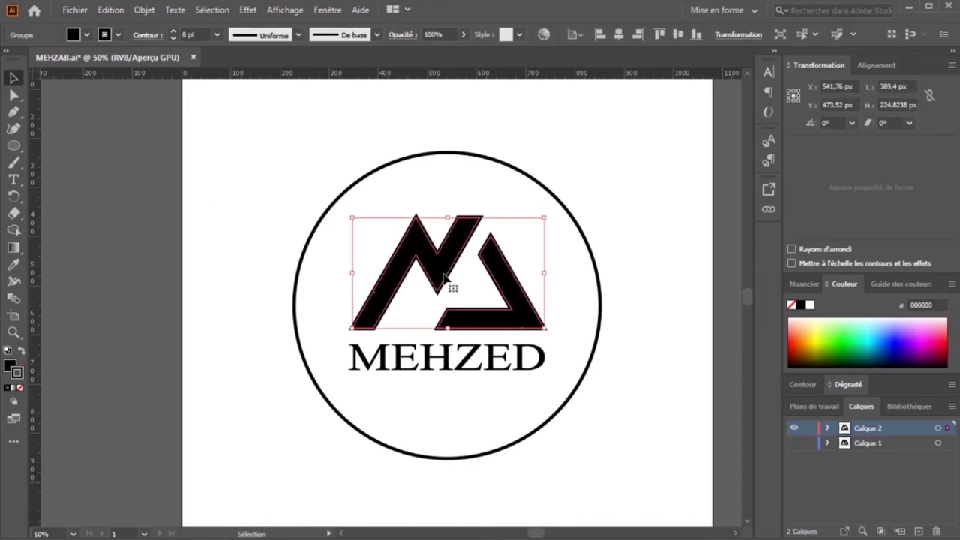
click(109, 269)
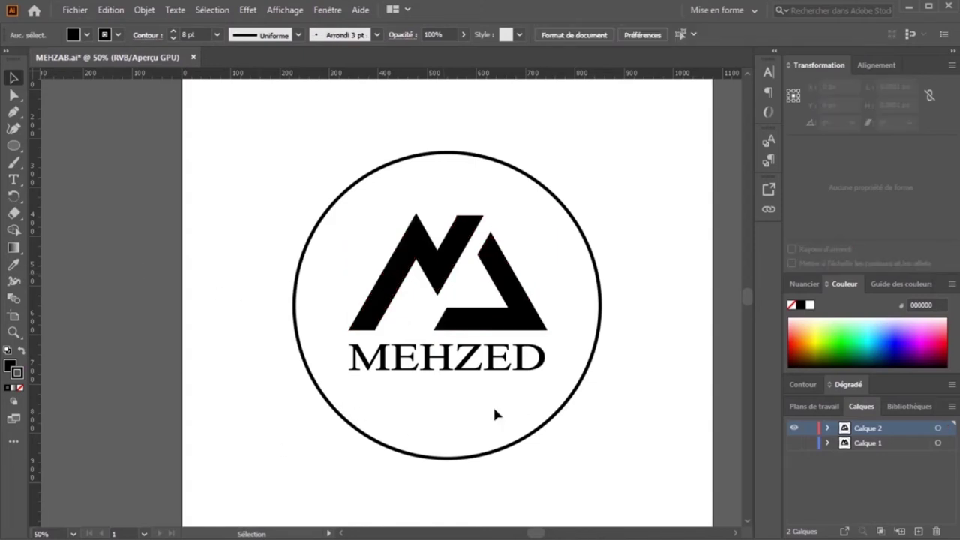
click(441, 278)
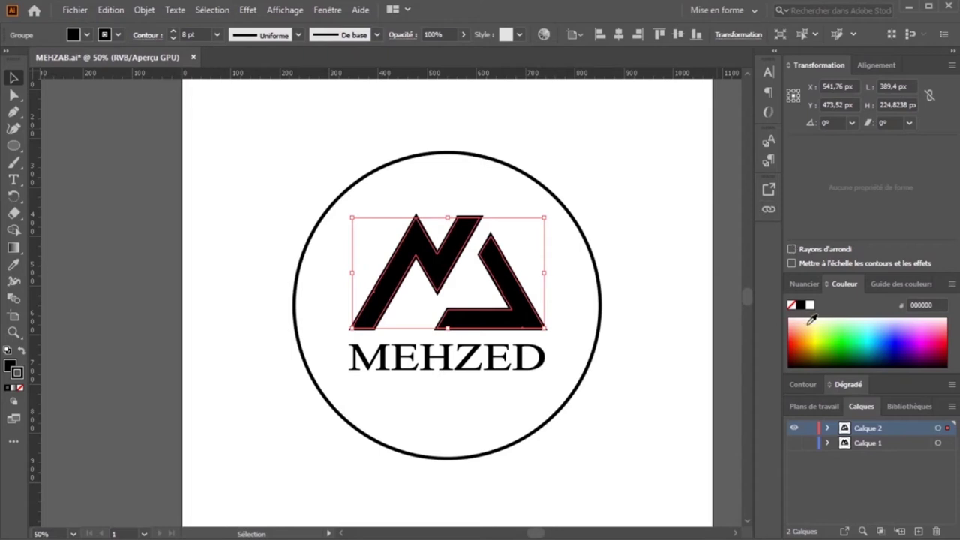
click(802, 337)
key(ctrl+z)
click(520, 34)
click(892, 282)
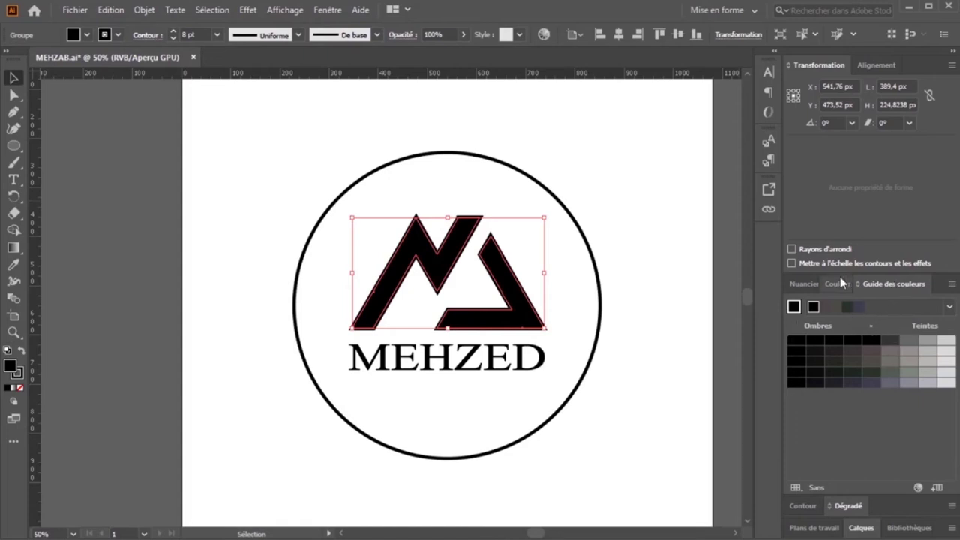
- Give the M mark a red fill, then try a brighter red without applying it
double_click(9, 366)
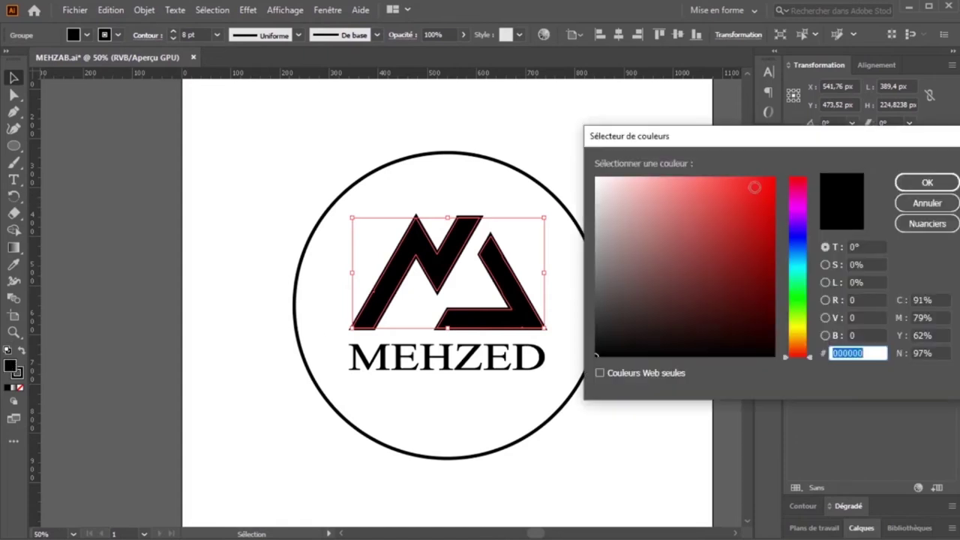
click(720, 180)
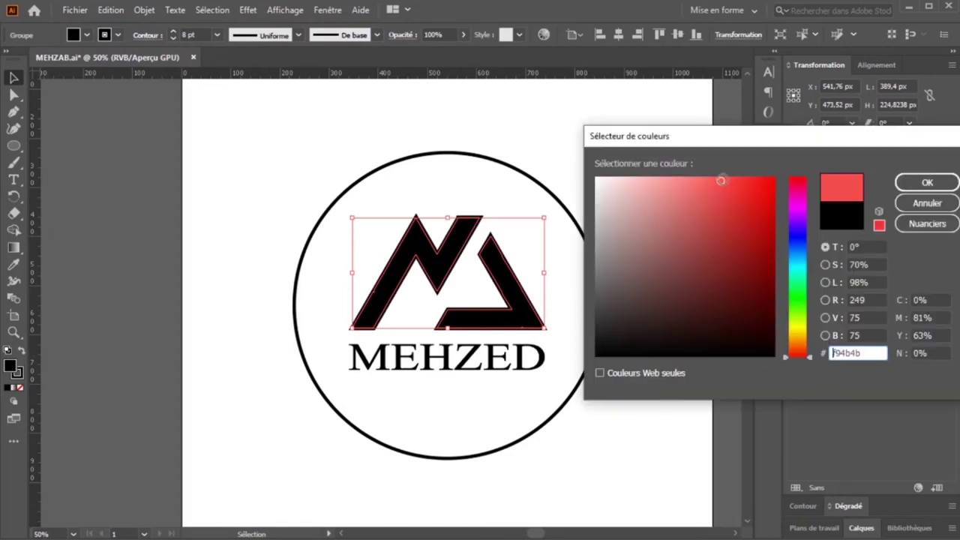
click(927, 184)
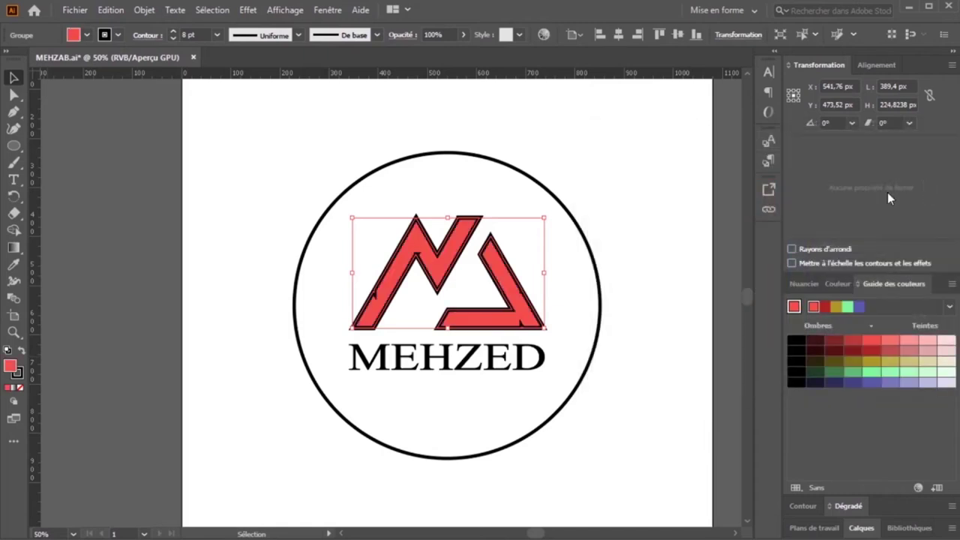
click(18, 375)
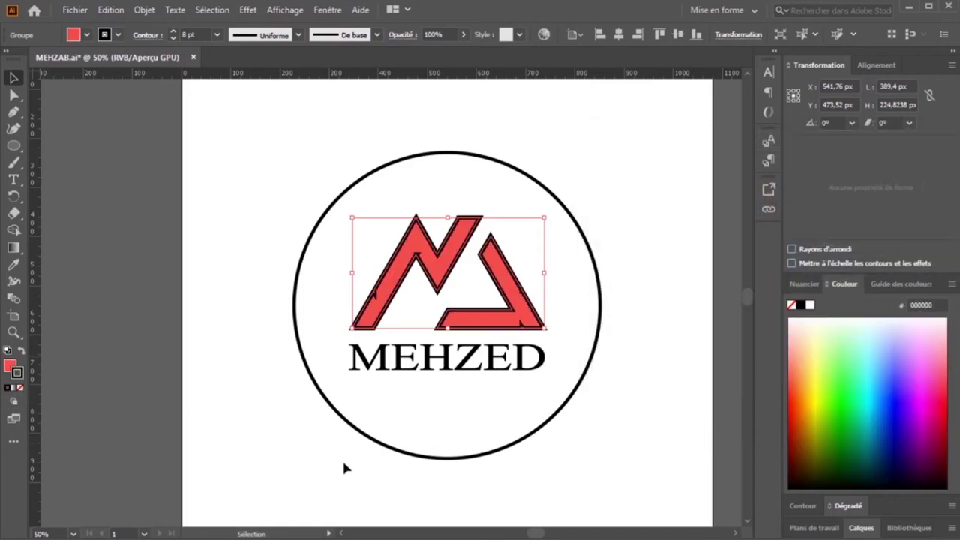
click(904, 283)
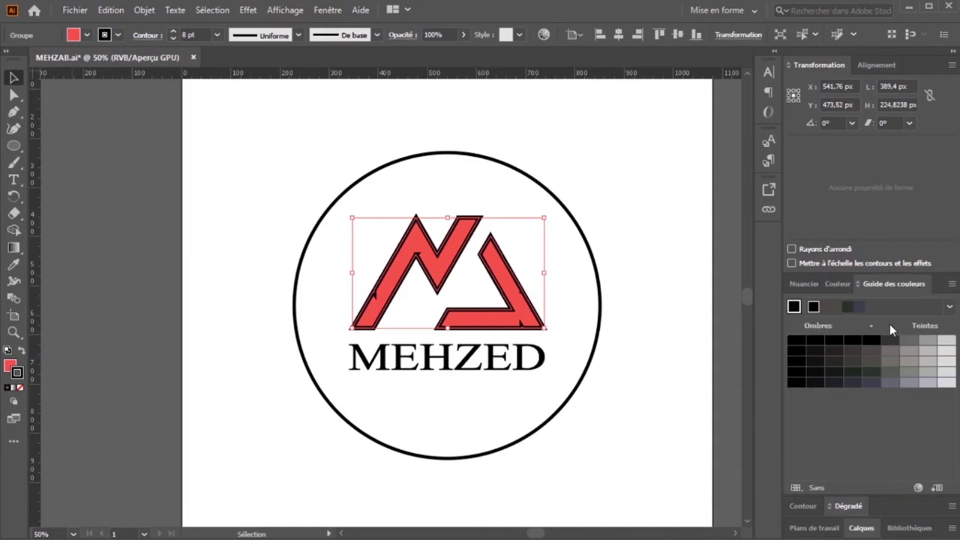
double_click(10, 366)
drag(741, 198, 760, 181)
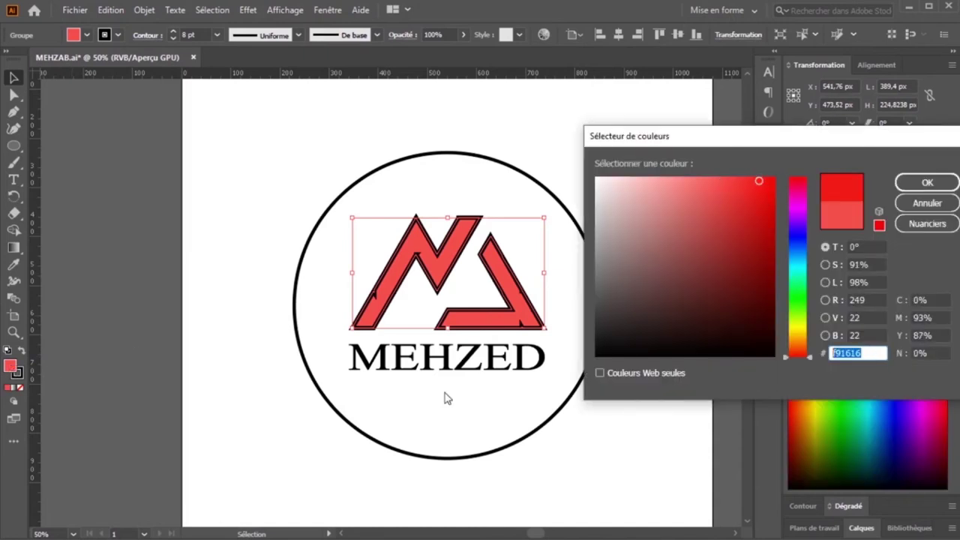
click(918, 202)
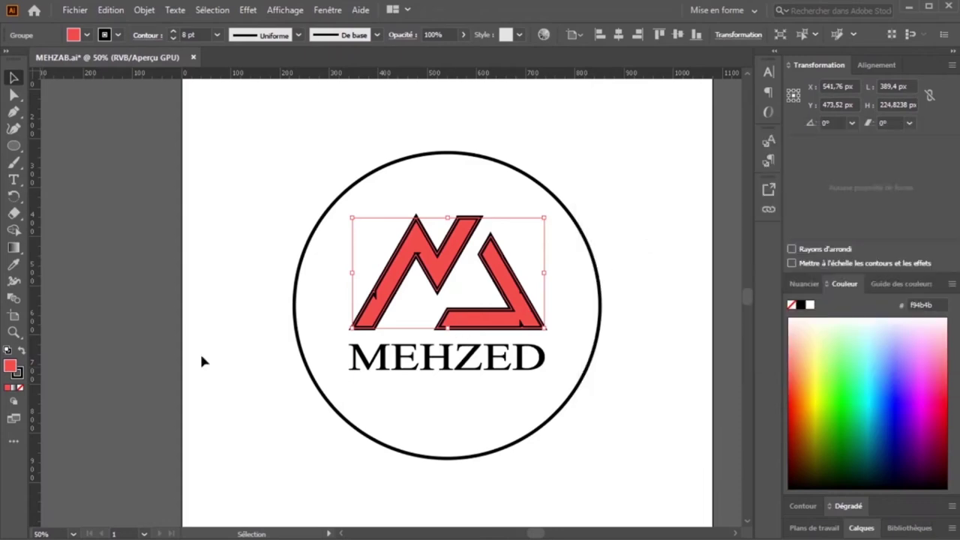
- Set the M mark's fill to f91616 red and check it
double_click(10, 367)
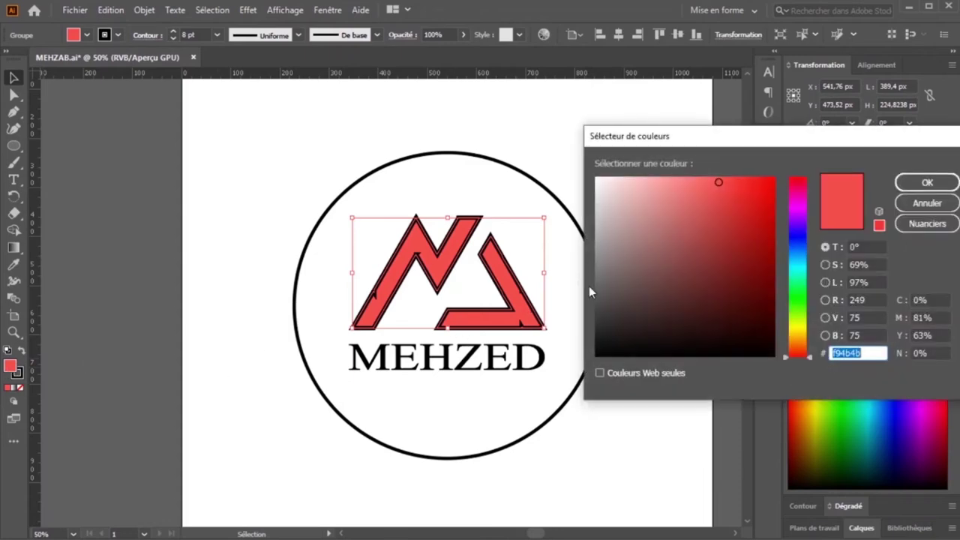
text(f91616)
click(927, 182)
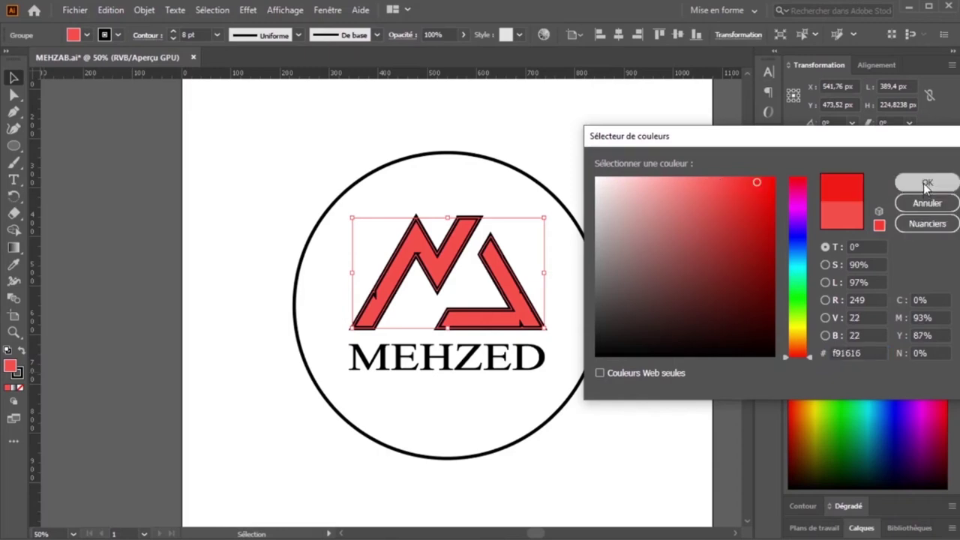
double_click(11, 367)
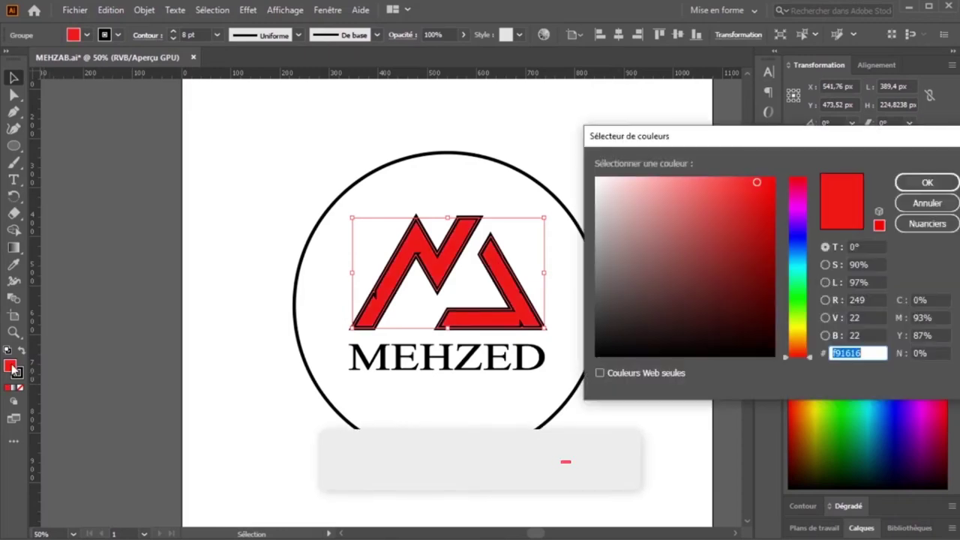
click(929, 207)
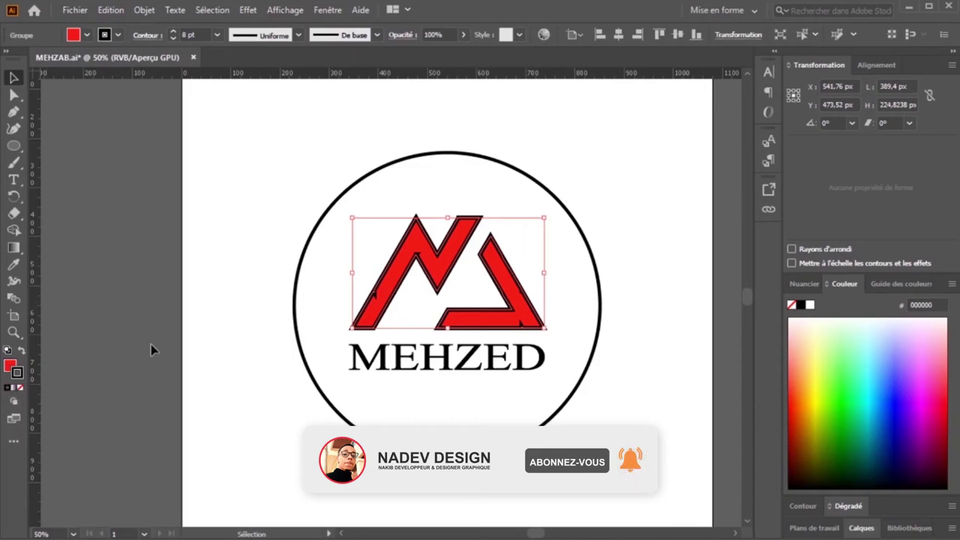
- Set the M mark's outline to the same f91616 red and deselect
double_click(18, 374)
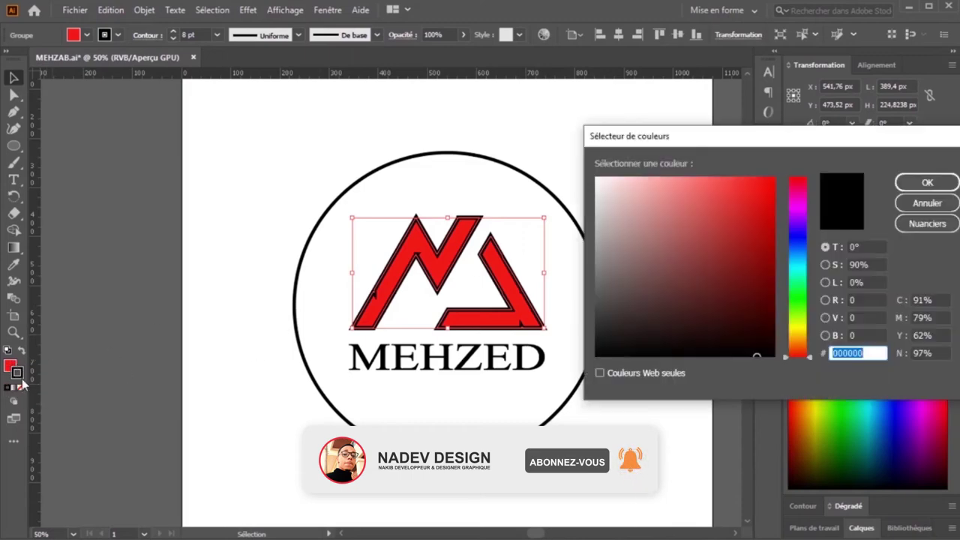
text(f91616)
key(Return)
click(111, 282)
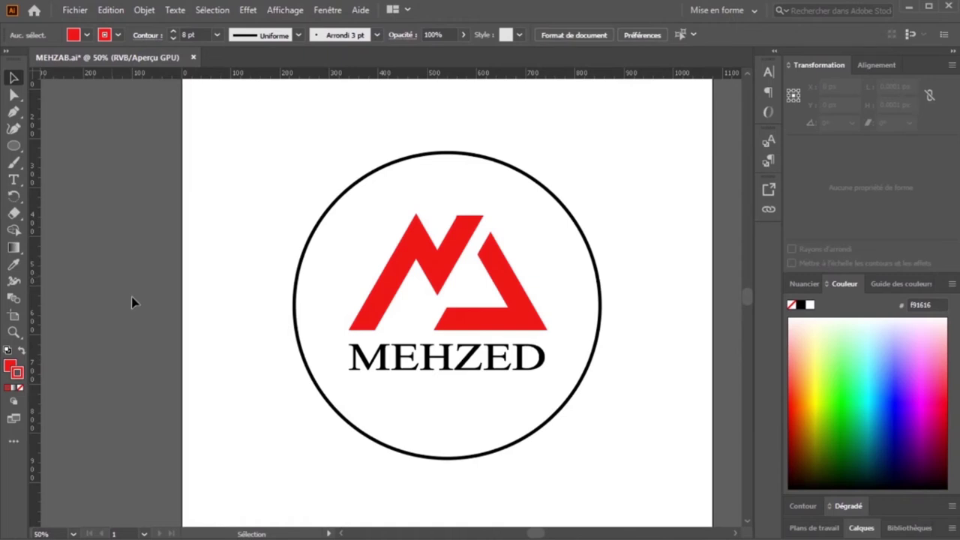
- Make the M mark's right chevron black in both stroke and fill, then deselect
click(14, 95)
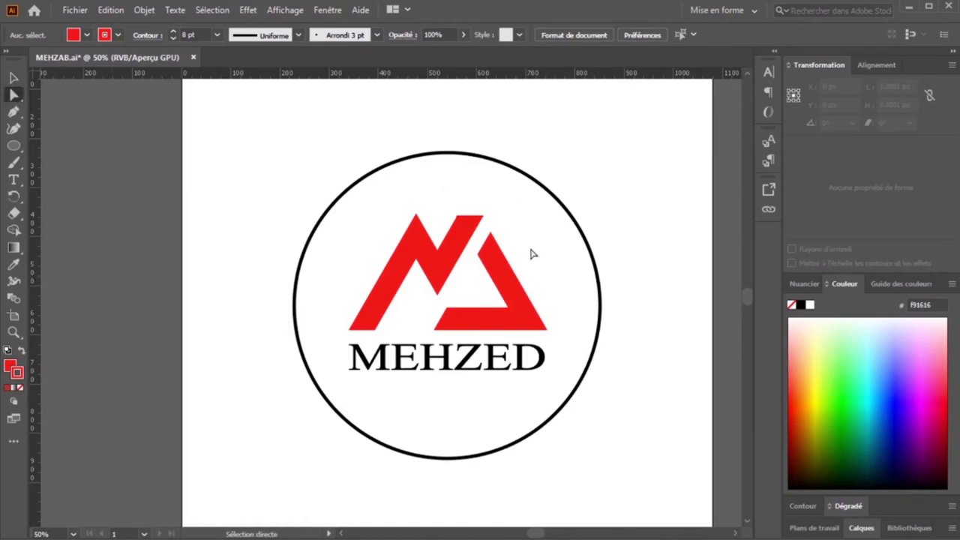
click(484, 312)
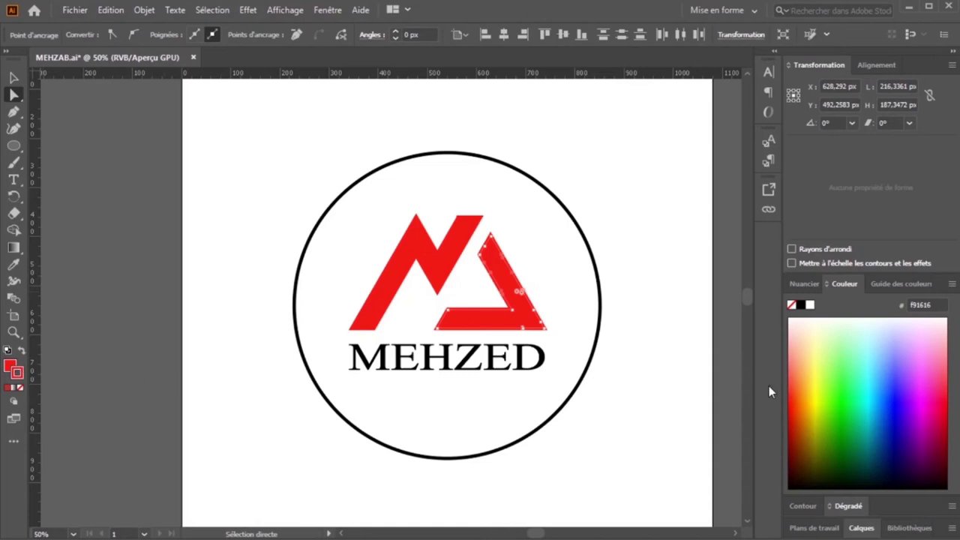
click(800, 305)
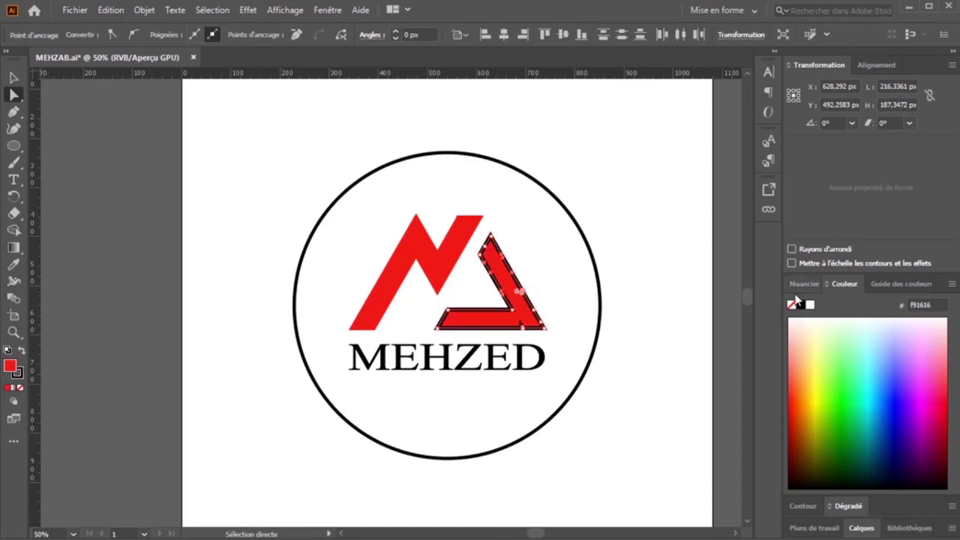
click(801, 304)
click(641, 228)
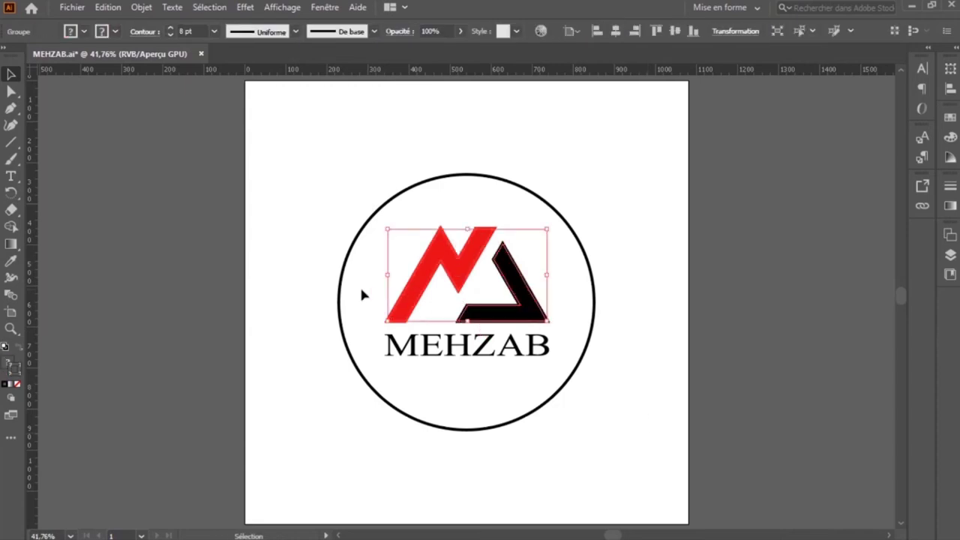
click(129, 231)
click(4, 143)
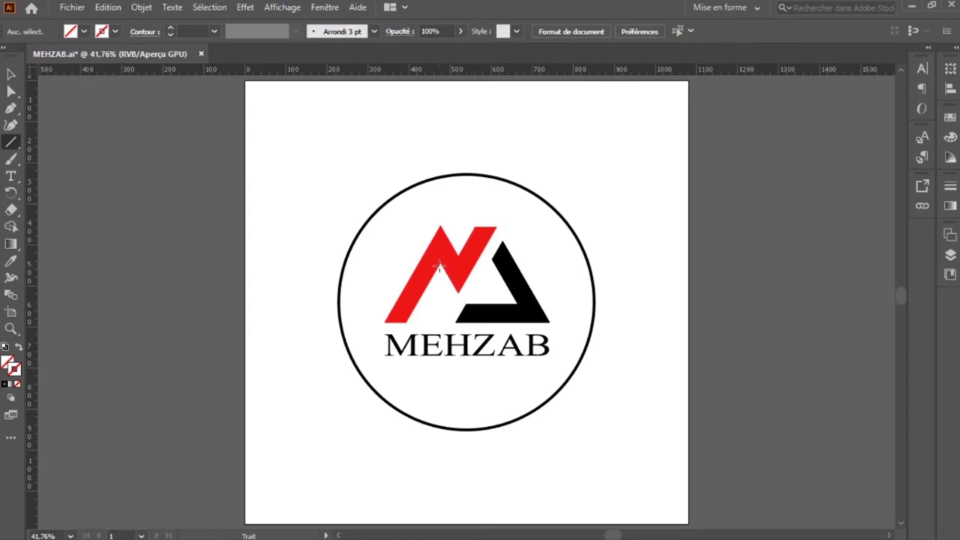
- Draw a black diagonal helper line and drag the black shape's bottom-left anchor onto it
drag(442, 264, 486, 341)
key(ctrl+1)
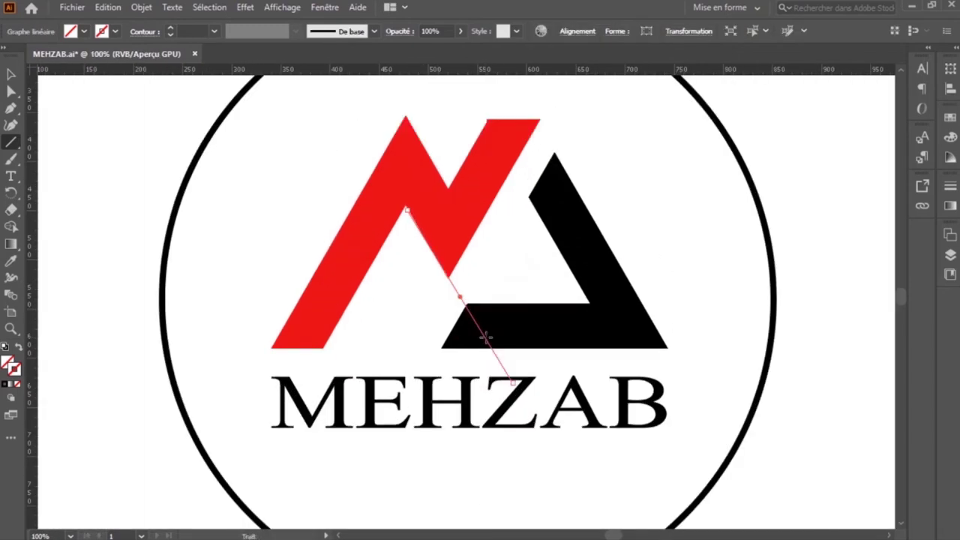
click(9, 384)
key(p)
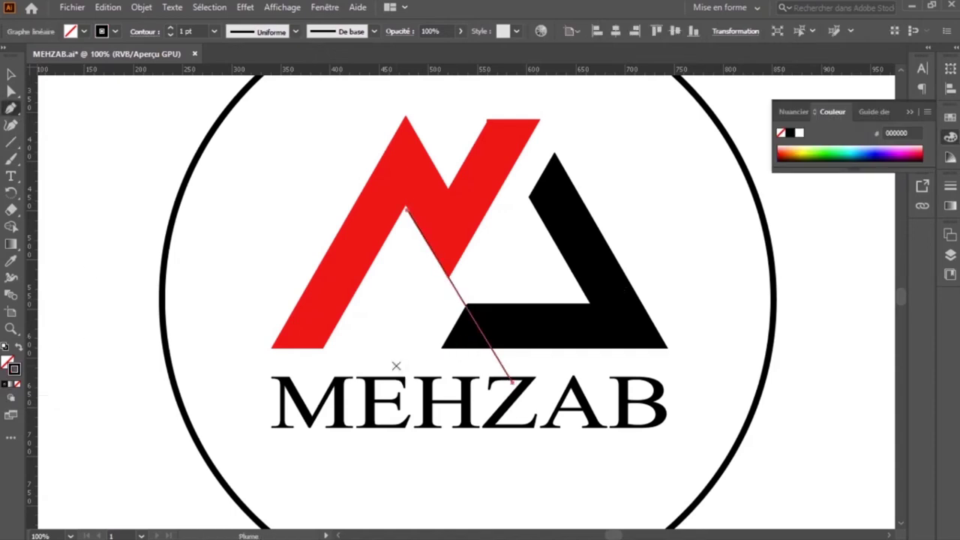
click(11, 91)
click(451, 344)
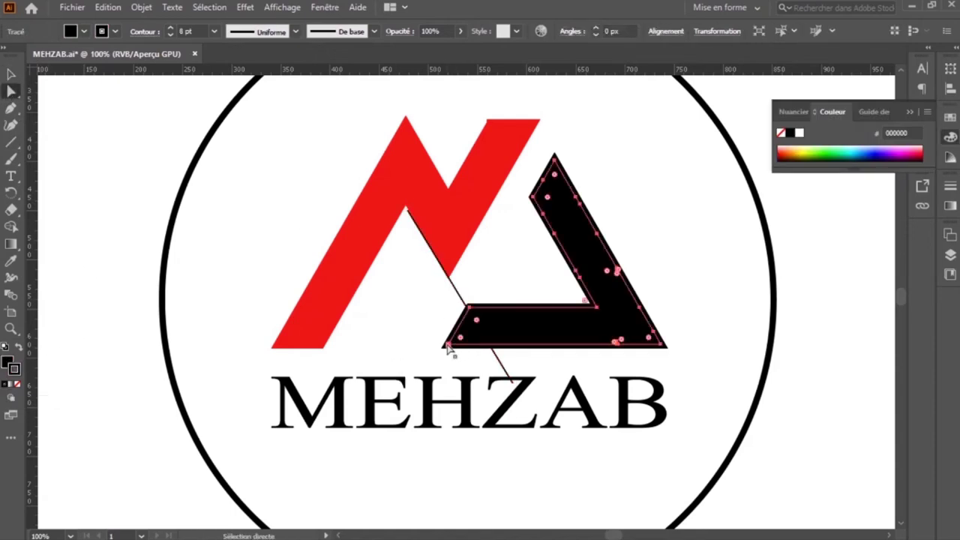
click(448, 346)
drag(448, 347, 495, 347)
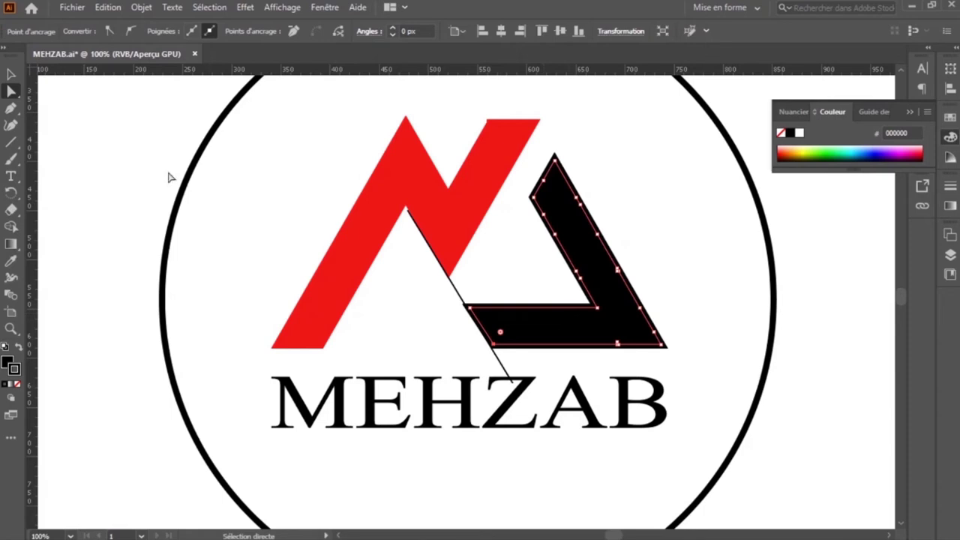
- Nudge the logo group left, delete the diagonal helper line, and zoom out
key(v)
click(80, 274)
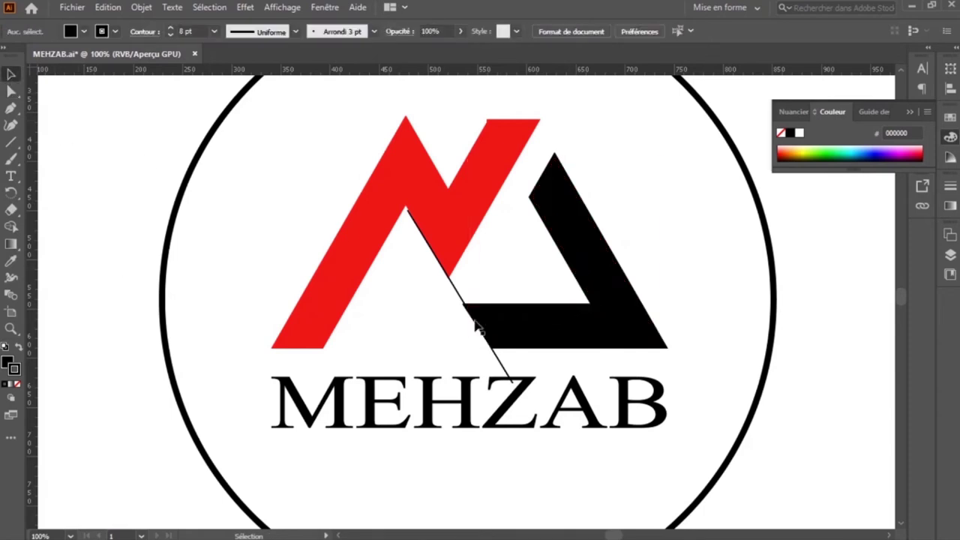
click(525, 328)
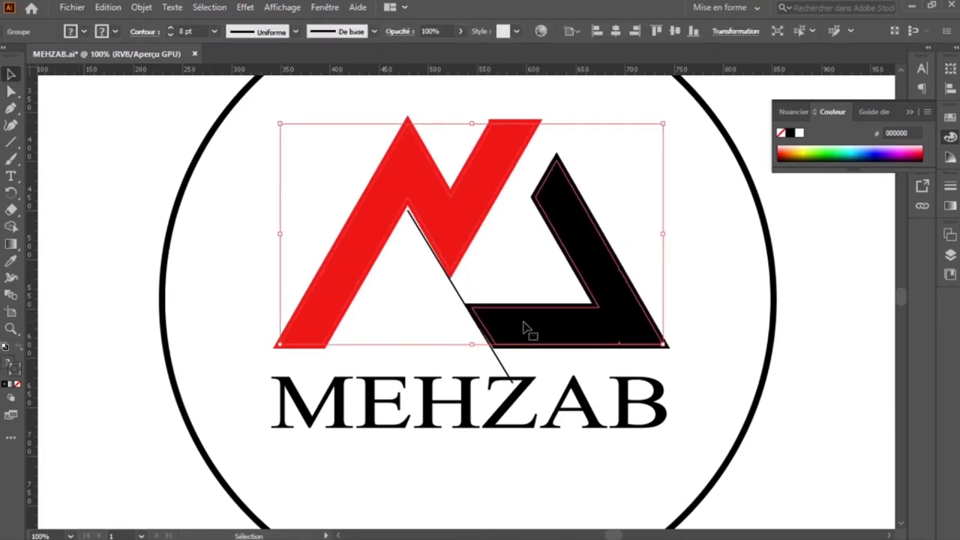
key(Left)
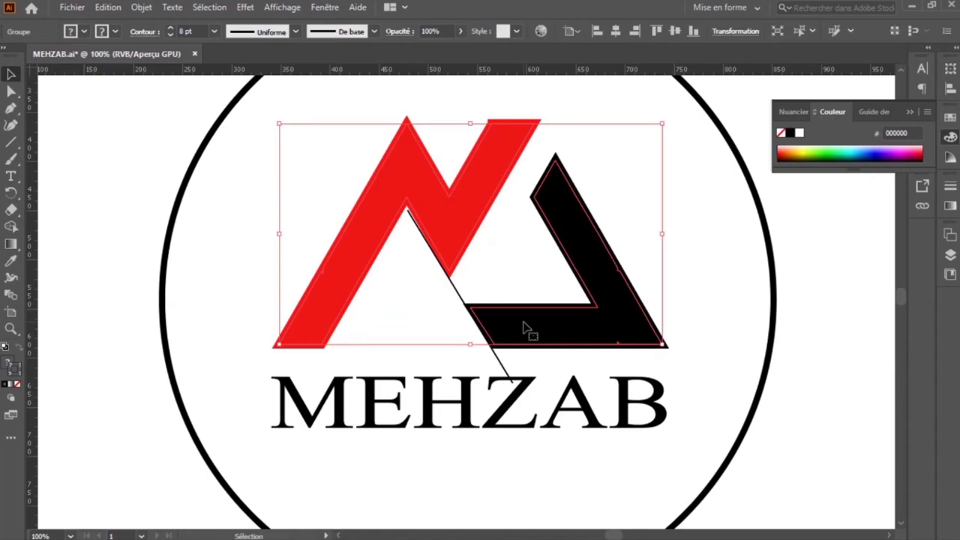
click(78, 279)
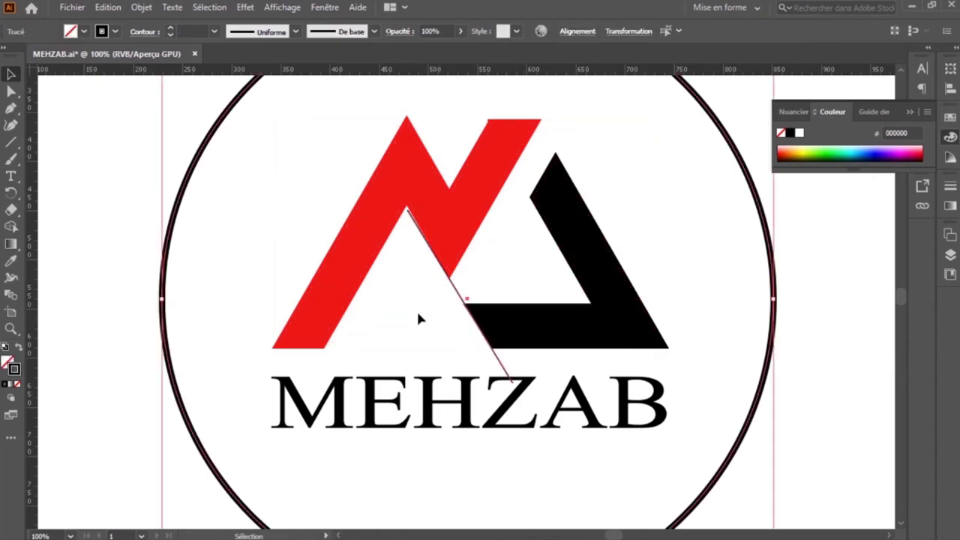
click(497, 362)
key(Delete)
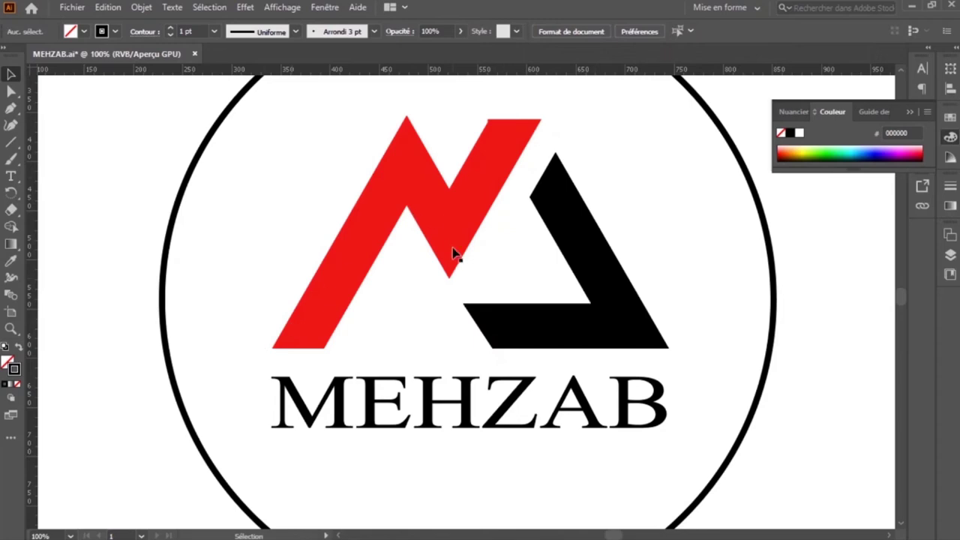
key(ctrl+minus)
key(ctrl+minus)
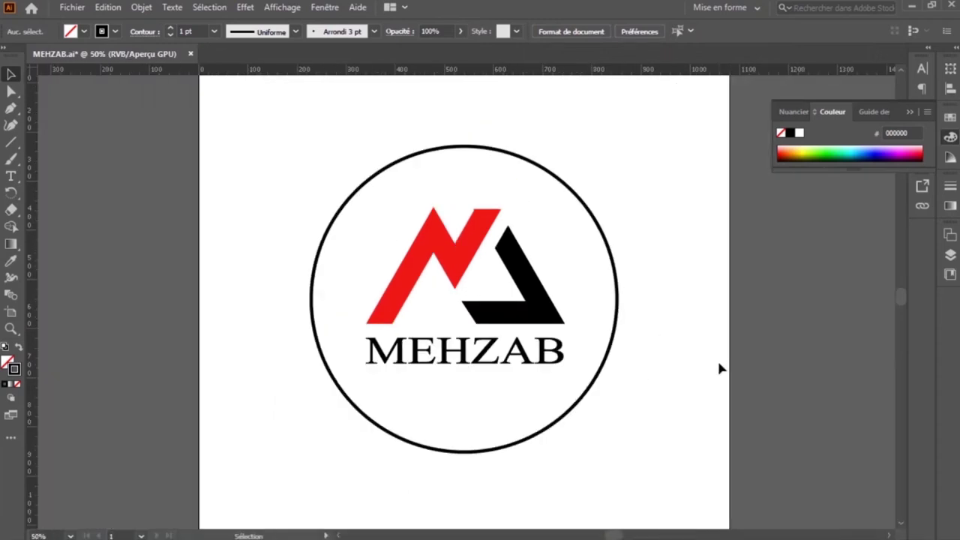
- Widen the MEHZAB text box slightly
click(537, 362)
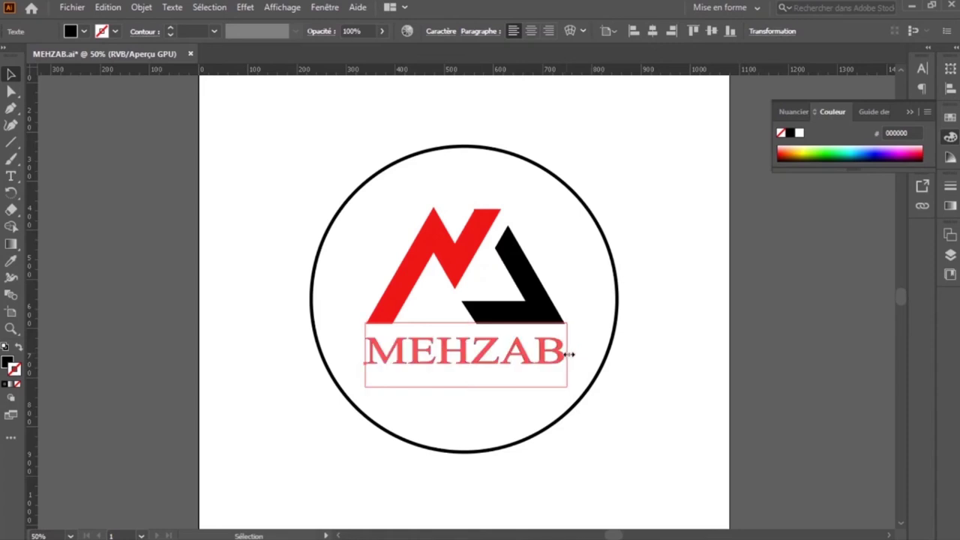
drag(571, 358, 566, 360)
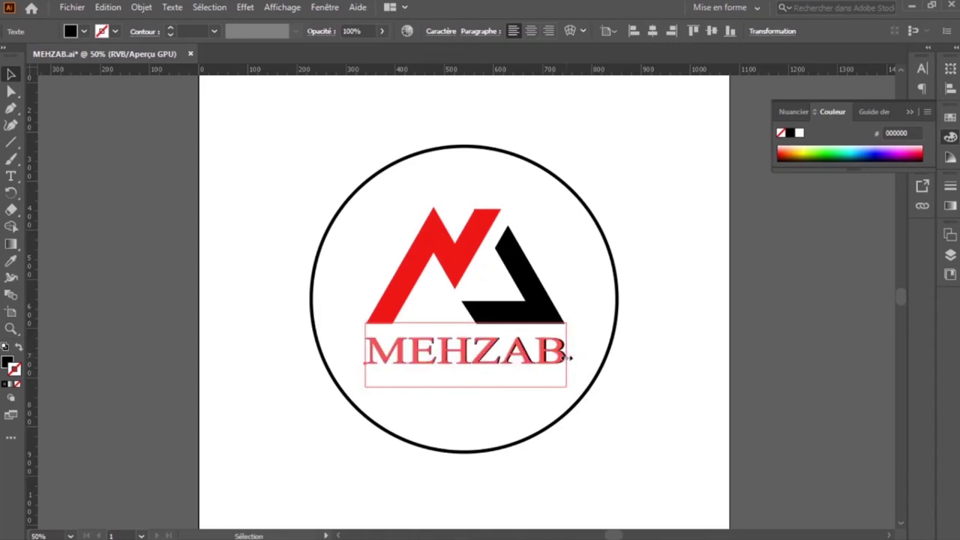
click(80, 274)
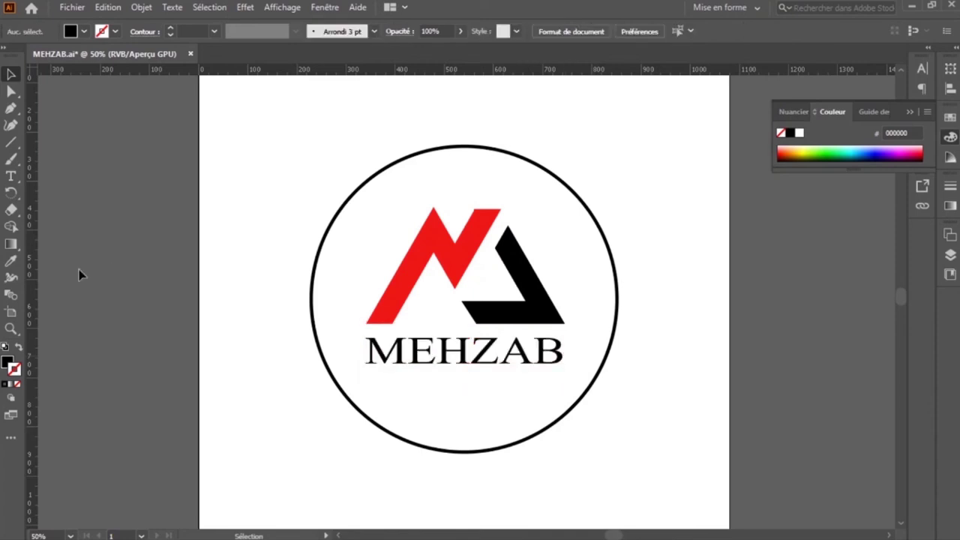
- Thicken the outer circle's stroke and select the letters after M in MEHZAB
click(369, 185)
click(171, 29)
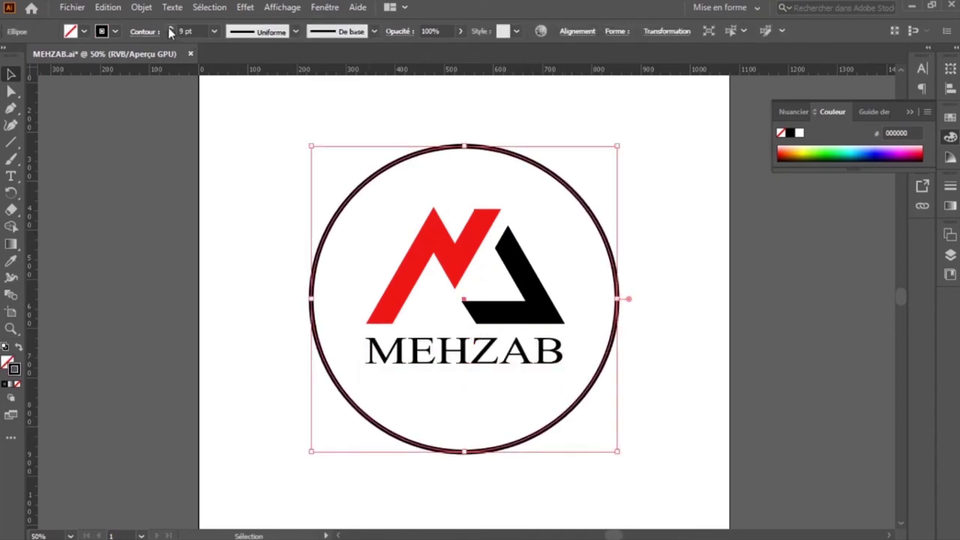
click(174, 209)
key(t)
mouse_move(494, 353)
mouse_down()
mouse_move(529, 348)
mouse_move(457, 345)
mouse_move(476, 344)
mouse_up()
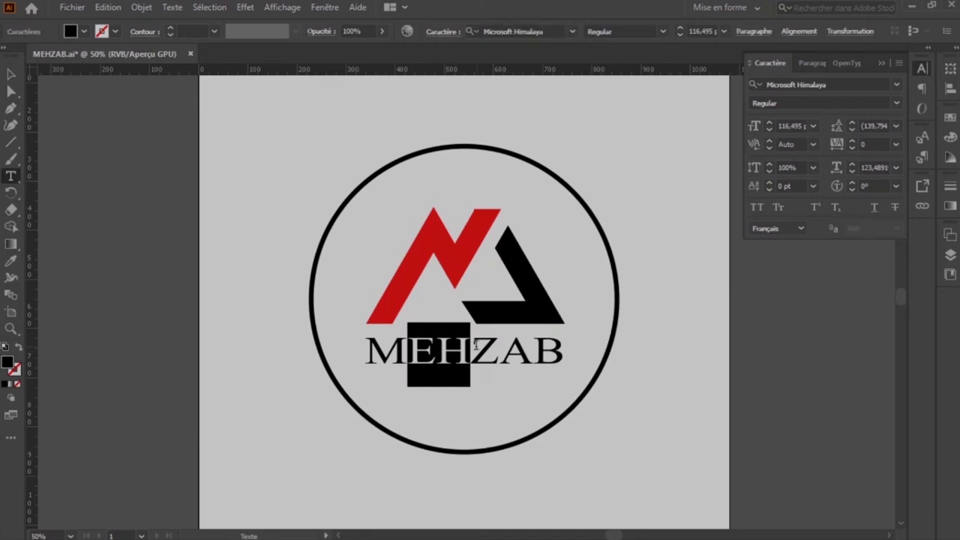
- Retype the wordmark in mixed case as MehZab
text(E)
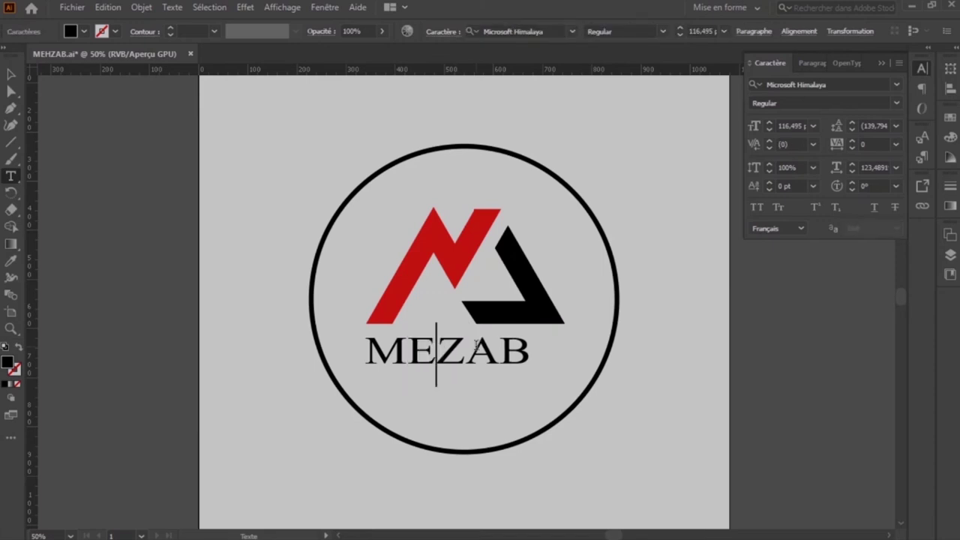
key(BackSpace)
text(e)
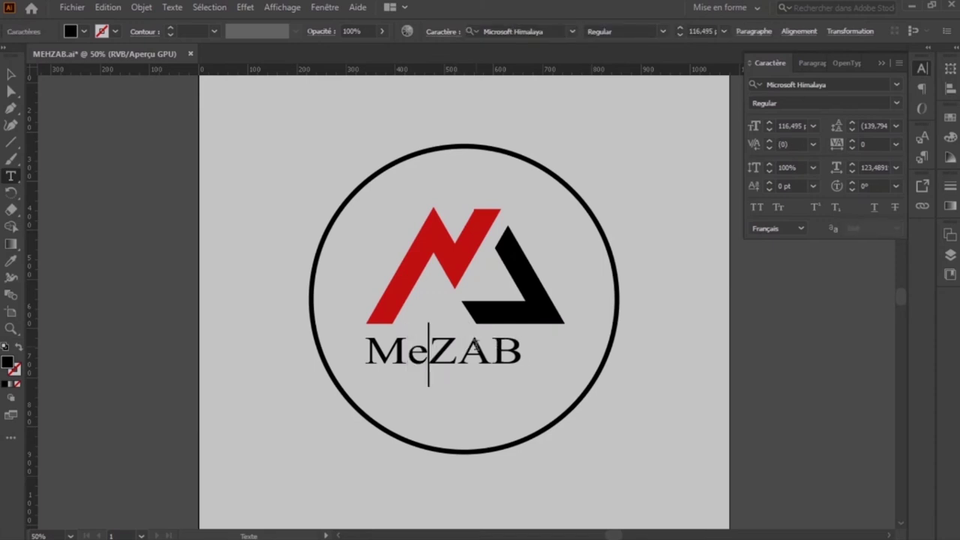
text(h)
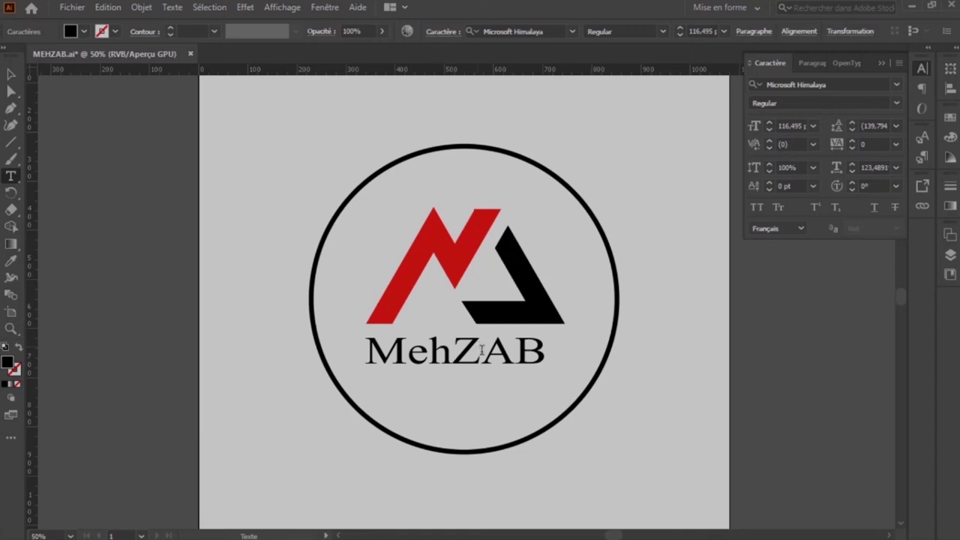
drag(481, 345, 554, 346)
text(a)
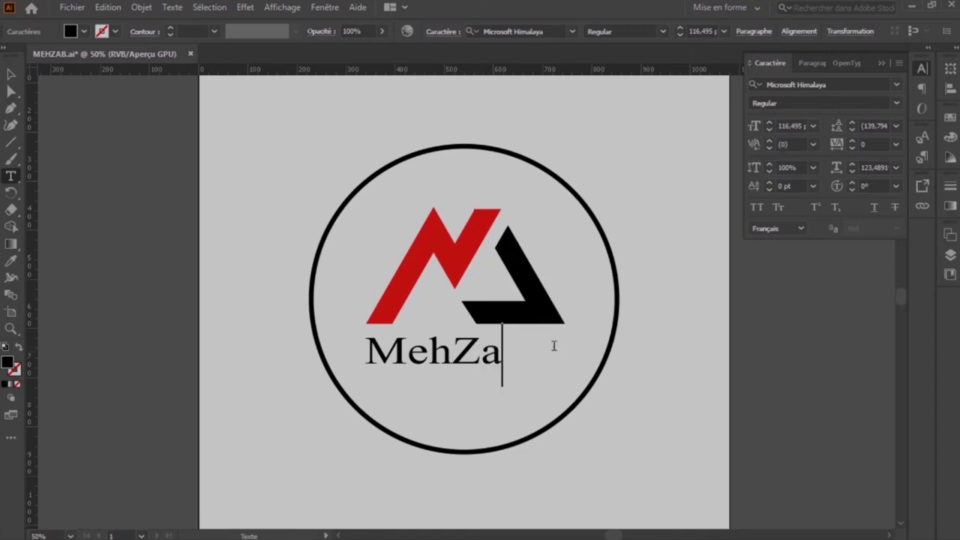
text(b)
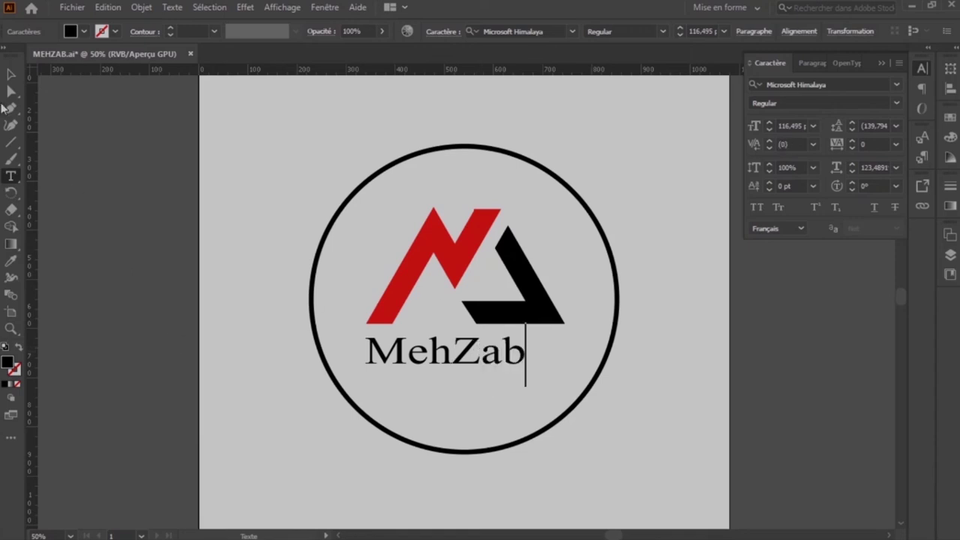
- Set MehZab in Roboto Bold at 91 pt
click(13, 76)
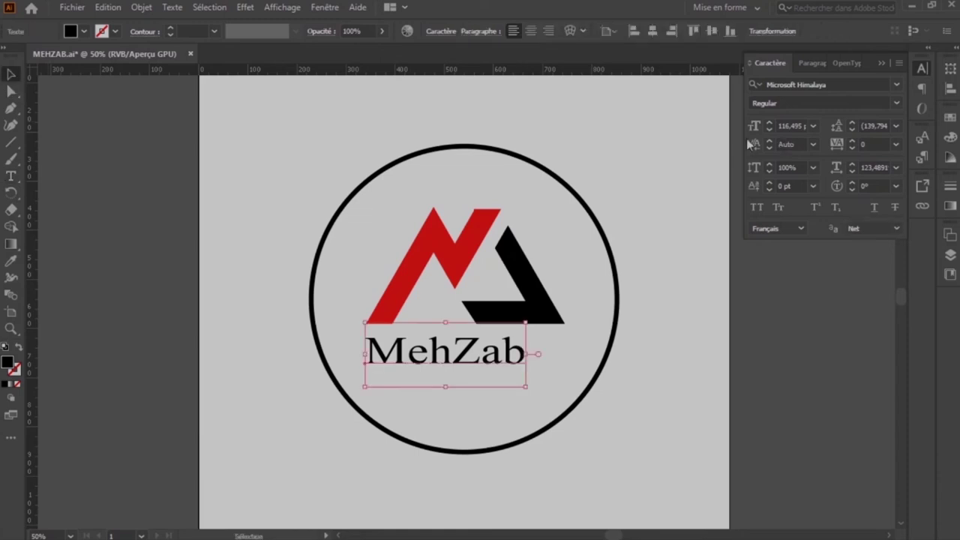
click(825, 84)
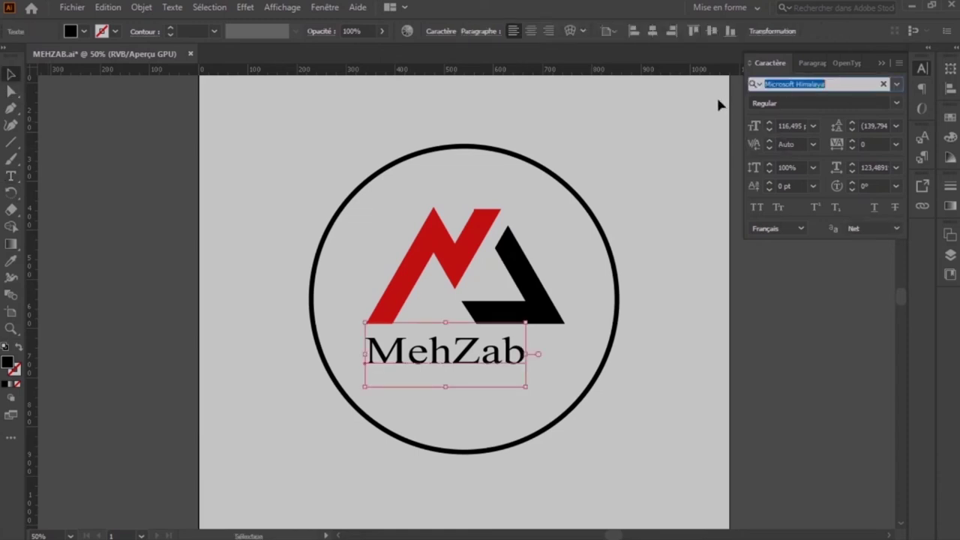
text(r)
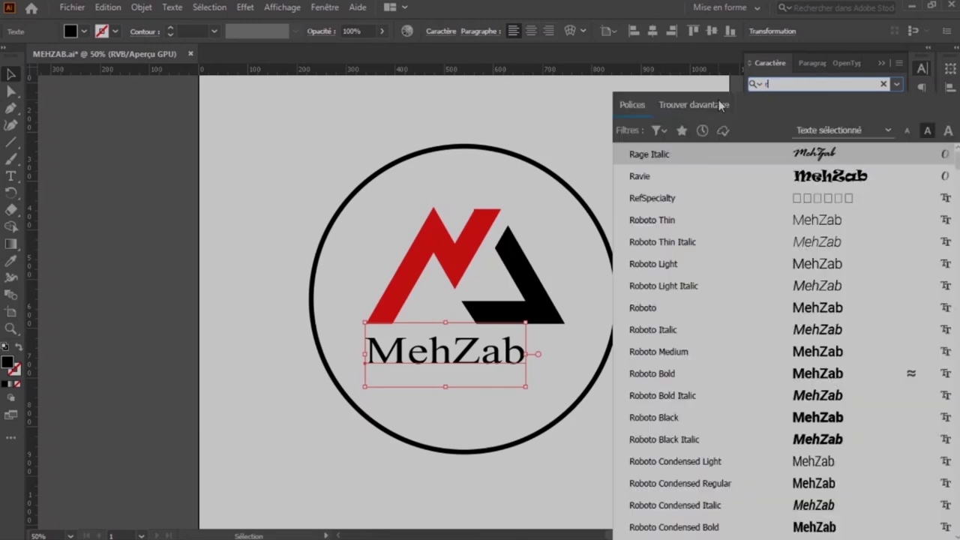
text(o)
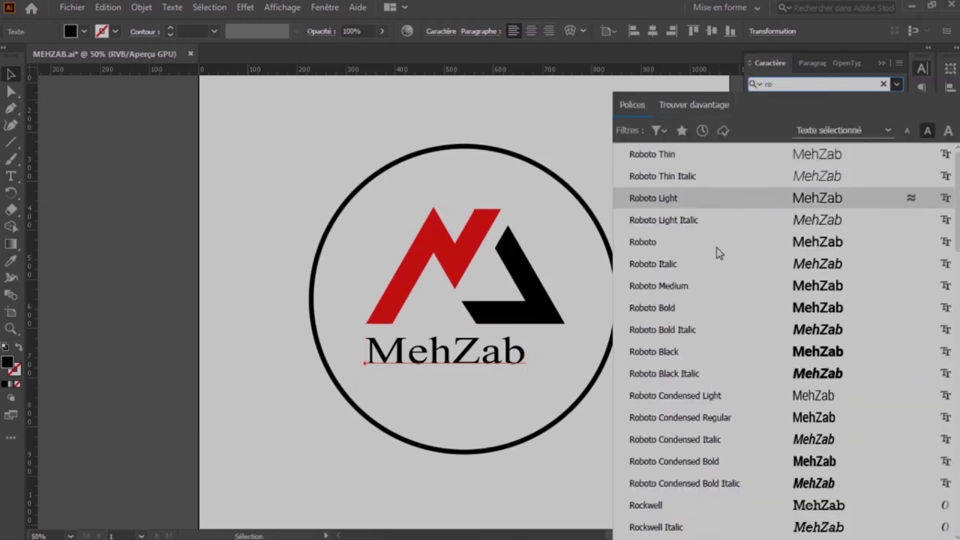
click(670, 308)
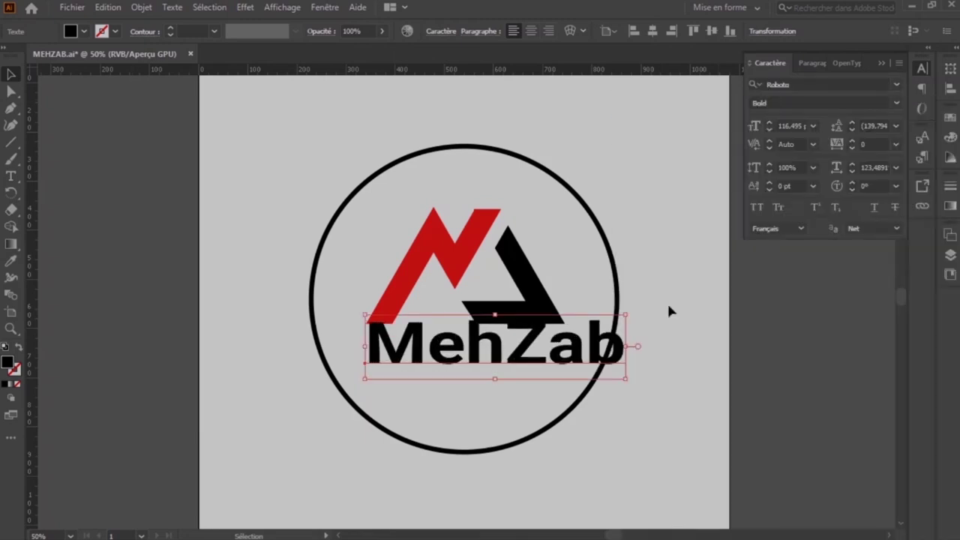
click(769, 130)
click(769, 130)
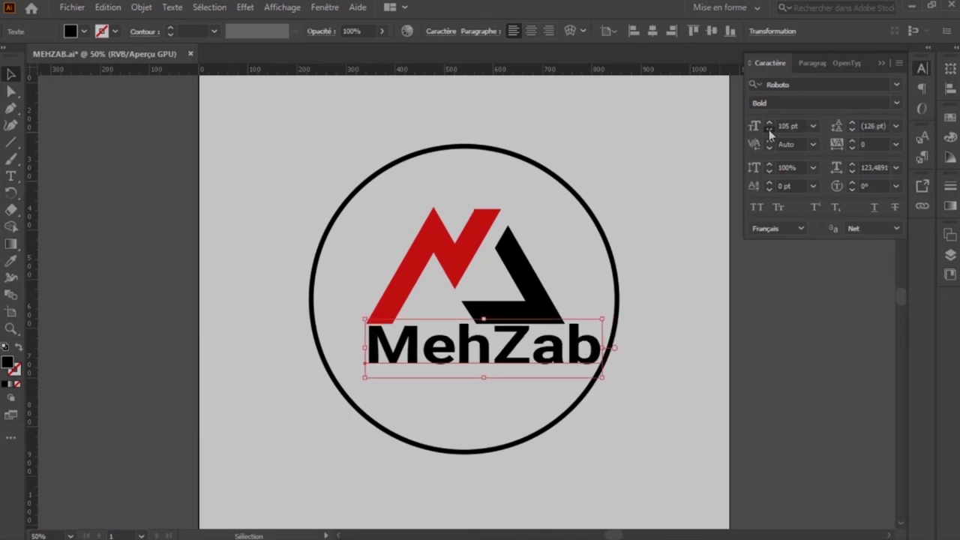
click(769, 130)
click(769, 129)
click(770, 130)
click(769, 130)
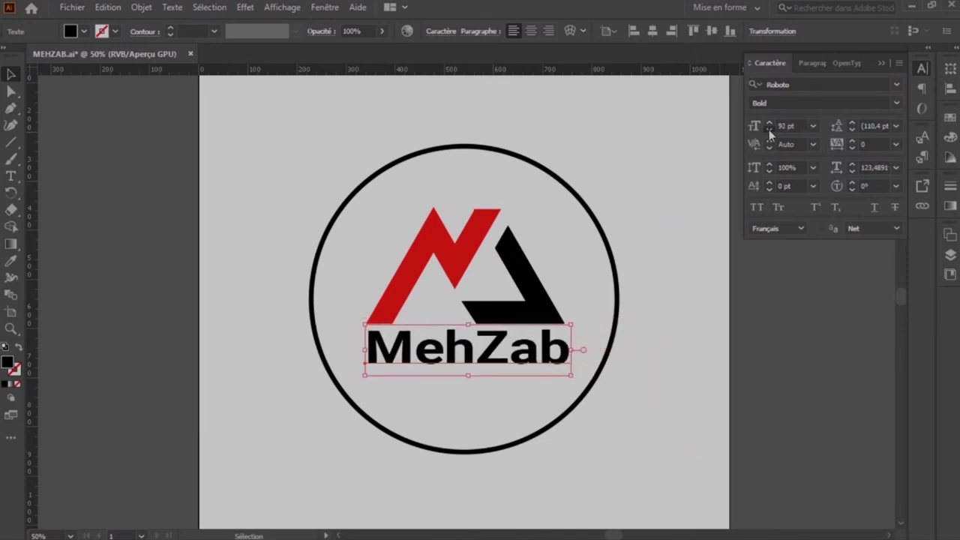
click(769, 130)
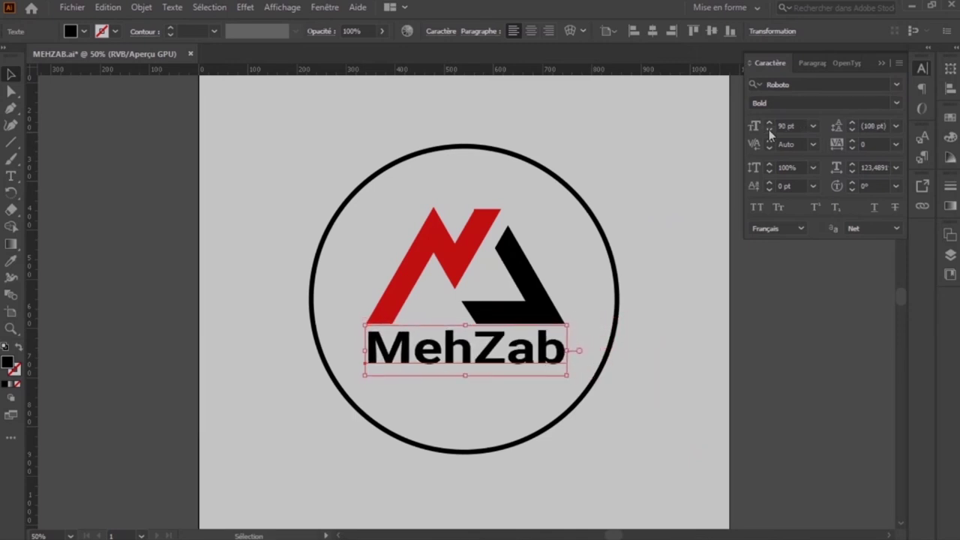
click(769, 124)
- Nudge MehZab down and left into place under the M, then deselect
key(Down)
key(Down)
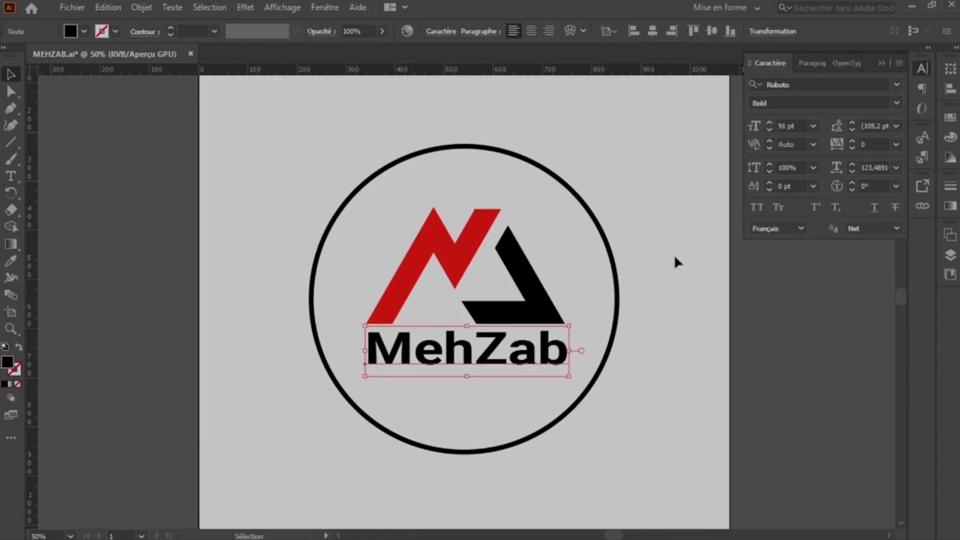
key(Down)
key(Down)
key(Down)
key(Down)
key(Down)
key(Down)
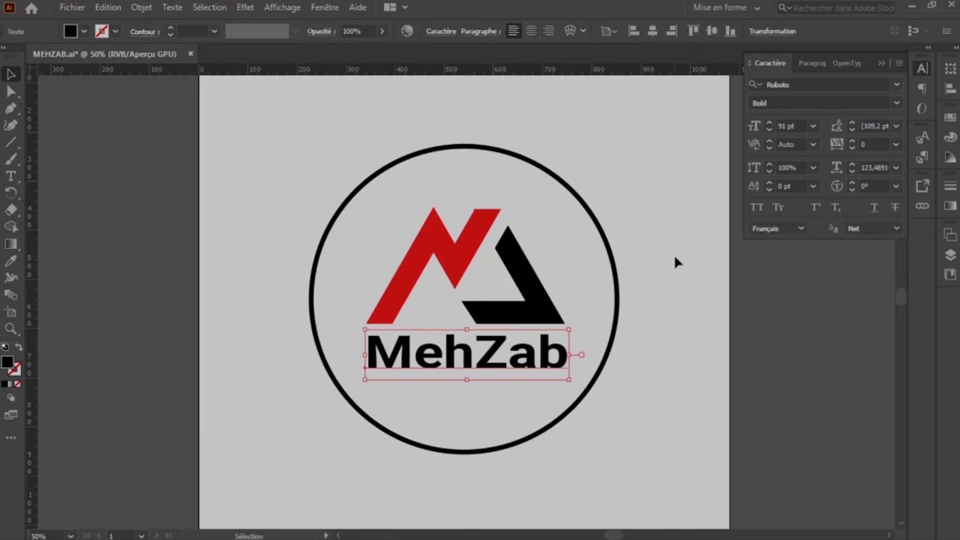
key(Left)
key(Left)
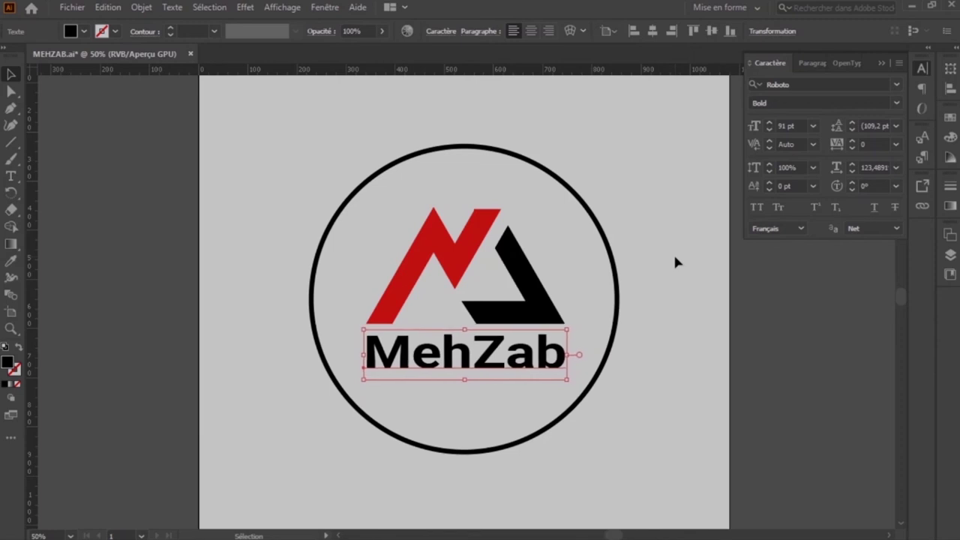
key(Left)
click(675, 259)
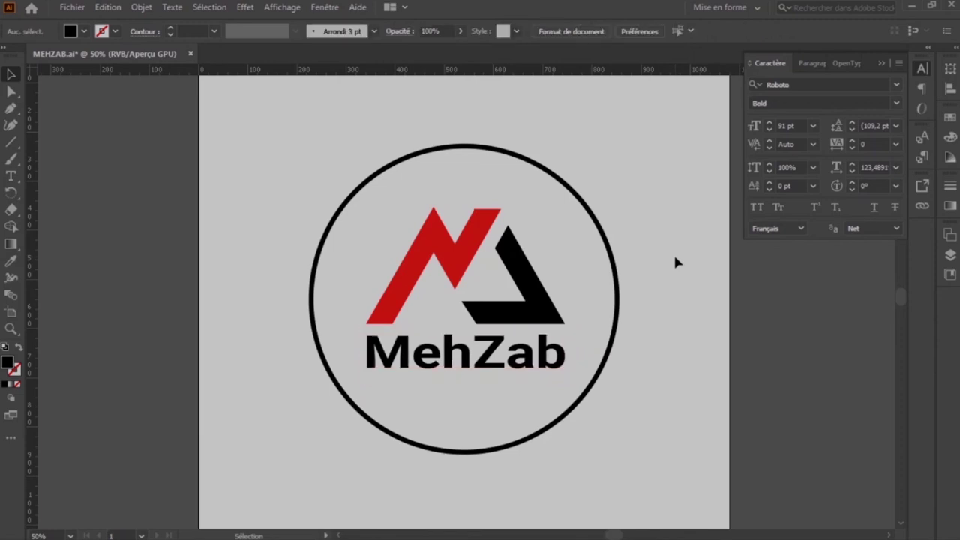
- Preview MehZab in Roboto Condensed, Rockwell Extra Bold, Rockwell Condensed and Script MT Bold
click(493, 367)
click(815, 83)
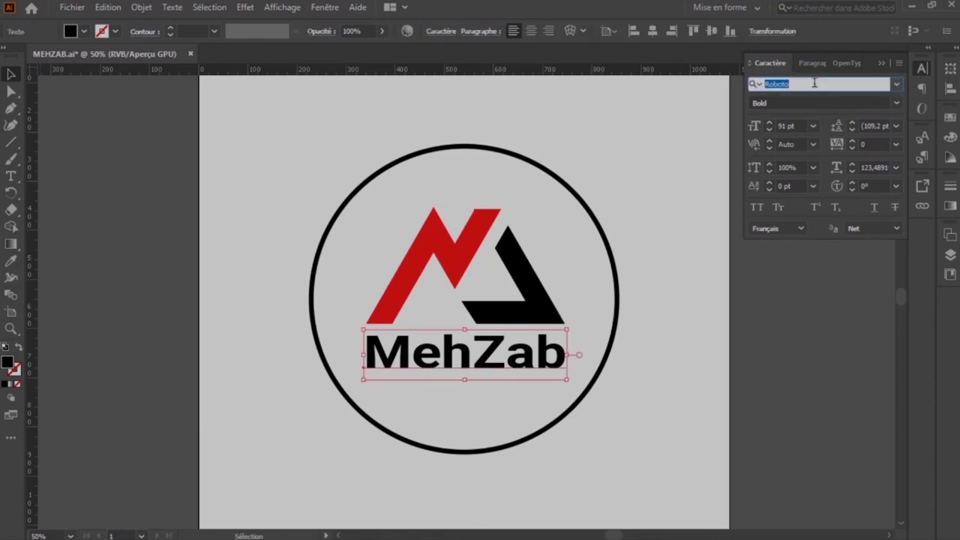
key(Down)
key(Down)
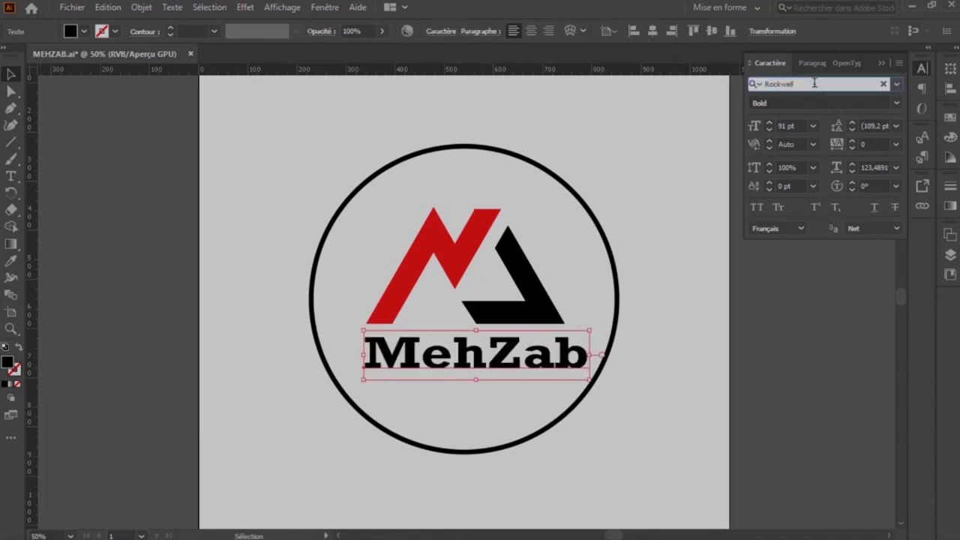
key(Up)
key(Down)
key(Down)
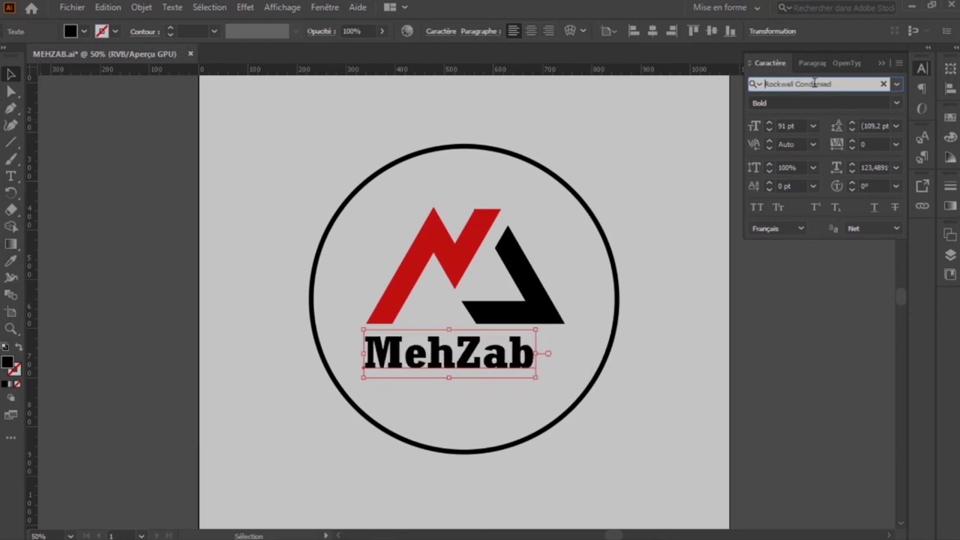
key(Down)
key(Up)
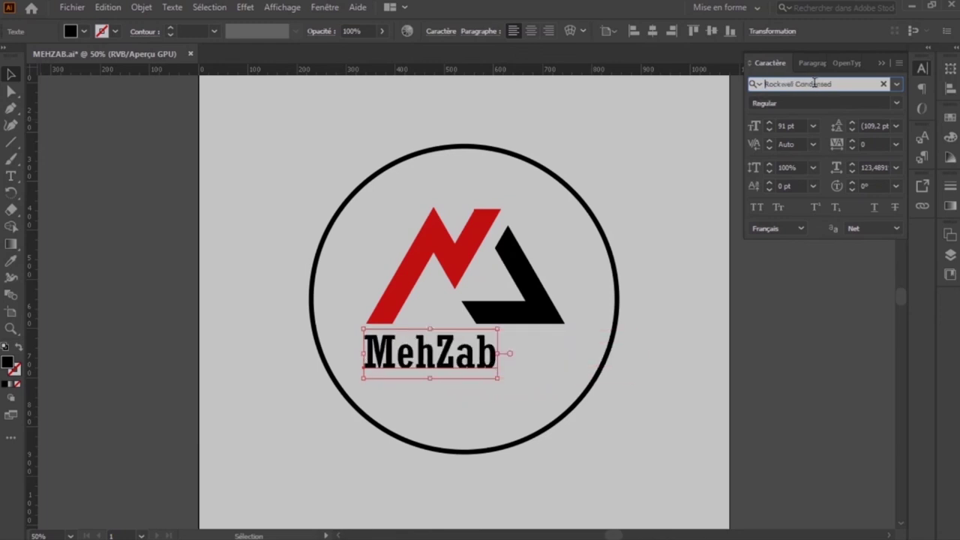
key(Down)
key(Down)
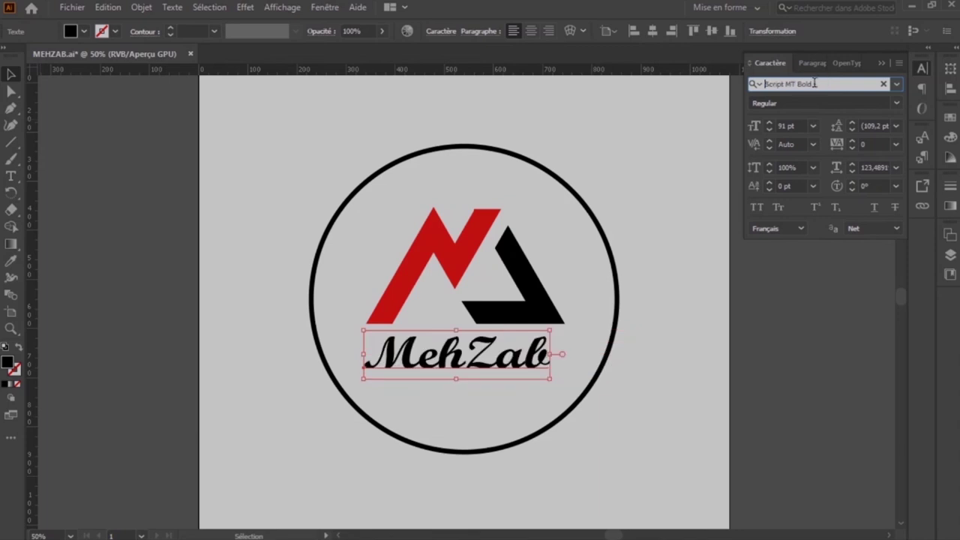
key(Up)
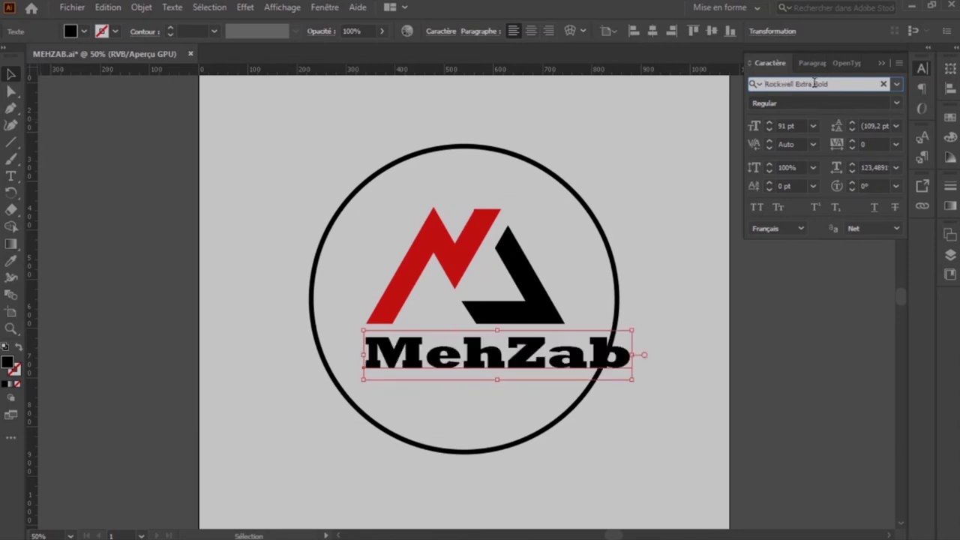
key(Down)
key(Up)
key(Up)
key(Up)
key(Up)
key(Up)
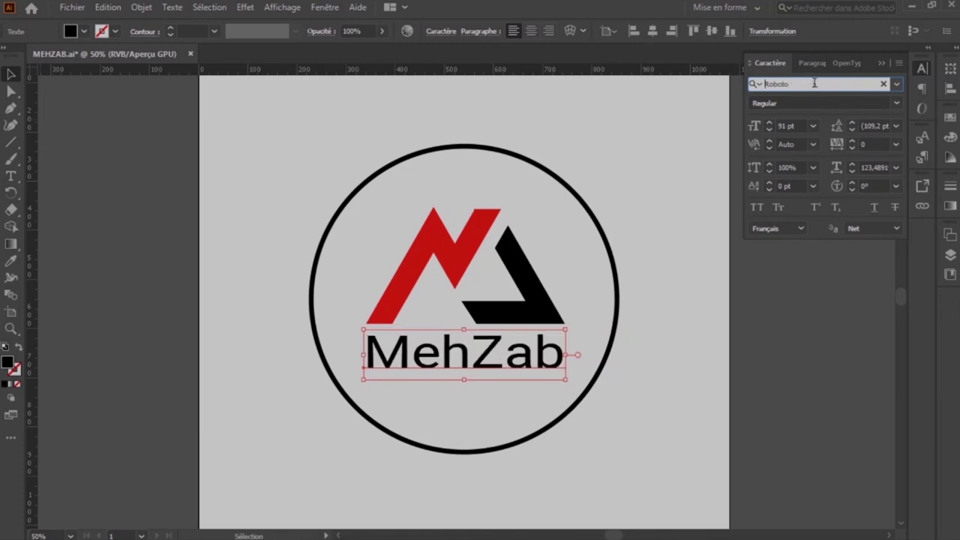
- Keep cycling MehZab's font from Poplar Std Black through Montserrat to Juice ITC
key(Up)
key(Up)
key(Up)
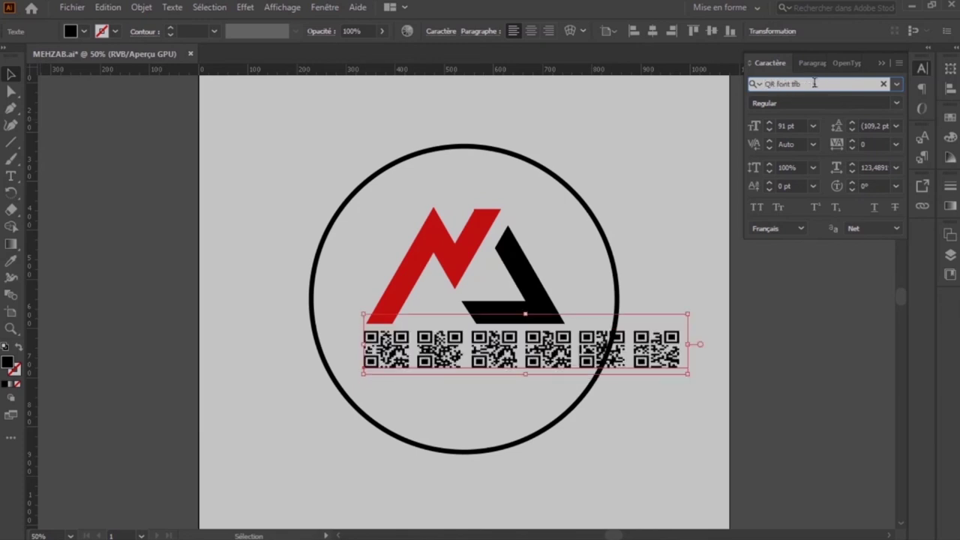
key(Up)
key(Up)
key(Up)
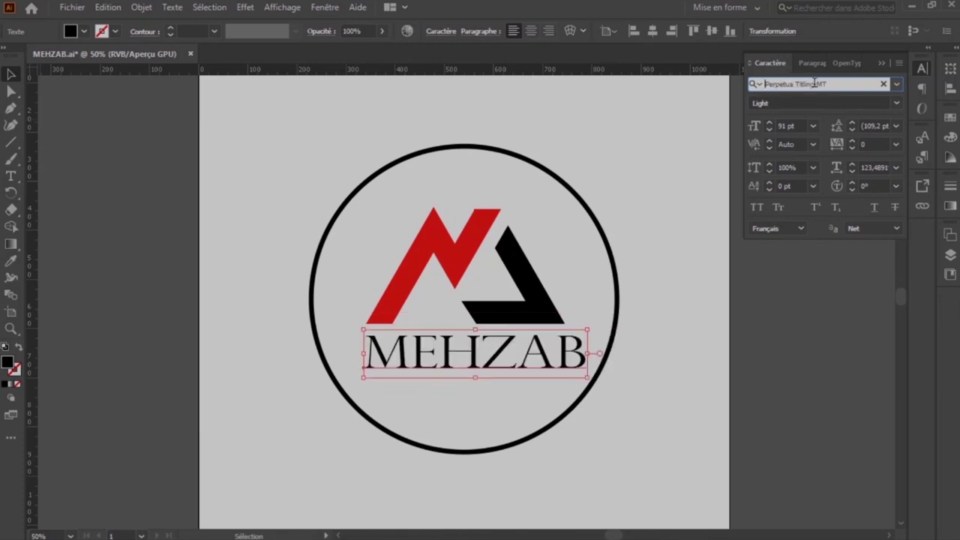
key(Up)
key(Up)
key(Up)
key(Up)
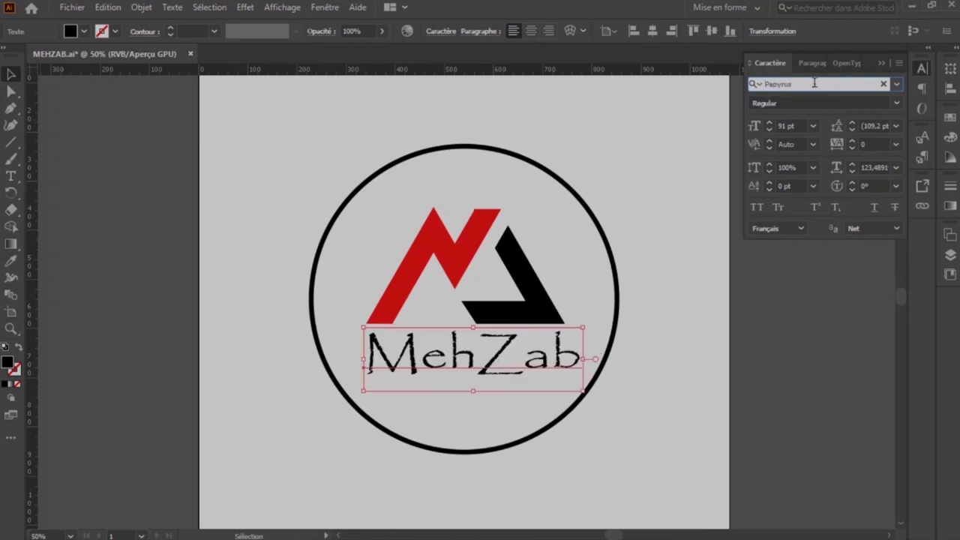
key(Up)
key(Up)
key(Up)
key(Up)
key(Up)
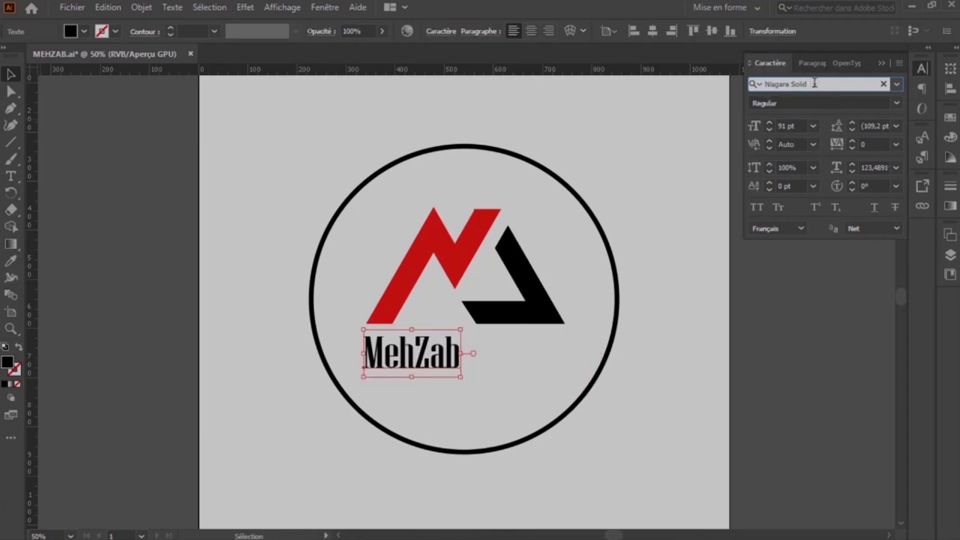
key(Up)
key(Up)
key(Up)
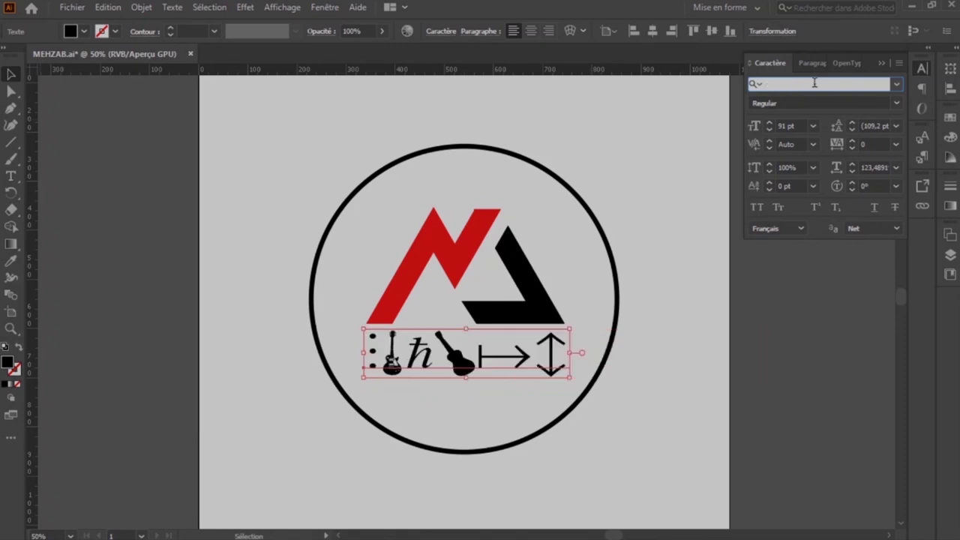
key(Up)
key(Up)
key(Up)
key(Up)
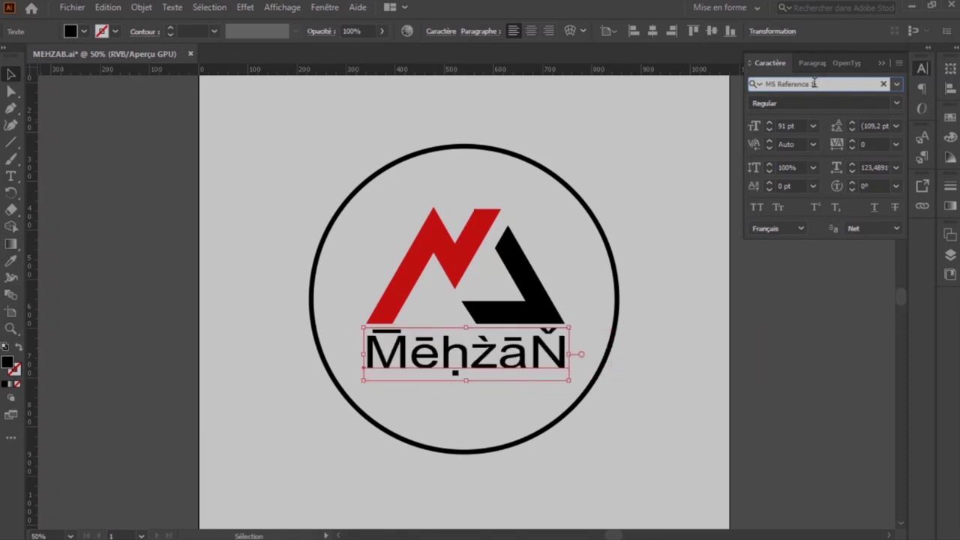
key(Up)
key(Up)
key(Up)
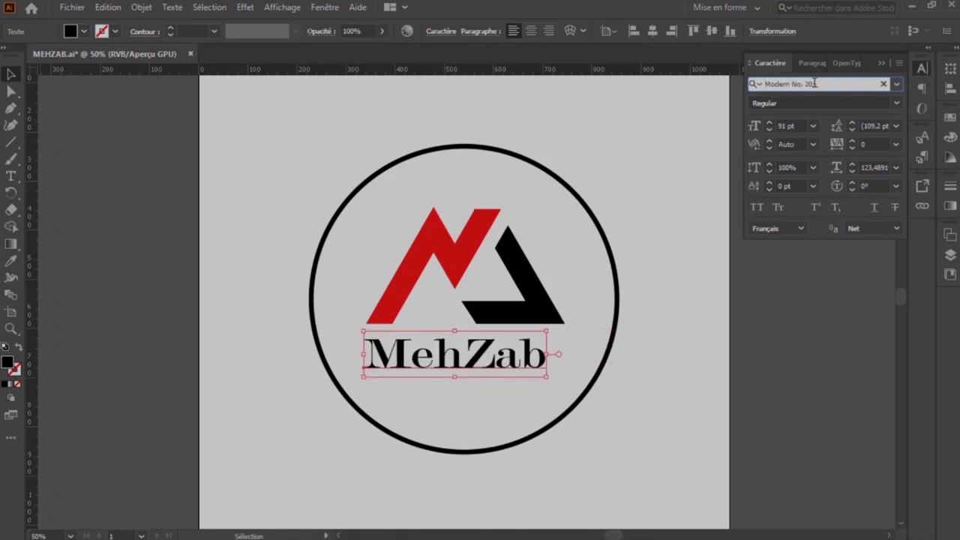
key(Up)
key(Up)
key(Up)
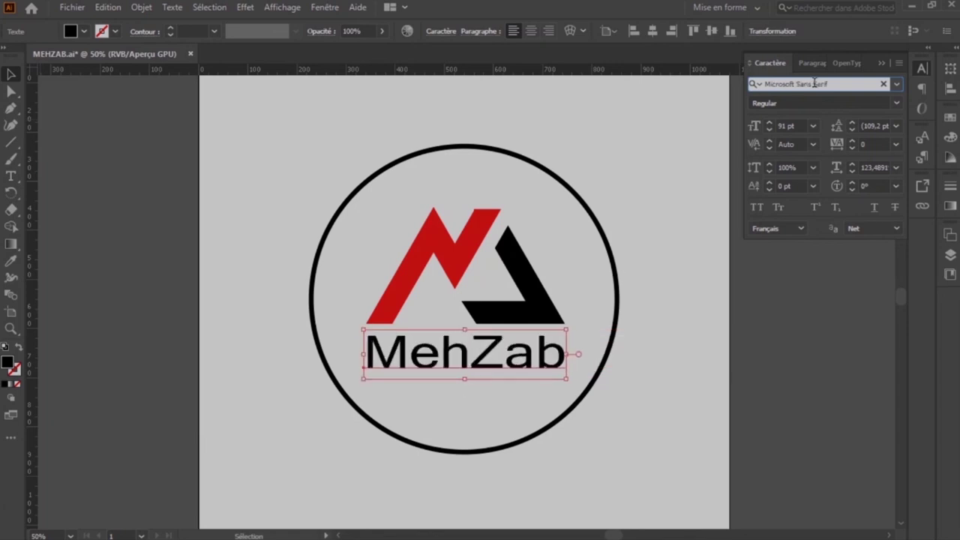
key(Up)
key(Up)
key(Up)
key(Up)
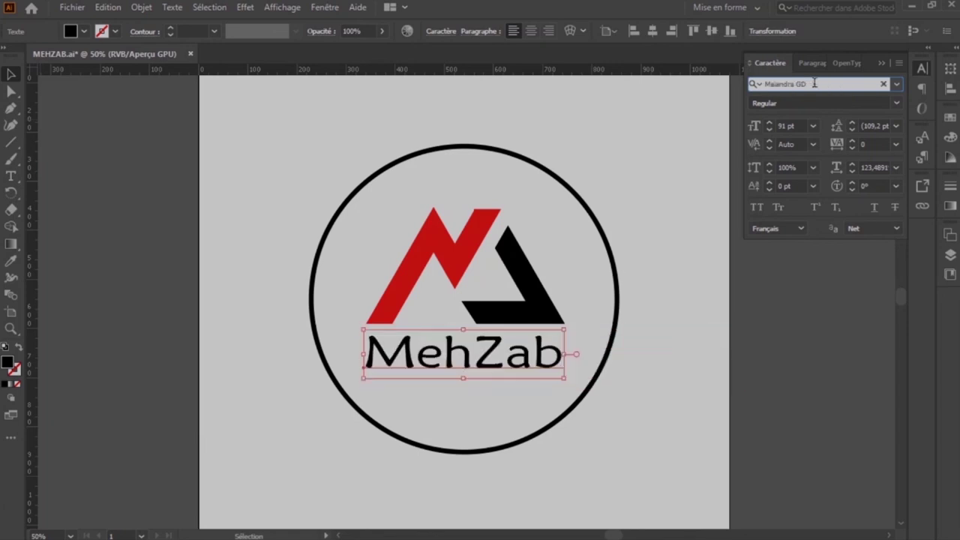
key(Up)
key(Up)
key(Up)
key(Up)
key(Up)
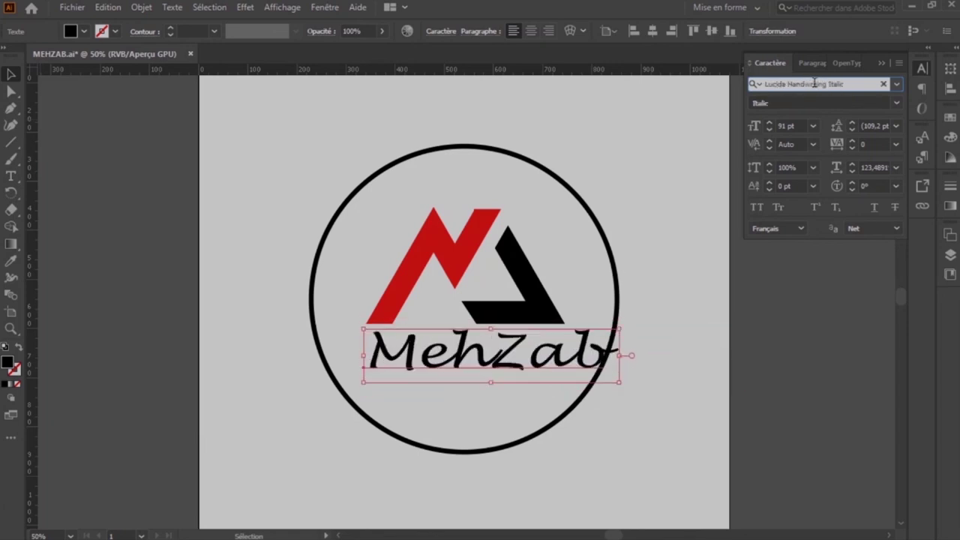
key(Up)
key(Up)
key(Up)
key(Up)
key(Up)
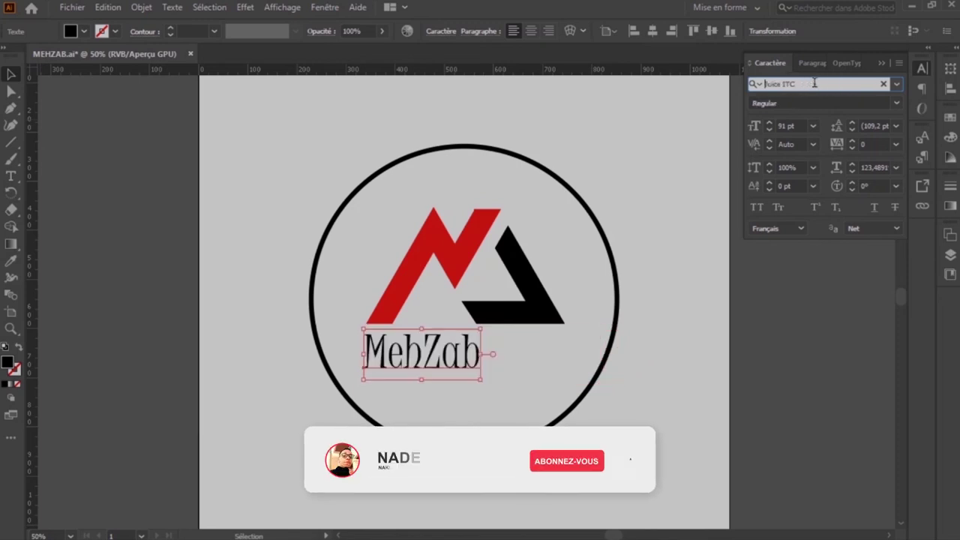
key(Up)
key(Up)
key(Up)
key(Up)
key(Up)
key(Up)
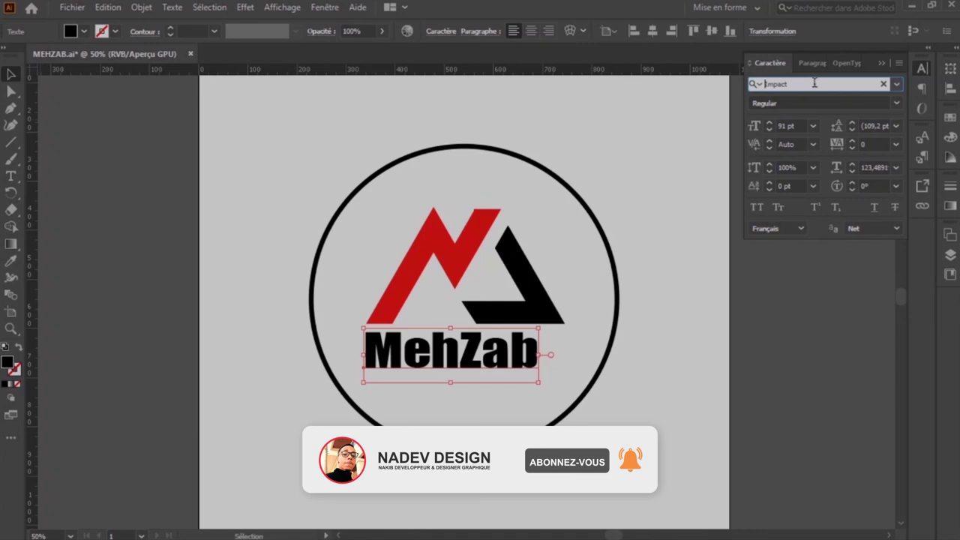
click(814, 84)
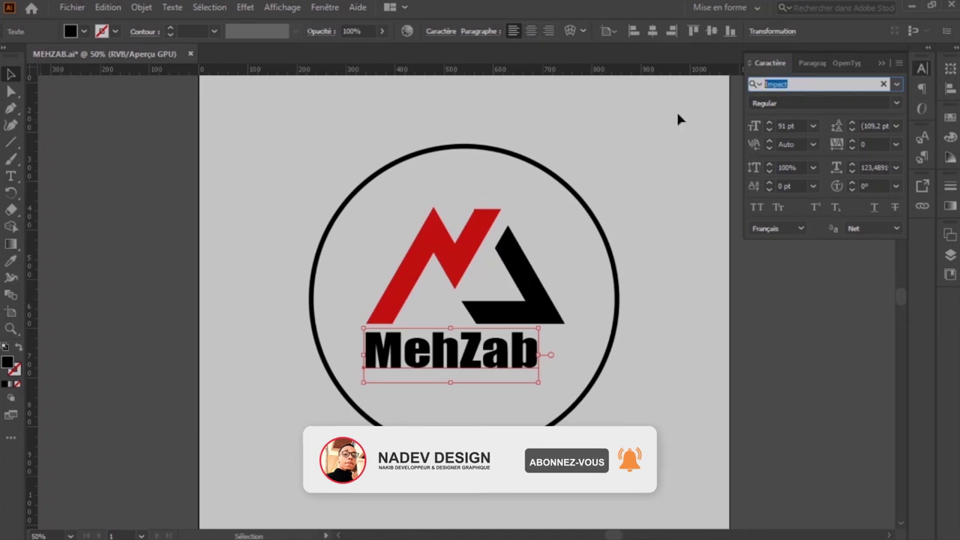
- Return MehZab to Roboto Bold and adjust its text box edges to centre it
text(ro)
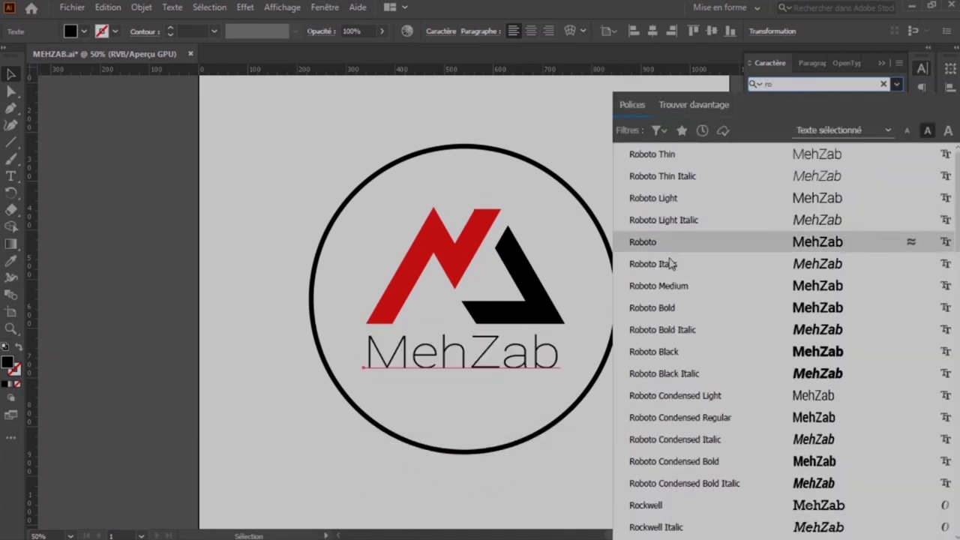
click(667, 314)
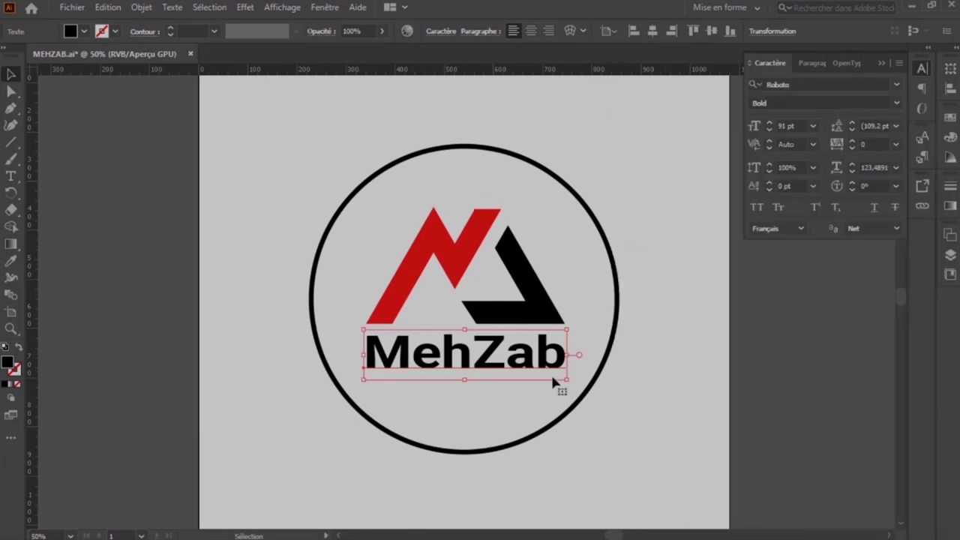
drag(571, 354, 573, 355)
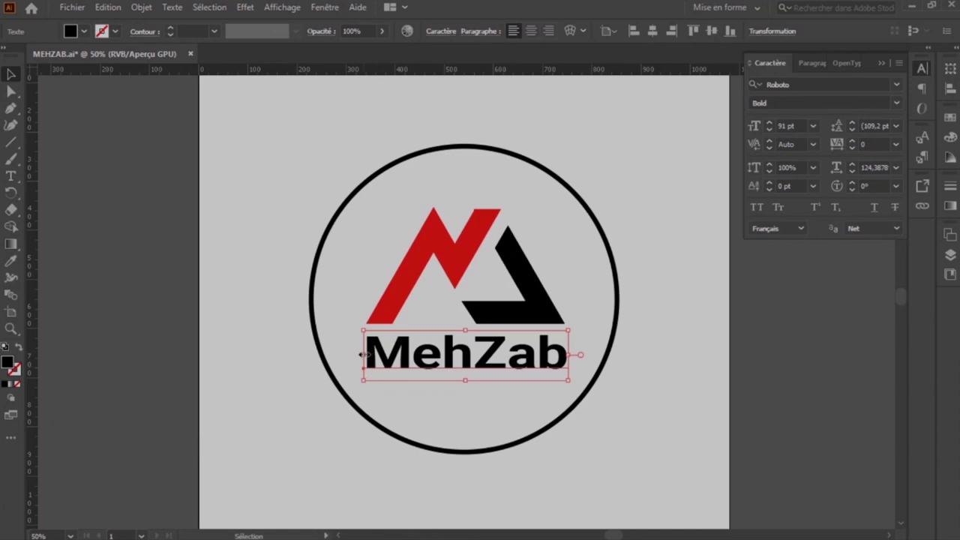
drag(363, 355, 365, 355)
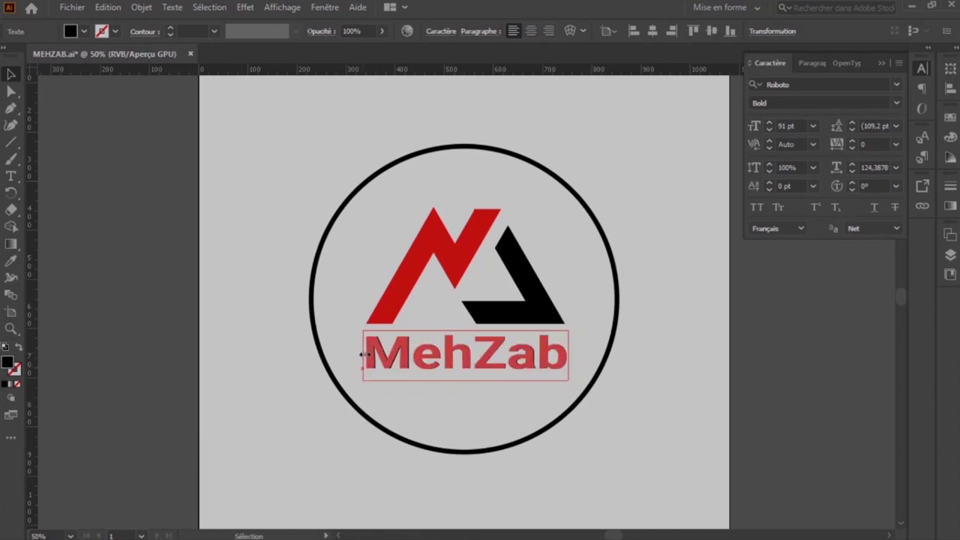
drag(366, 355, 363, 355)
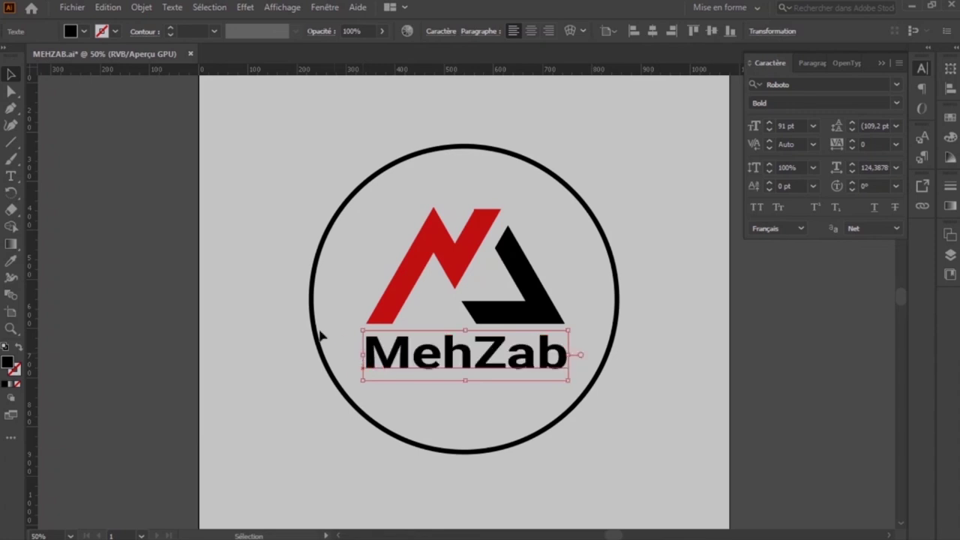
- Deselect the MehZab text to view the finished circular badge
click(139, 381)
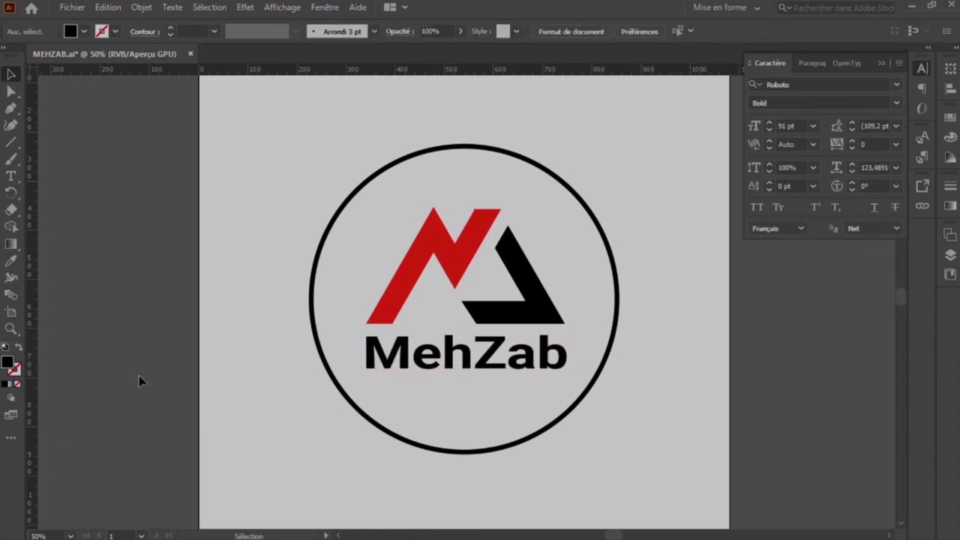